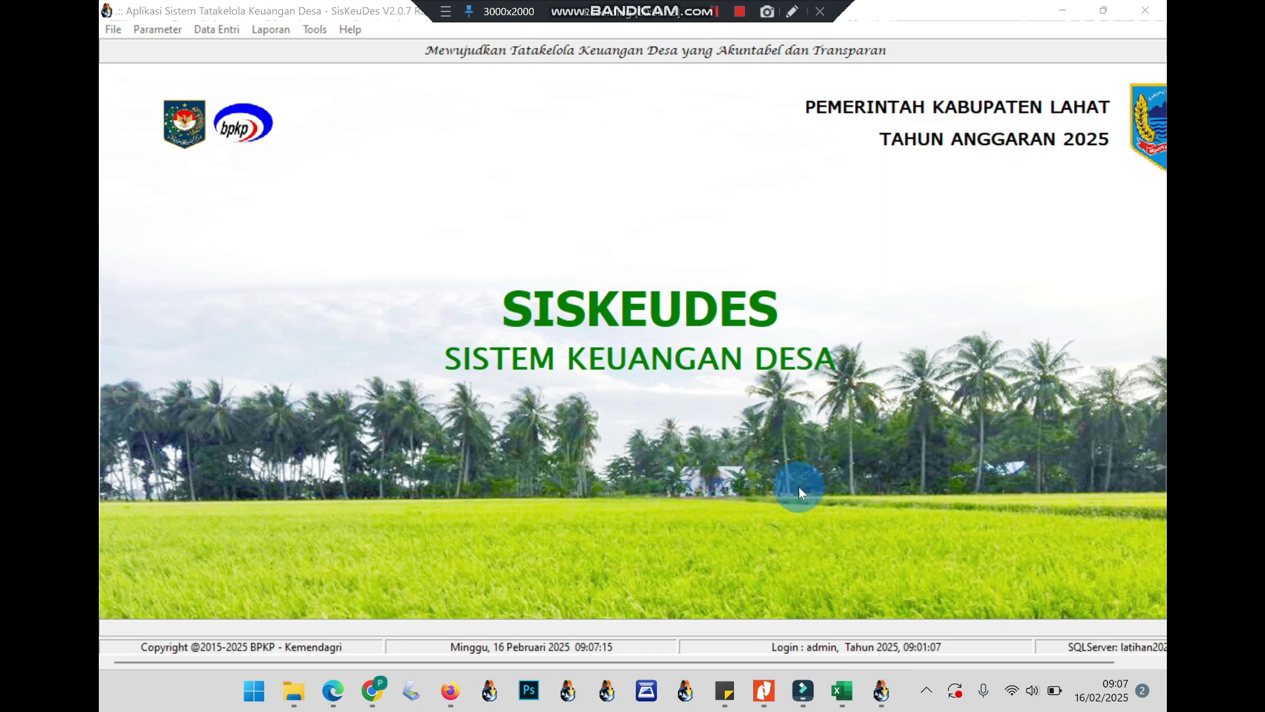
# Step: Check the task note and open the village bank account register for Pemerintah Desa Talang Tinggi in kecamatan 28
pyautogui.click(725, 690)
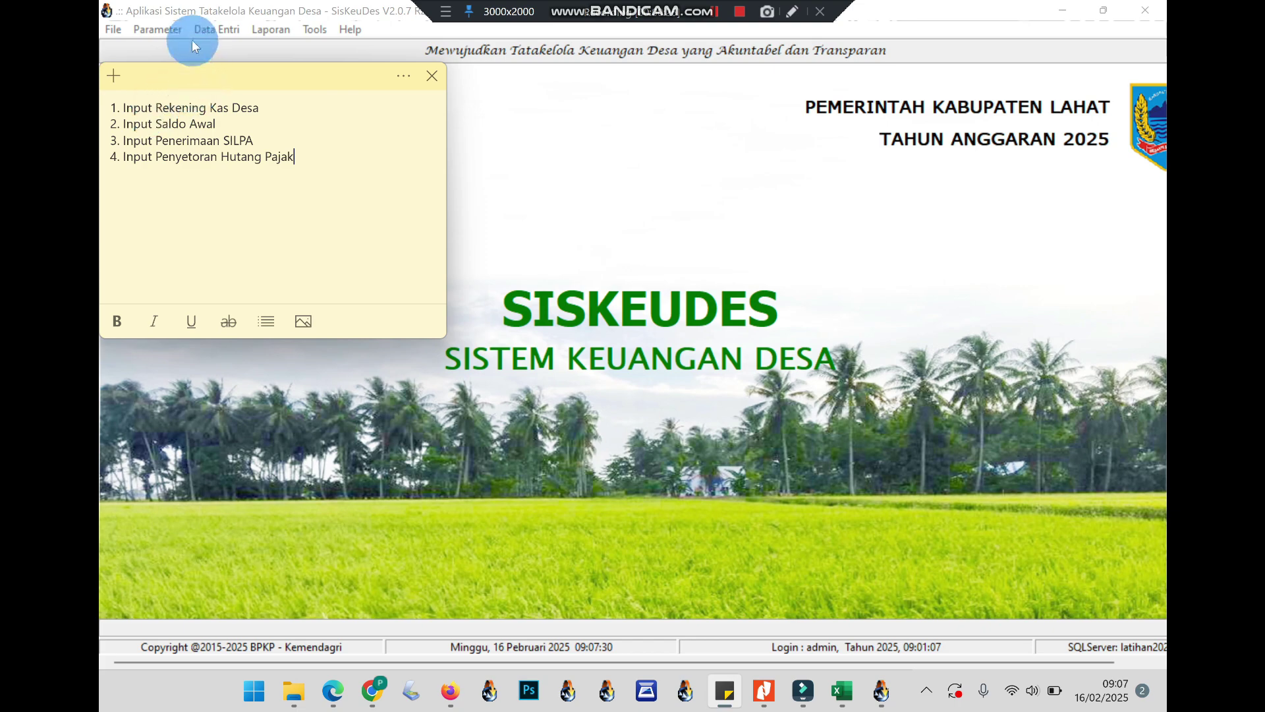
pyautogui.click(170, 30)
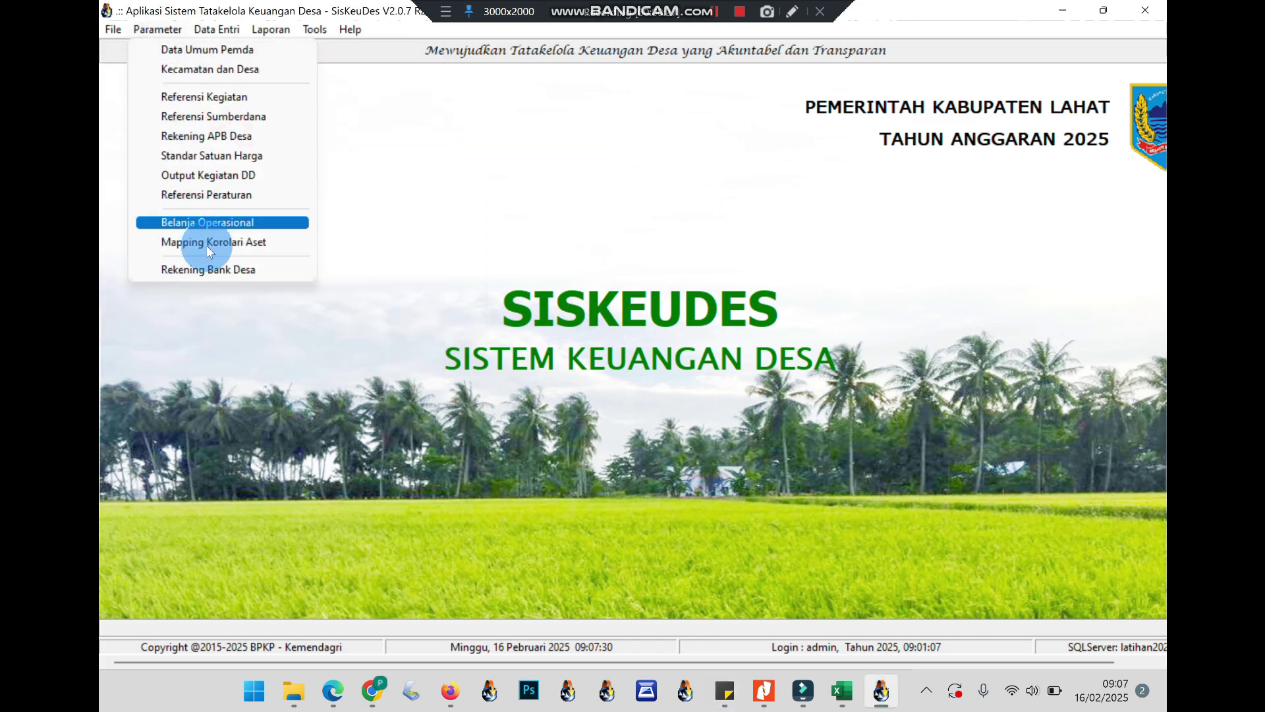
pyautogui.click(206, 267)
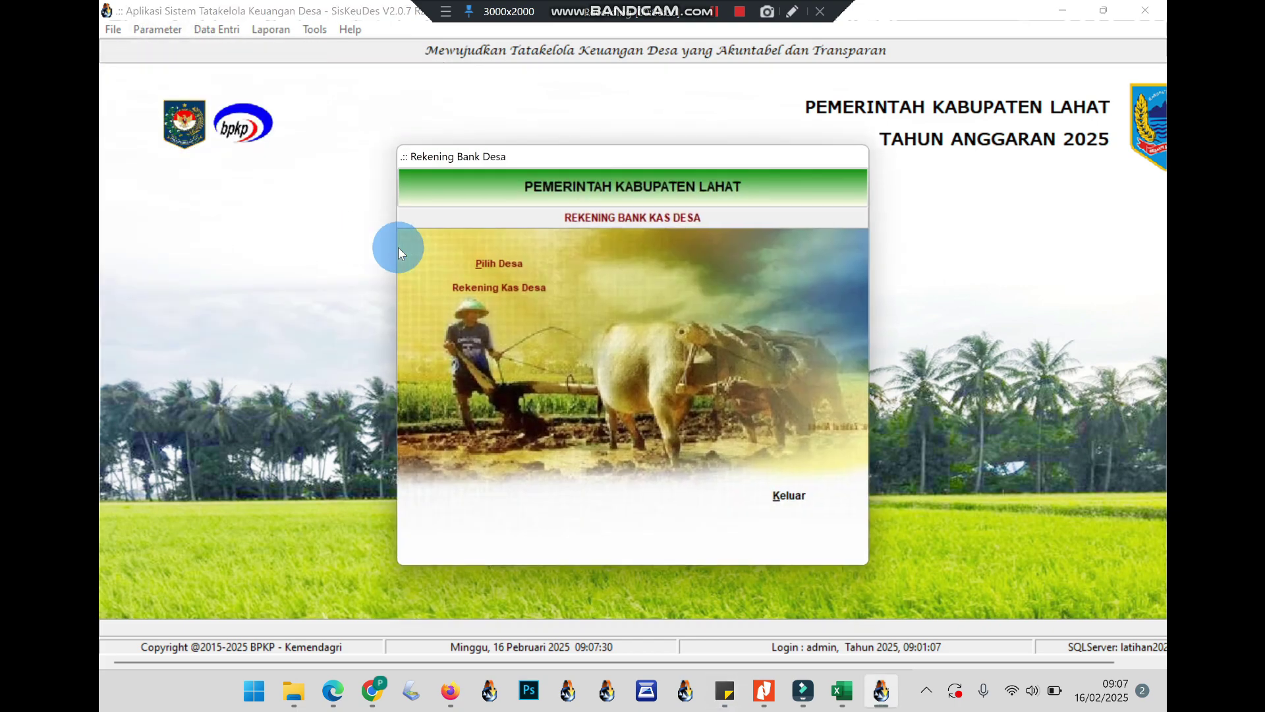
pyautogui.click(595, 340)
pyautogui.scroll(-6, 595, 341)
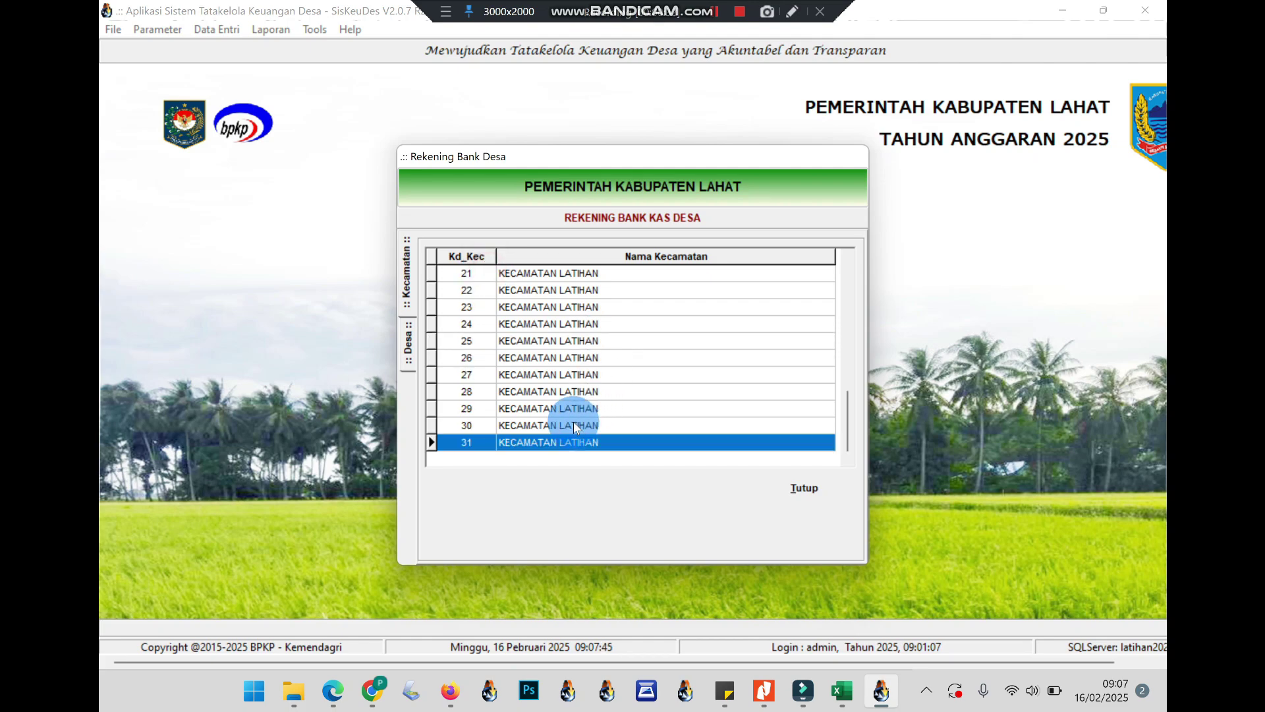
pyautogui.doubleClick(540, 393)
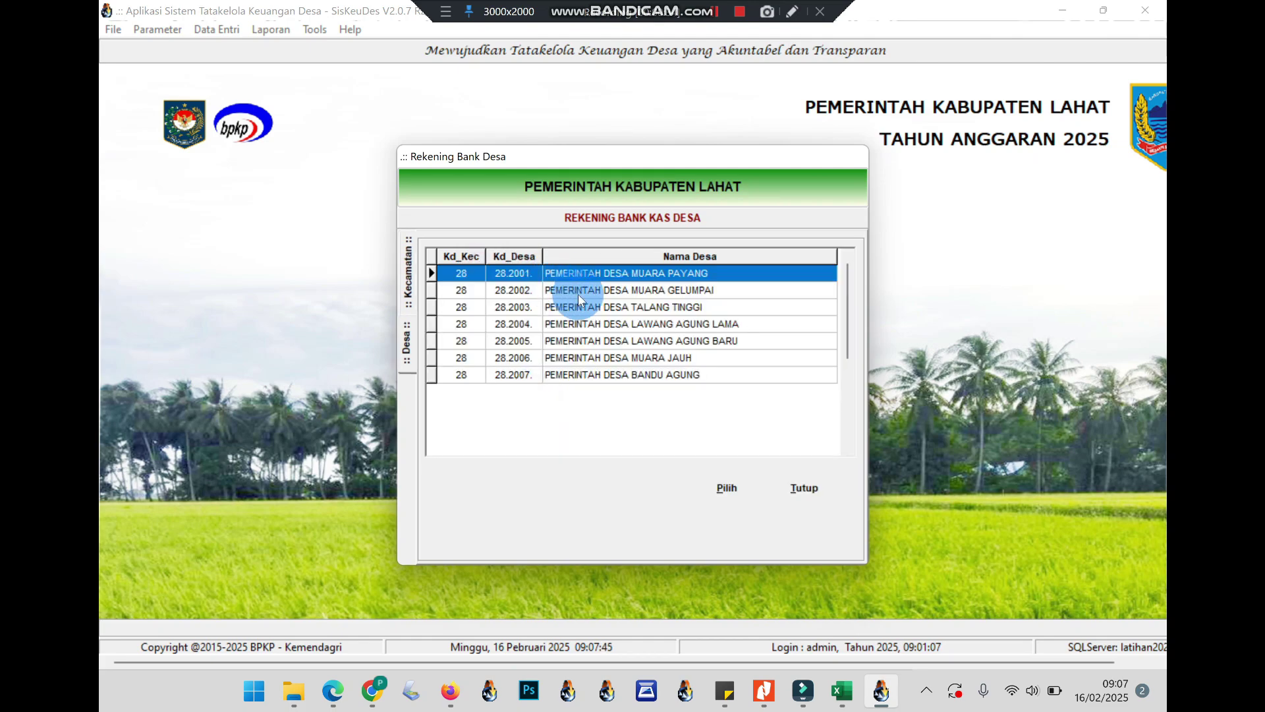
pyautogui.doubleClick(579, 301)
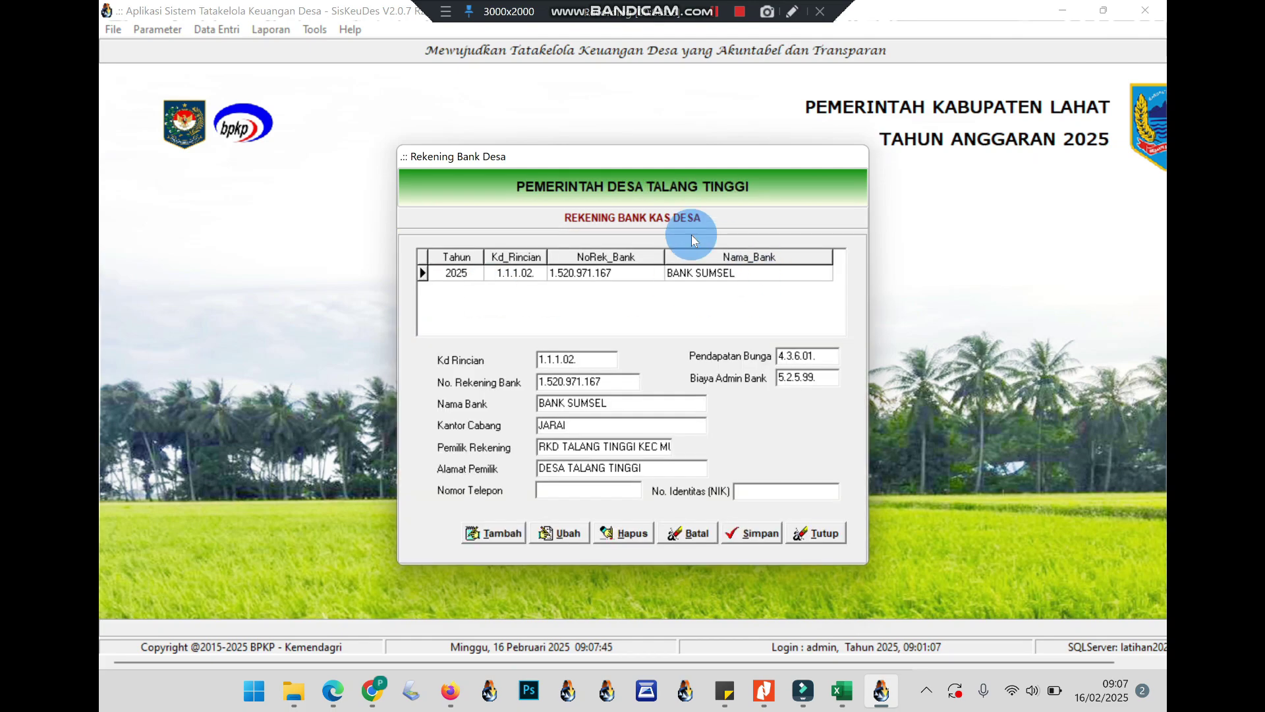
# Step: Review the registered village cash account's bank, branch and account holder fields, and close the bank account register
pyautogui.click(507, 531)
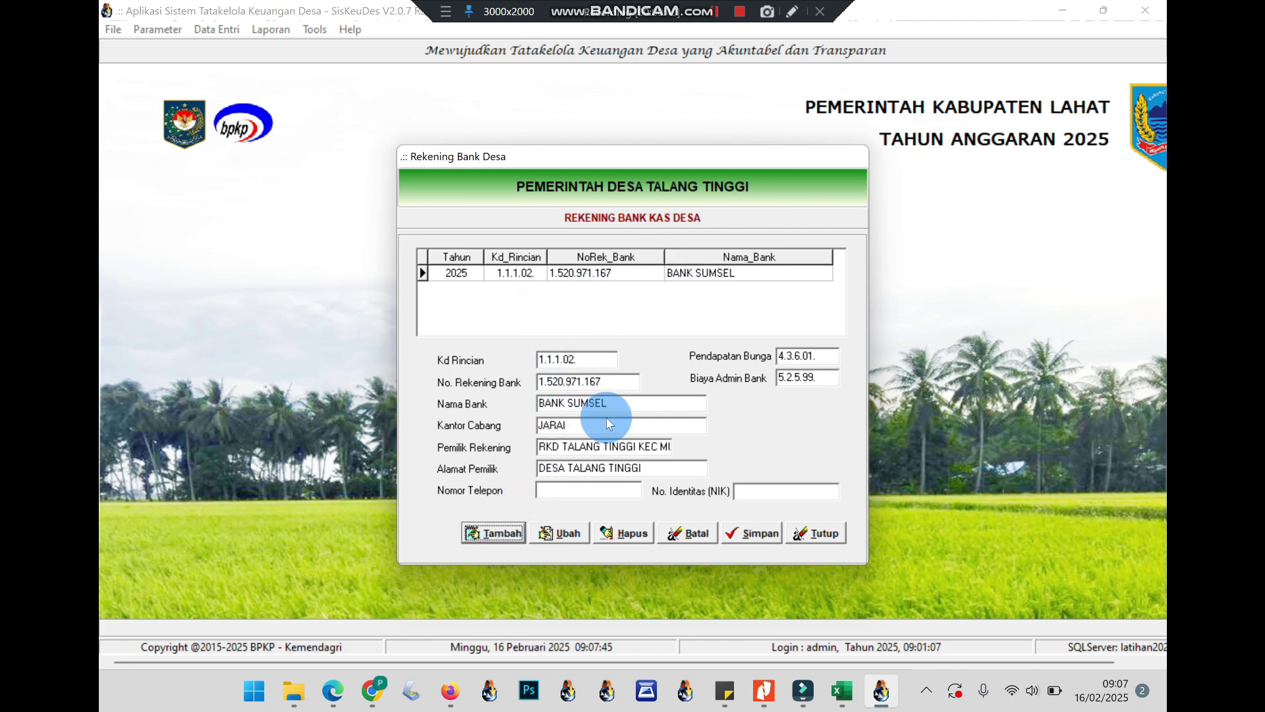
pyautogui.click(553, 443)
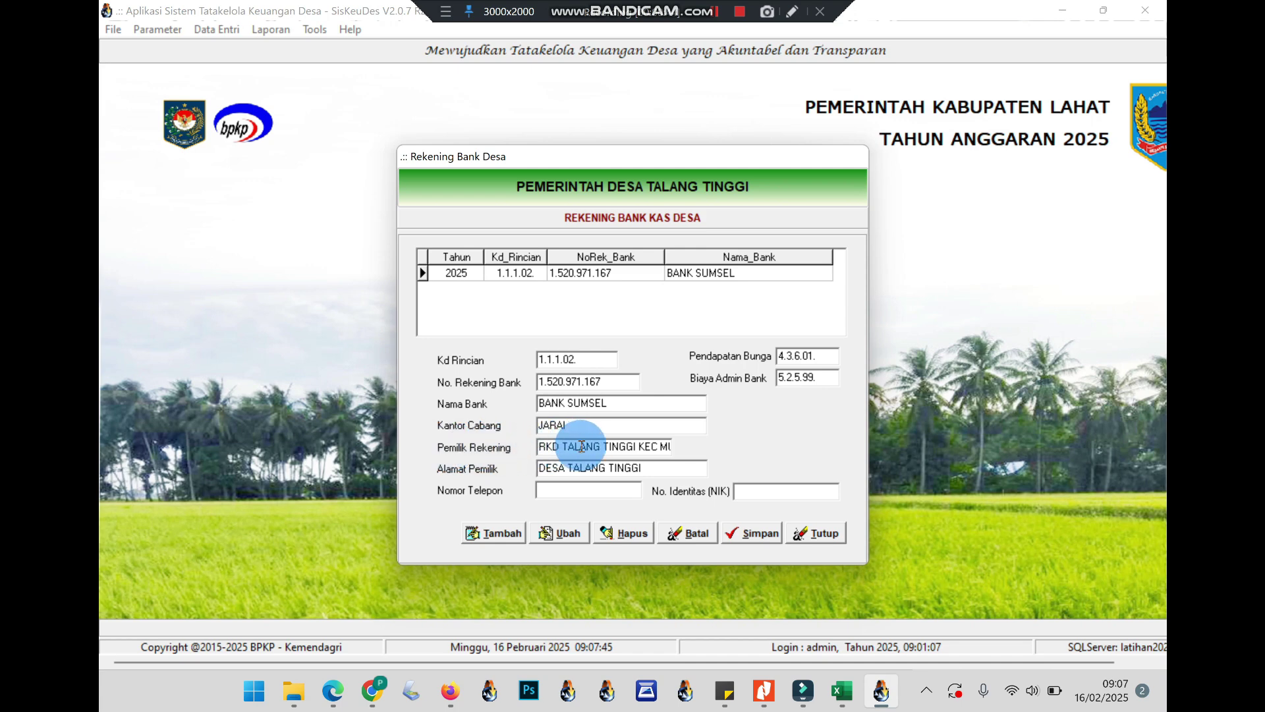
pyautogui.click(657, 444)
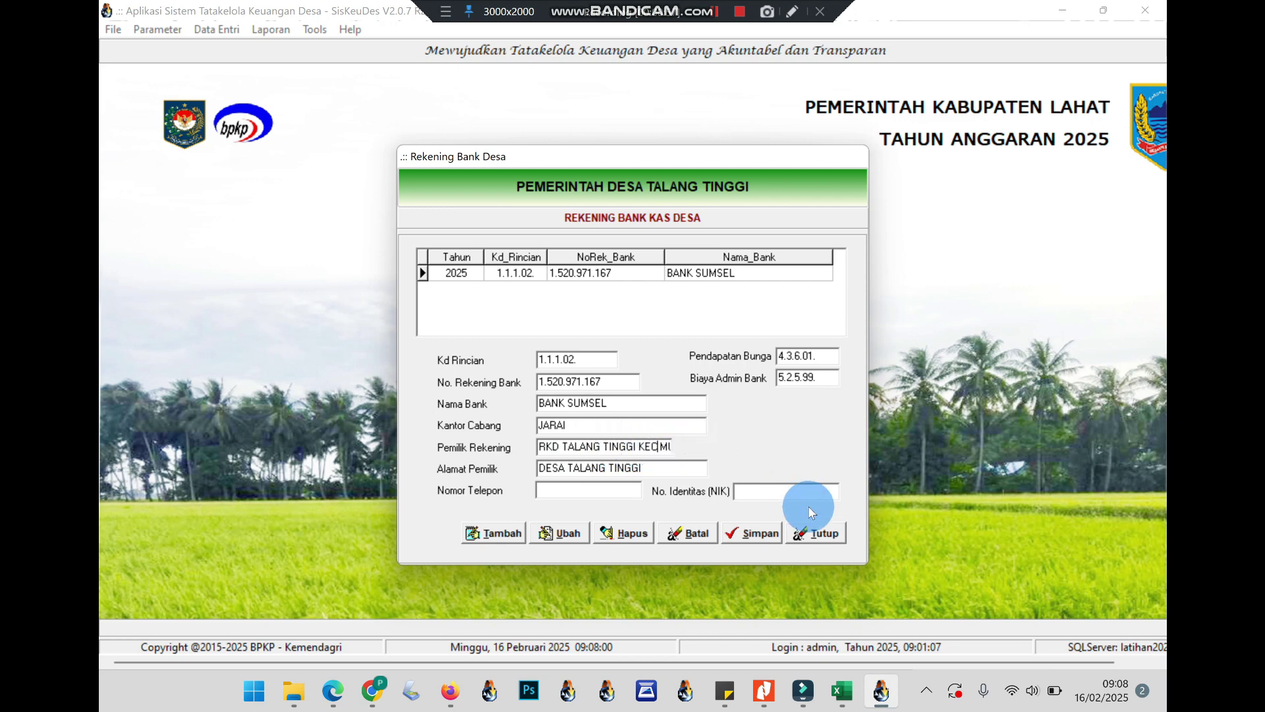
pyautogui.click(816, 531)
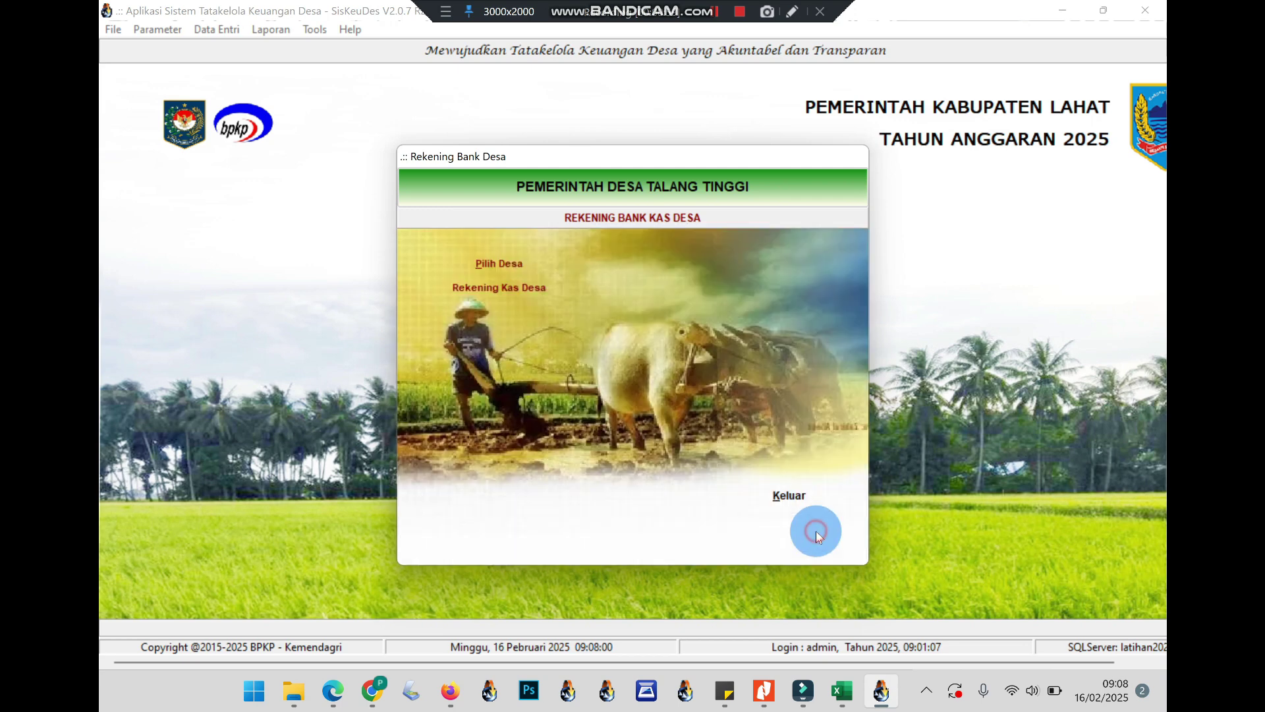
pyautogui.click(783, 504)
# Step: Check the task note and open the Saldo Awal entry form for village assets of Pemerintah Desa Talang Tinggi in kecamatan 28
pyautogui.click(725, 690)
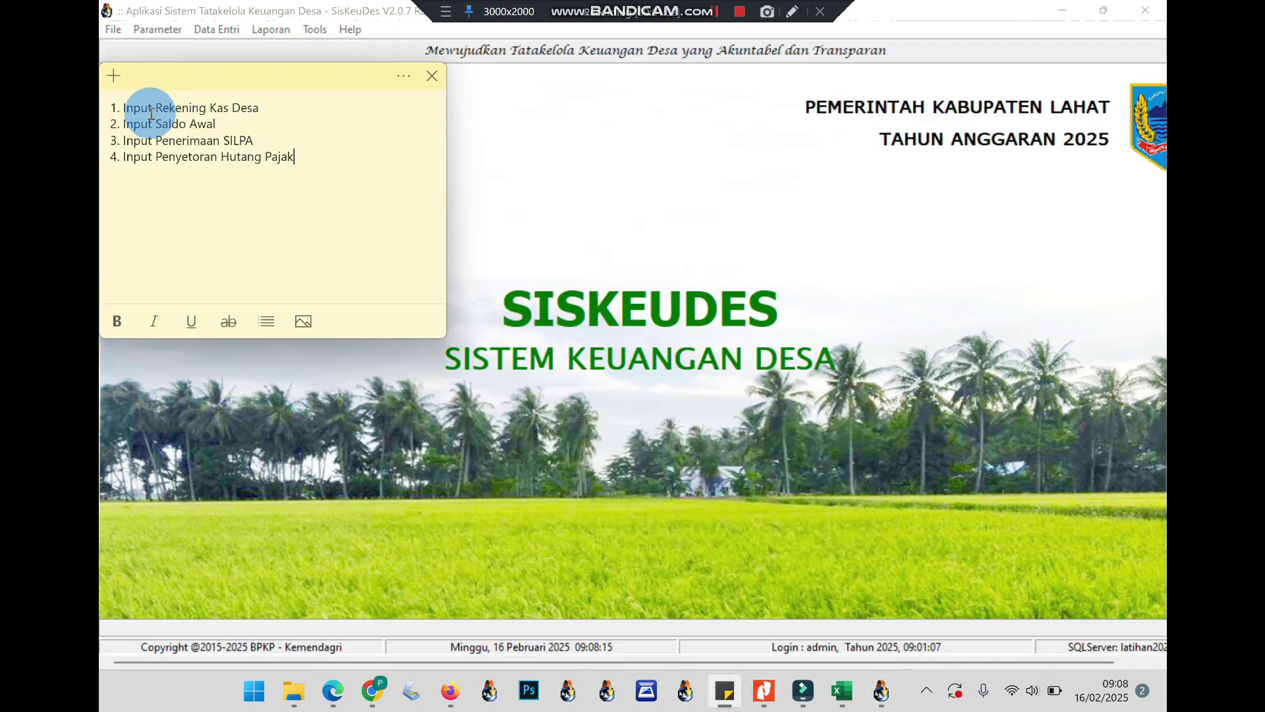
pyautogui.click(524, 185)
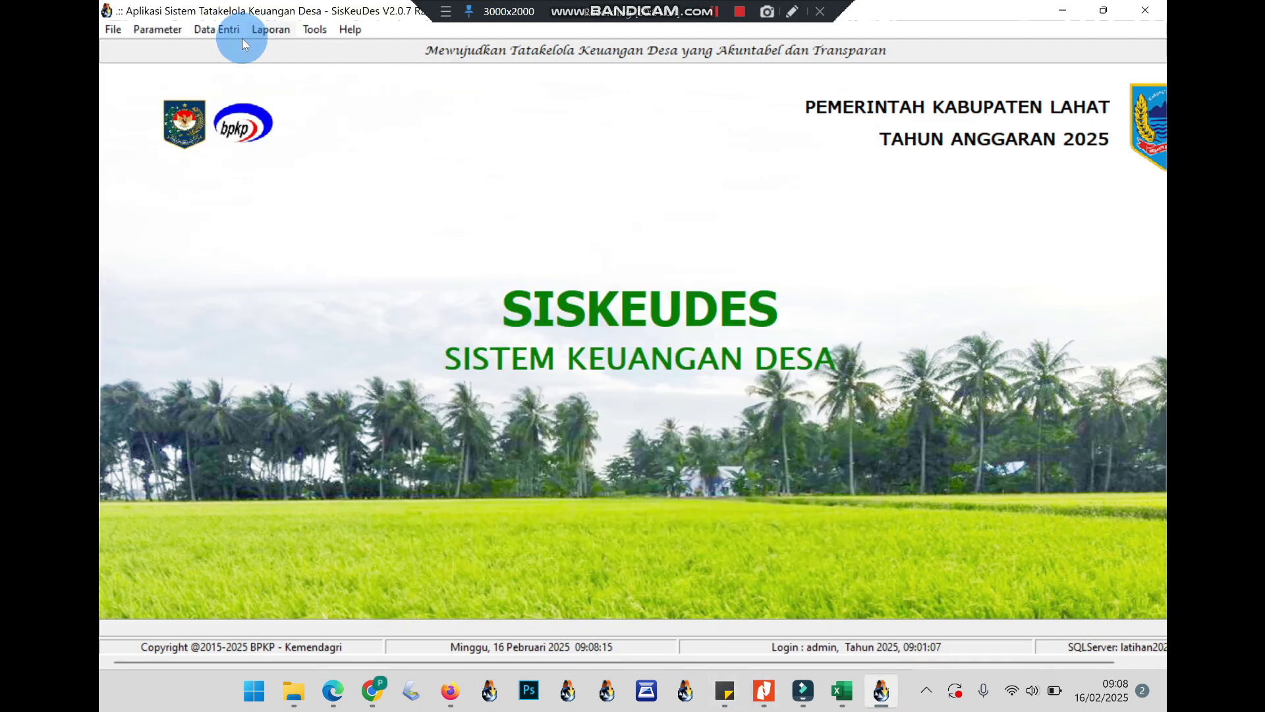
pyautogui.click(225, 29)
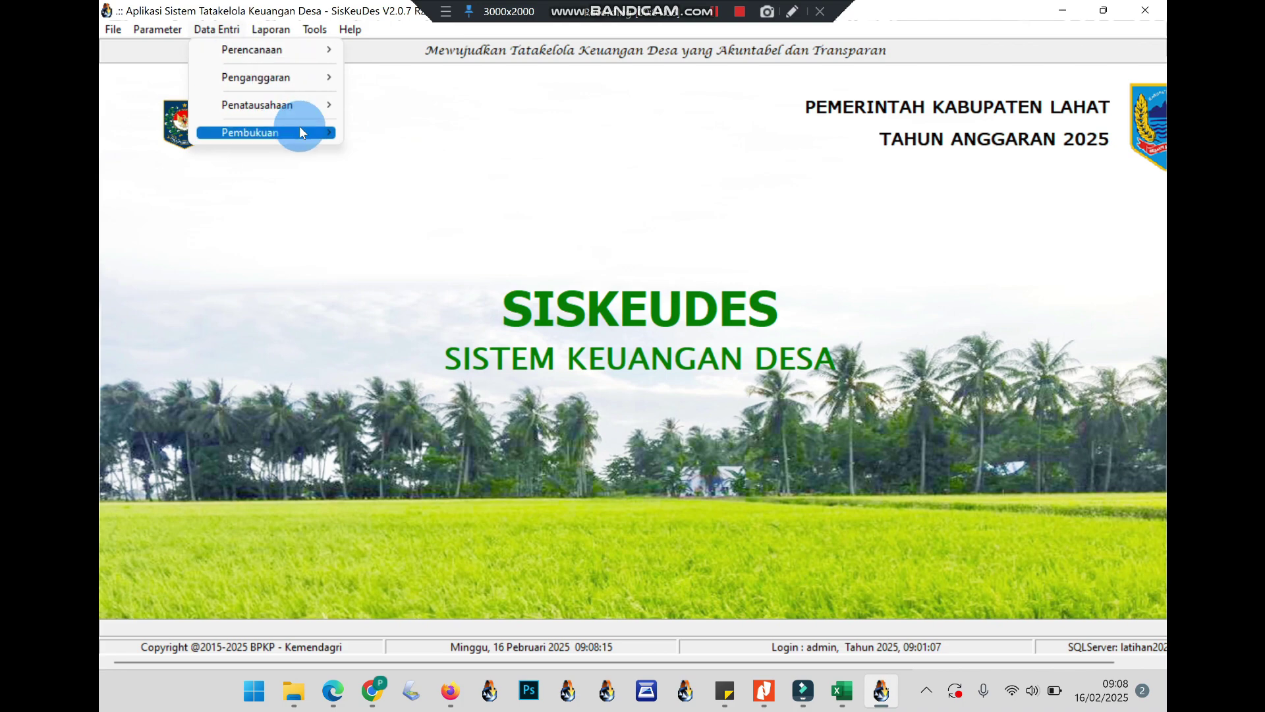
pyautogui.moveTo(300, 130)
pyautogui.click(401, 133)
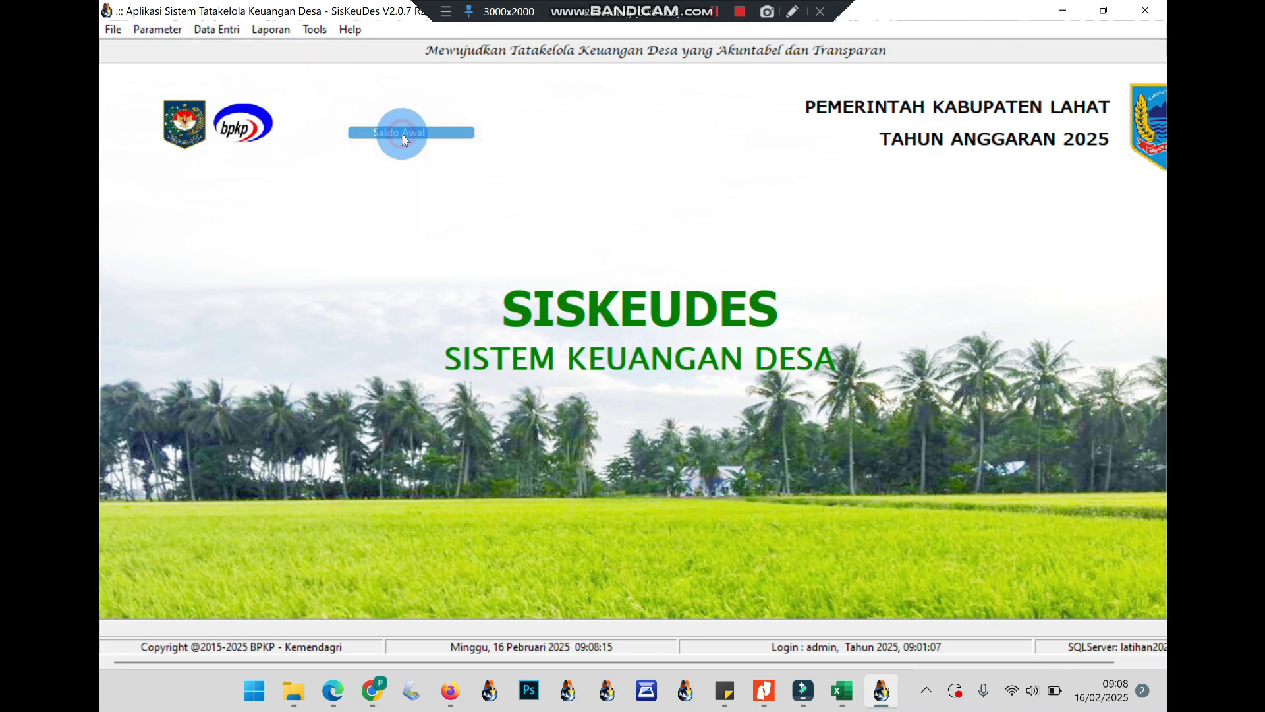
pyautogui.click(496, 259)
pyautogui.scroll(-5, 619, 336)
pyautogui.click(540, 402)
pyautogui.doubleClick(540, 404)
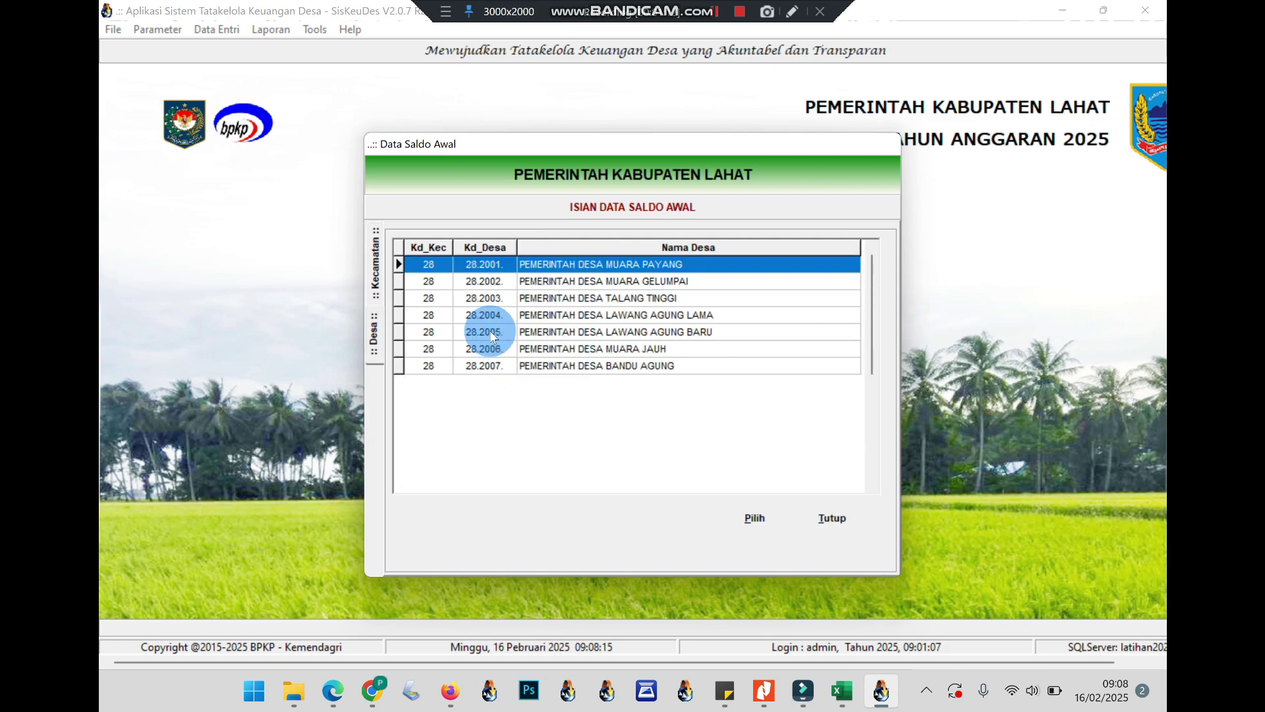
pyautogui.doubleClick(601, 299)
pyautogui.click(488, 279)
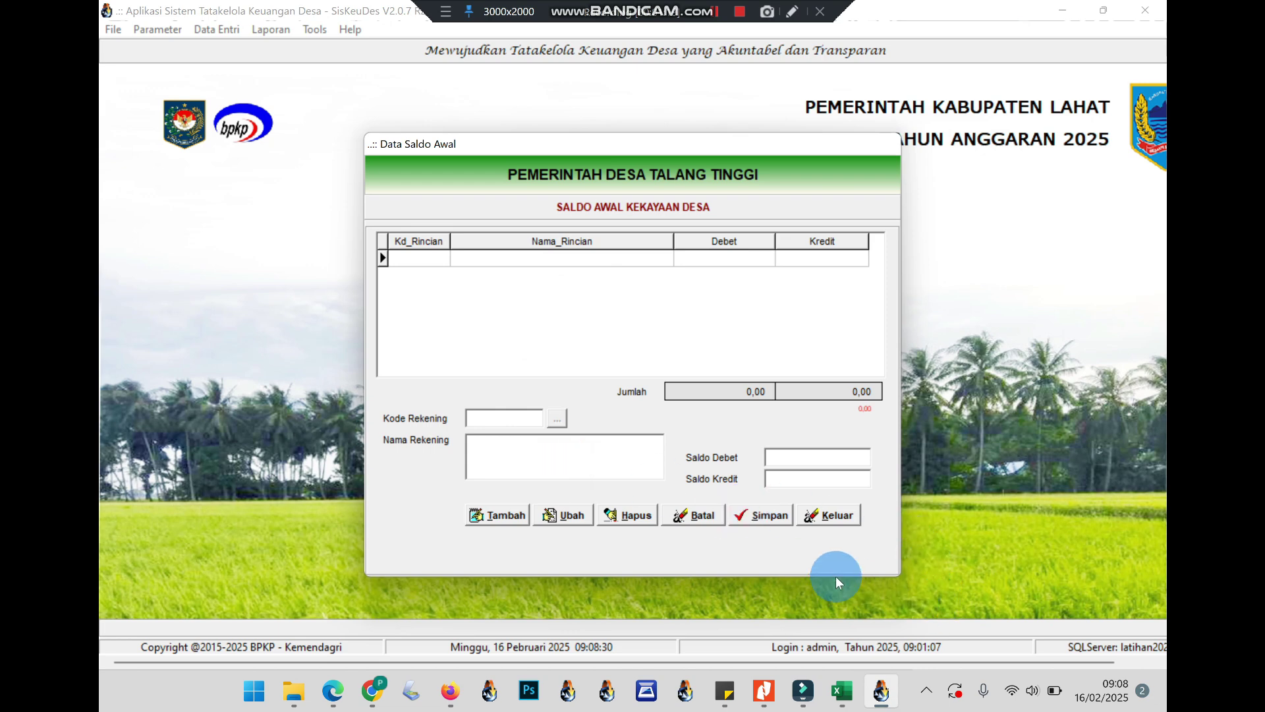
# Step: Switch to Excel and examine the SILPA 2024 reconciliation on Sheet1 for the bank, cash and tax debt balances
pyautogui.click(843, 691)
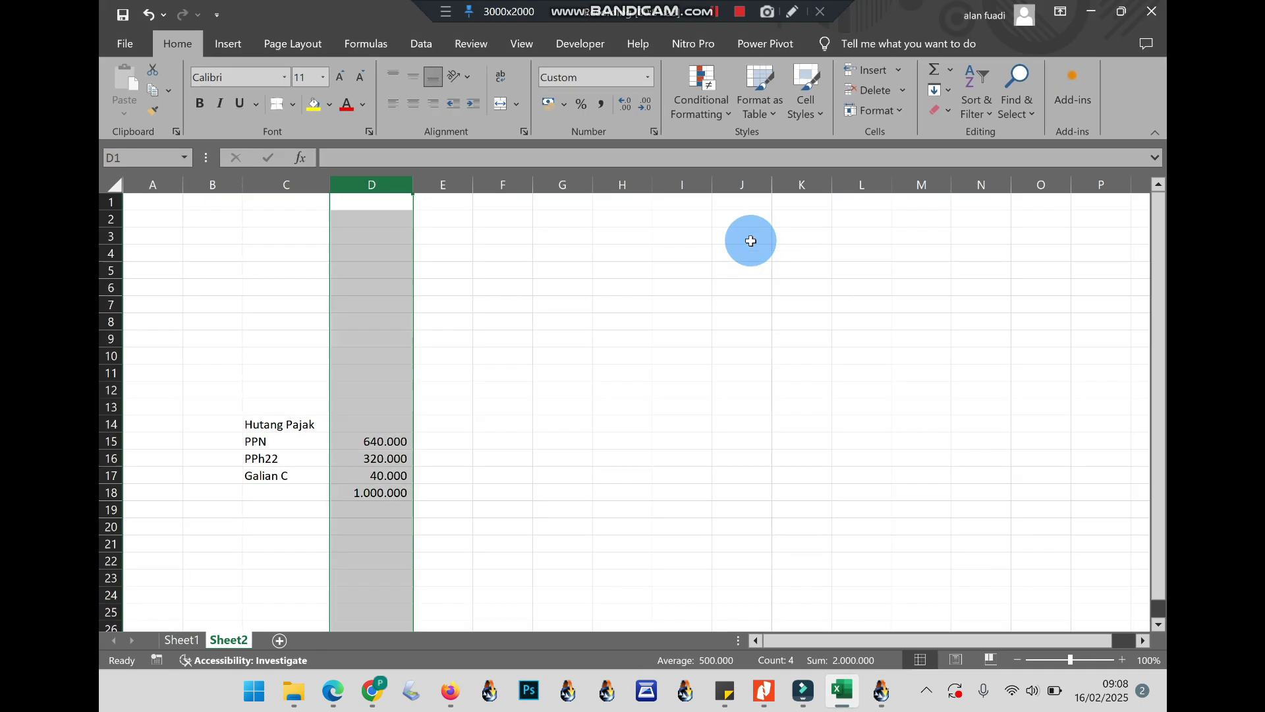
pyautogui.click(179, 640)
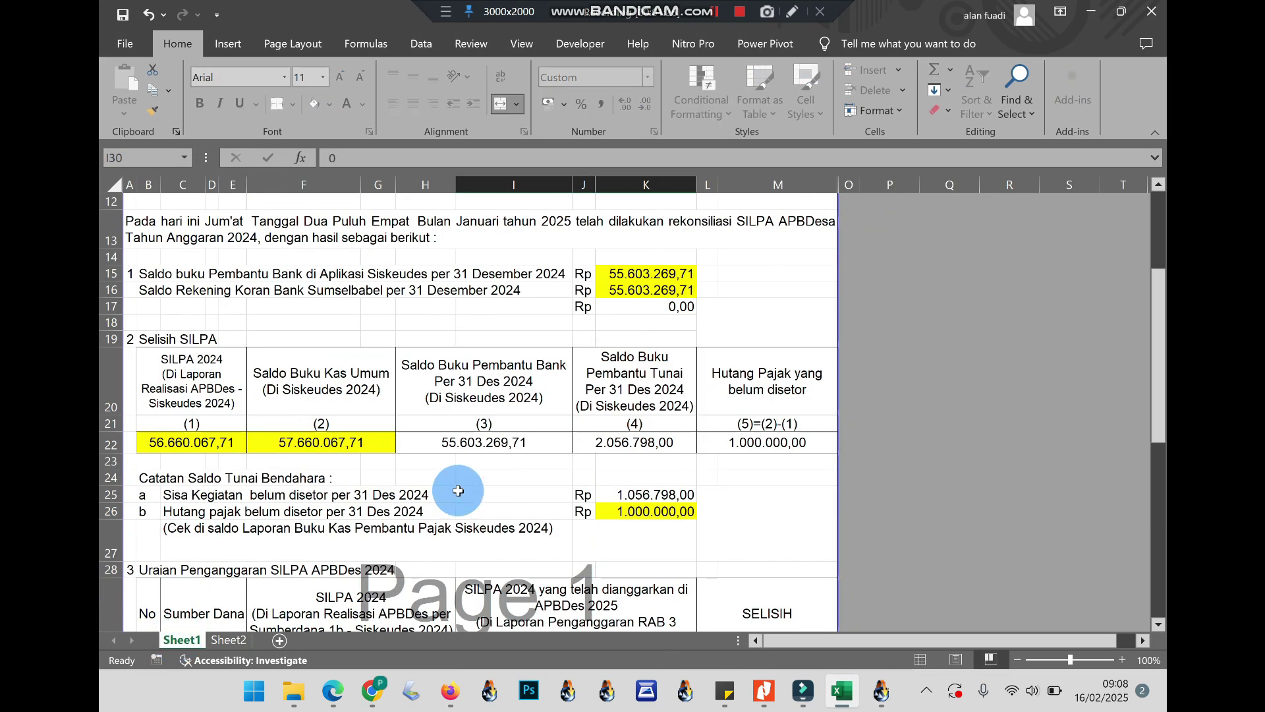
pyautogui.scroll(2, 465, 485)
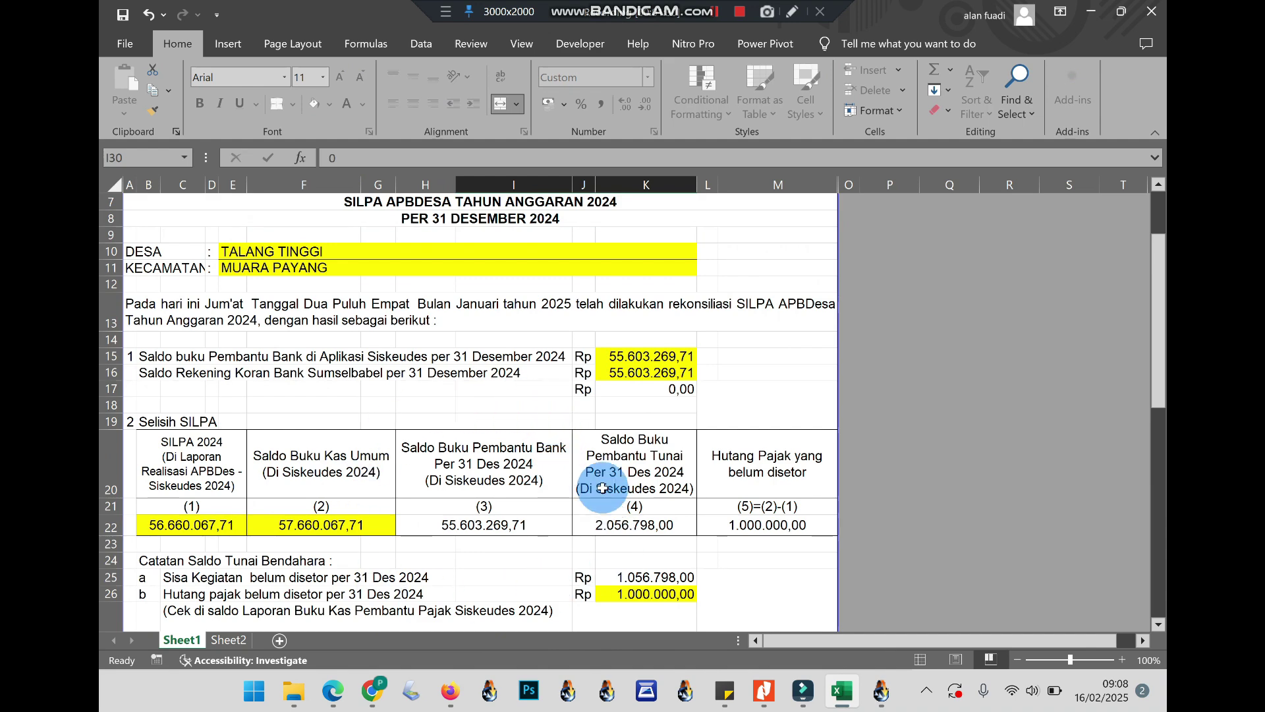
pyautogui.scroll(-1, 609, 481)
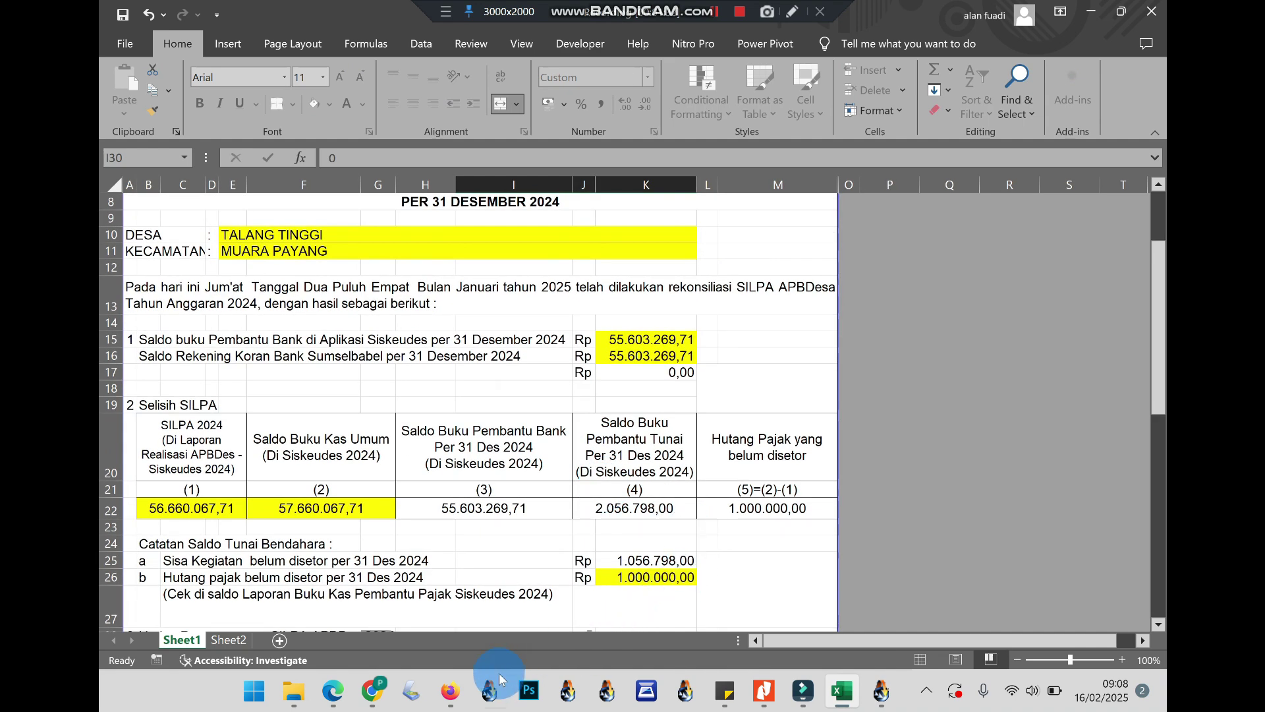
# Step: Return to Siskeudes and add an opening balance entry for account 1.1.1.01 Kas di Bendahara Desa under Aset Lancar, Kas dan Bank
pyautogui.click(883, 704)
pyautogui.click(506, 516)
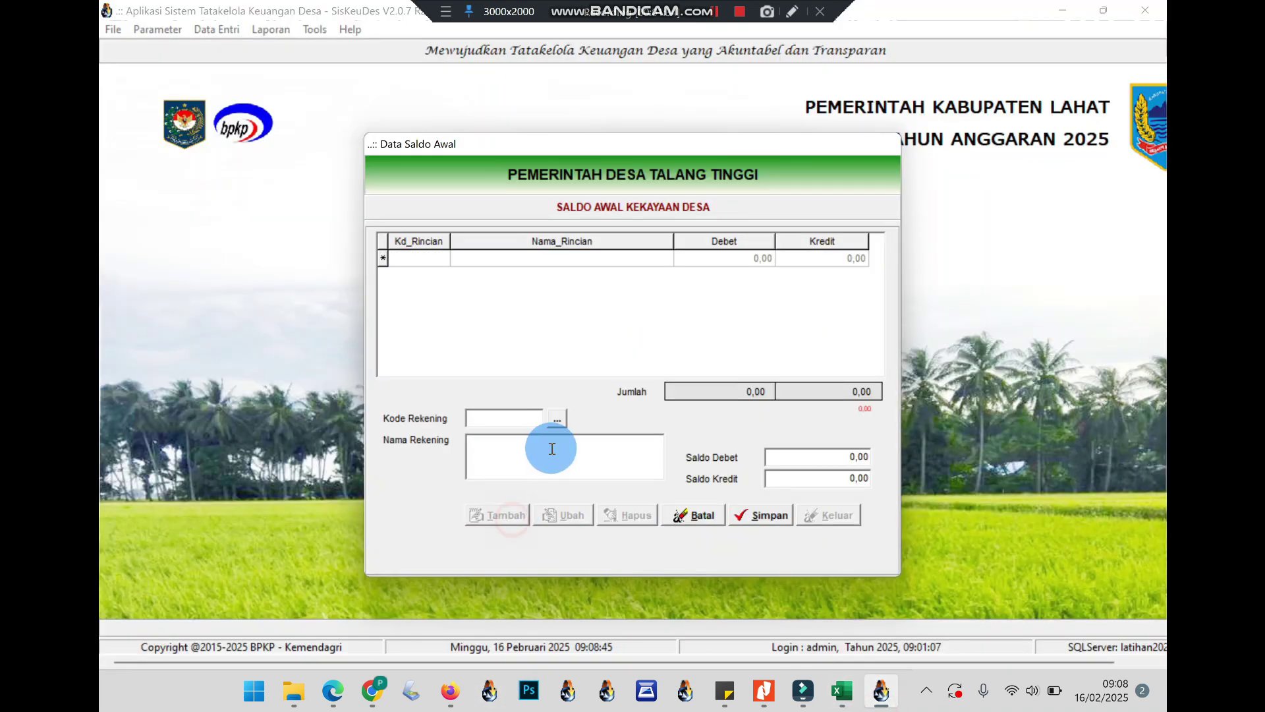
pyautogui.click(557, 420)
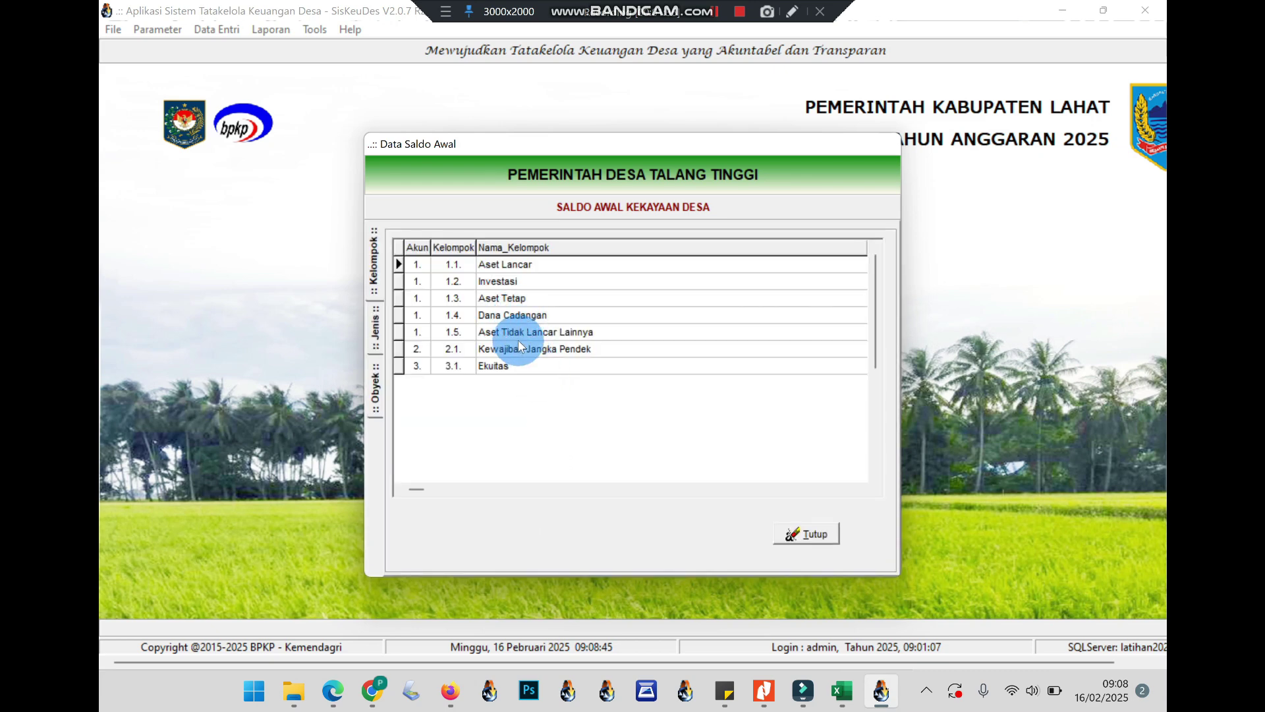
pyautogui.doubleClick(497, 265)
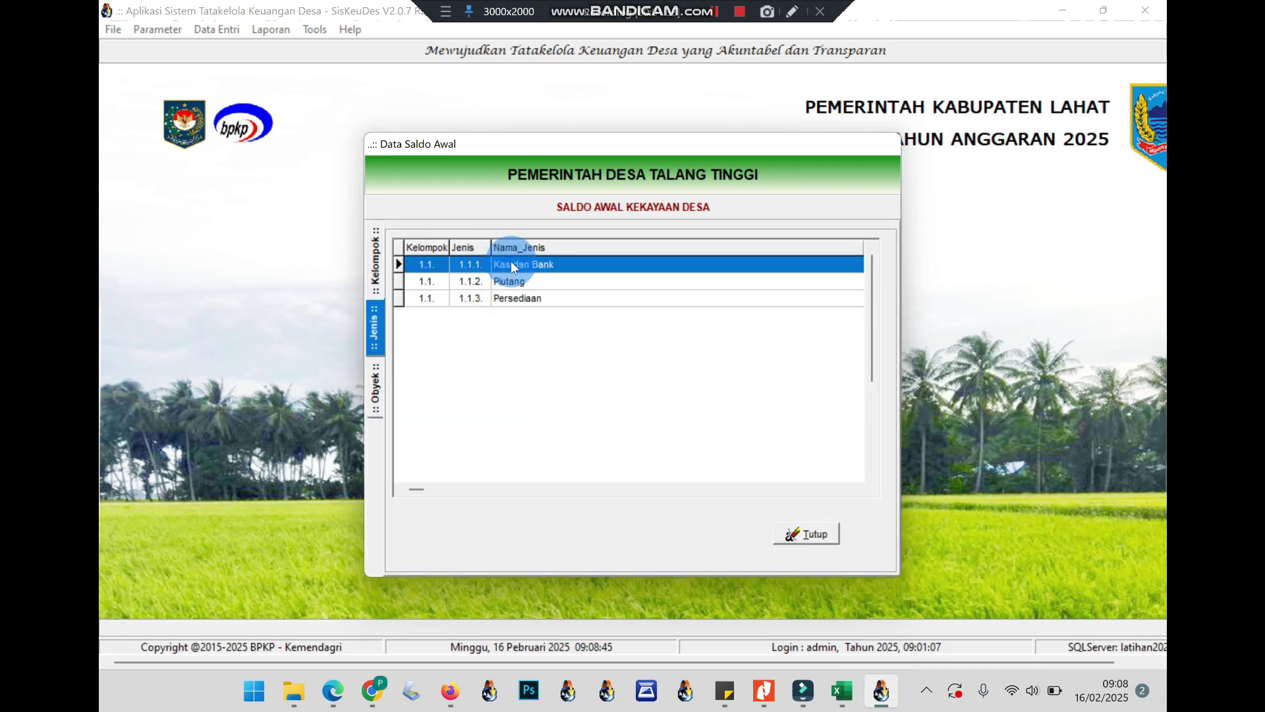
pyautogui.doubleClick(512, 264)
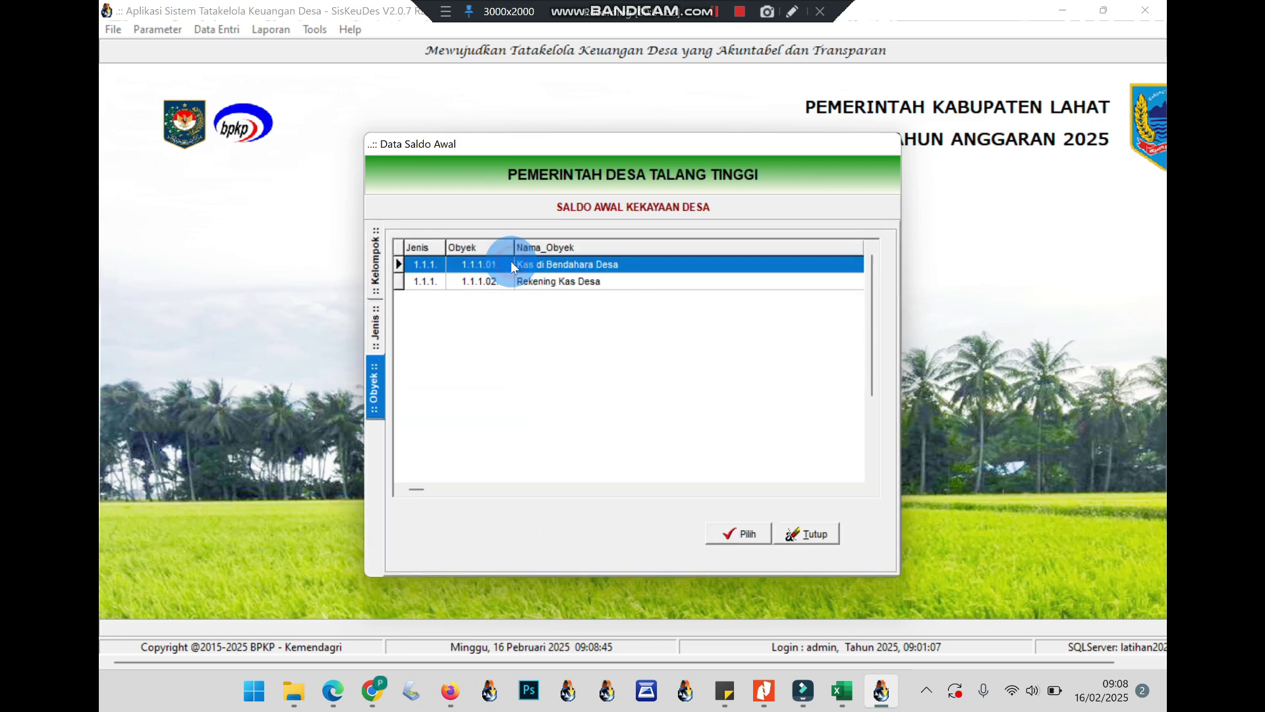
pyautogui.doubleClick(546, 263)
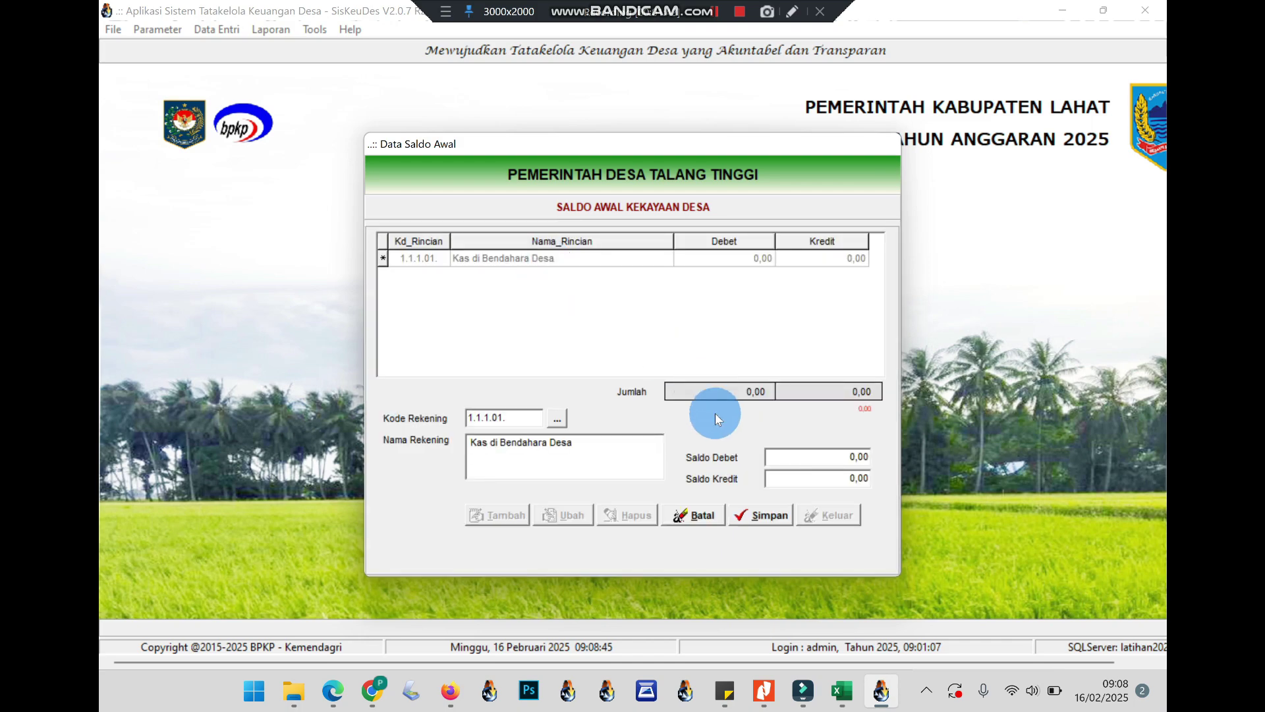
# Step: Set the Kas di Bendahara Desa debit balance to 2.056.798,00, using the cash book balance in the Excel reconciliation, and save the entry
pyautogui.click(791, 453)
pyautogui.click(842, 695)
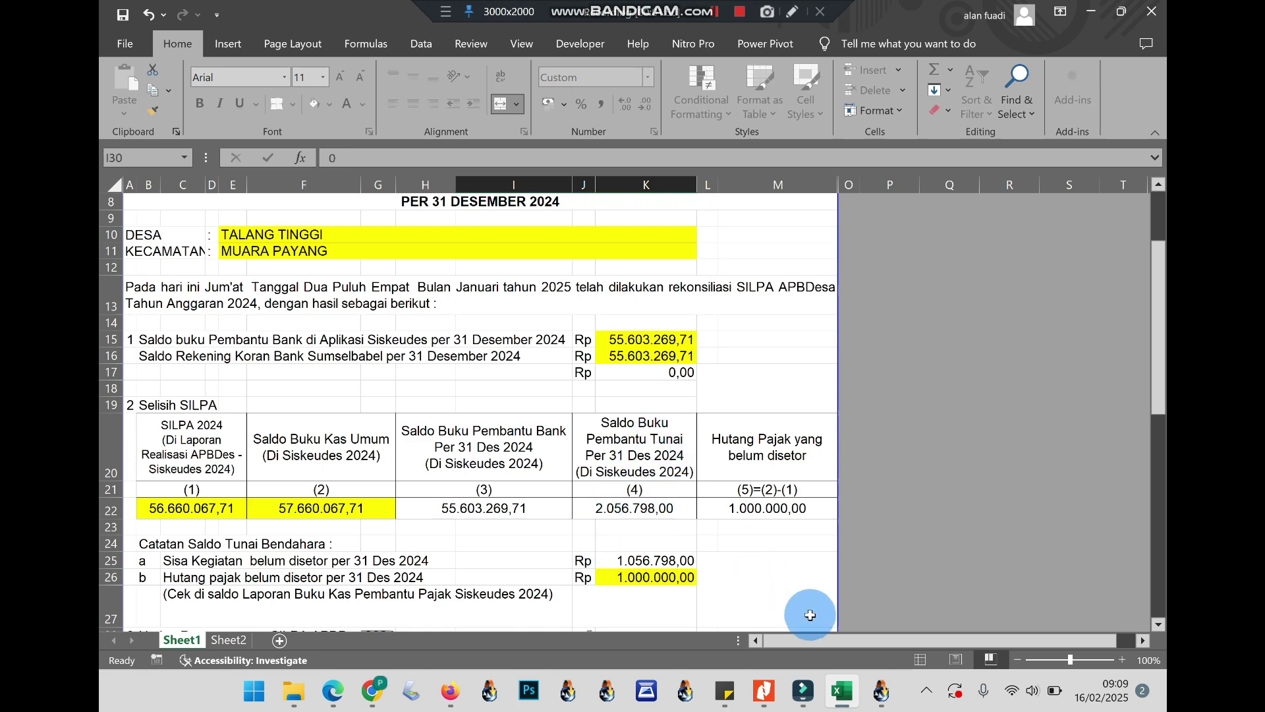
pyautogui.click(841, 689)
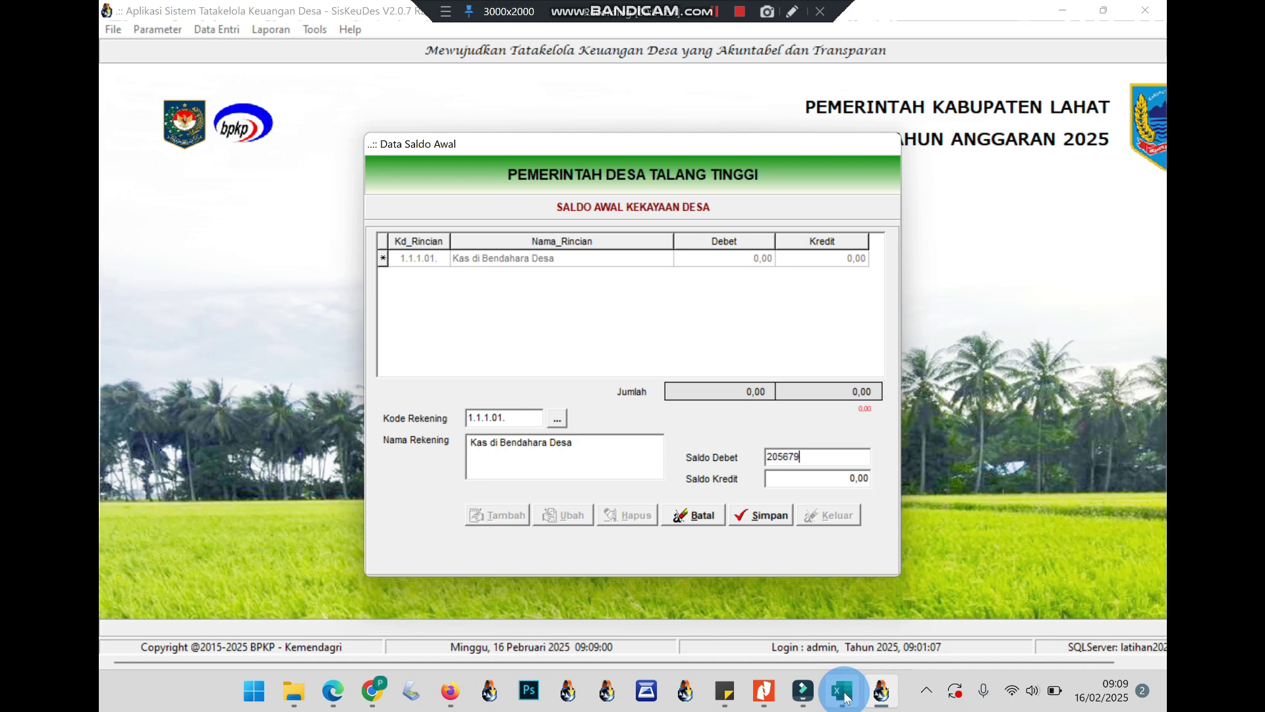
pyautogui.click(776, 520)
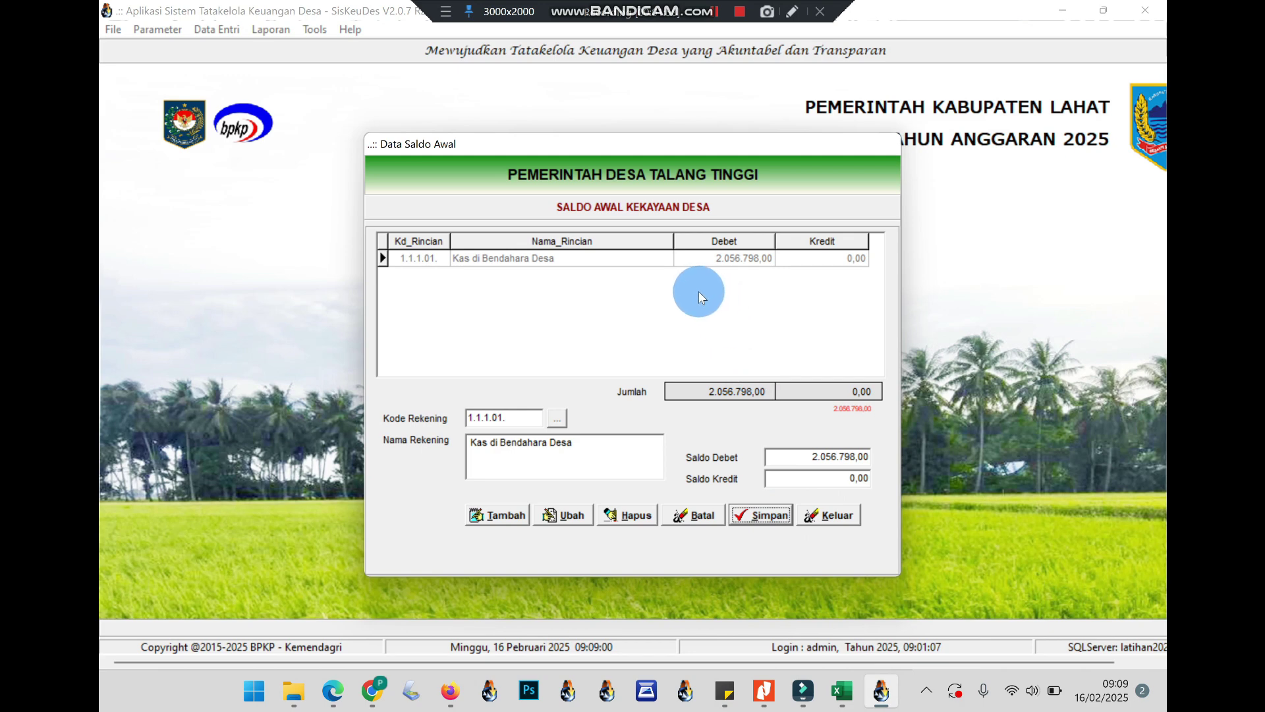
# Step: Add a second opening balance entry for account 1.1.1.02 Rekening Kas Desa under Aset Lancar, Kas dan Bank
pyautogui.click(501, 517)
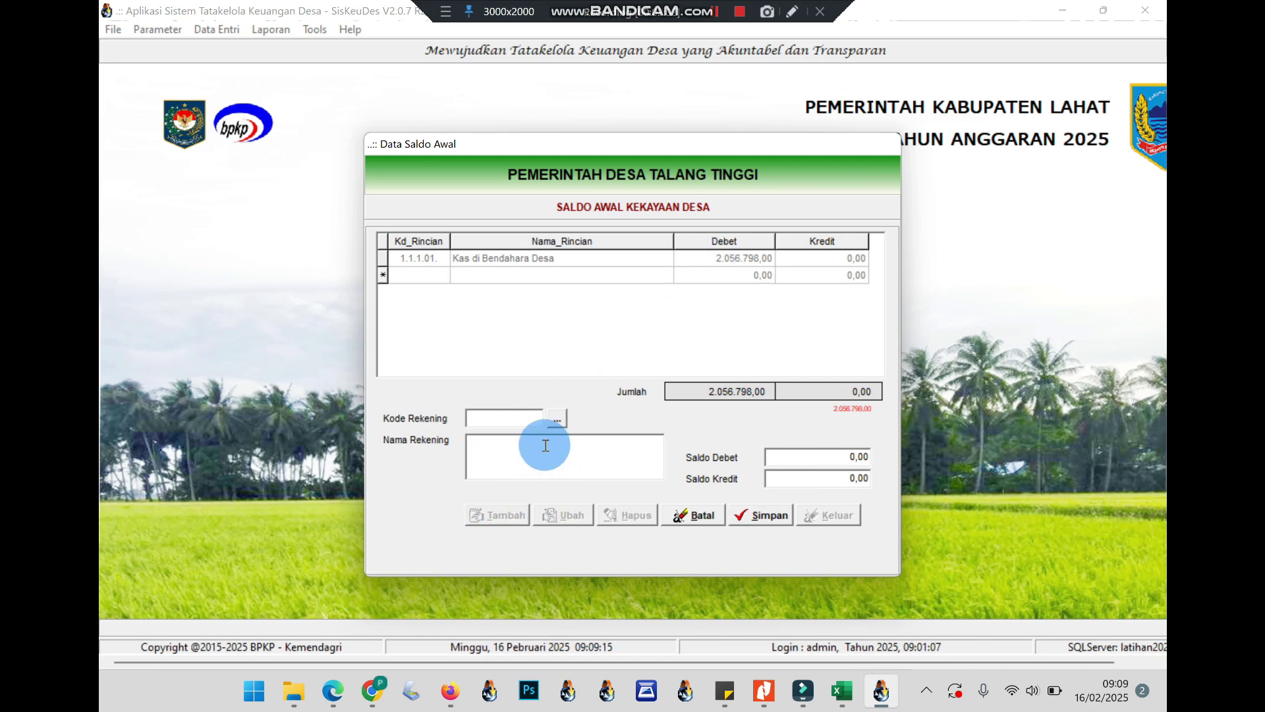
pyautogui.click(557, 418)
pyautogui.doubleClick(495, 264)
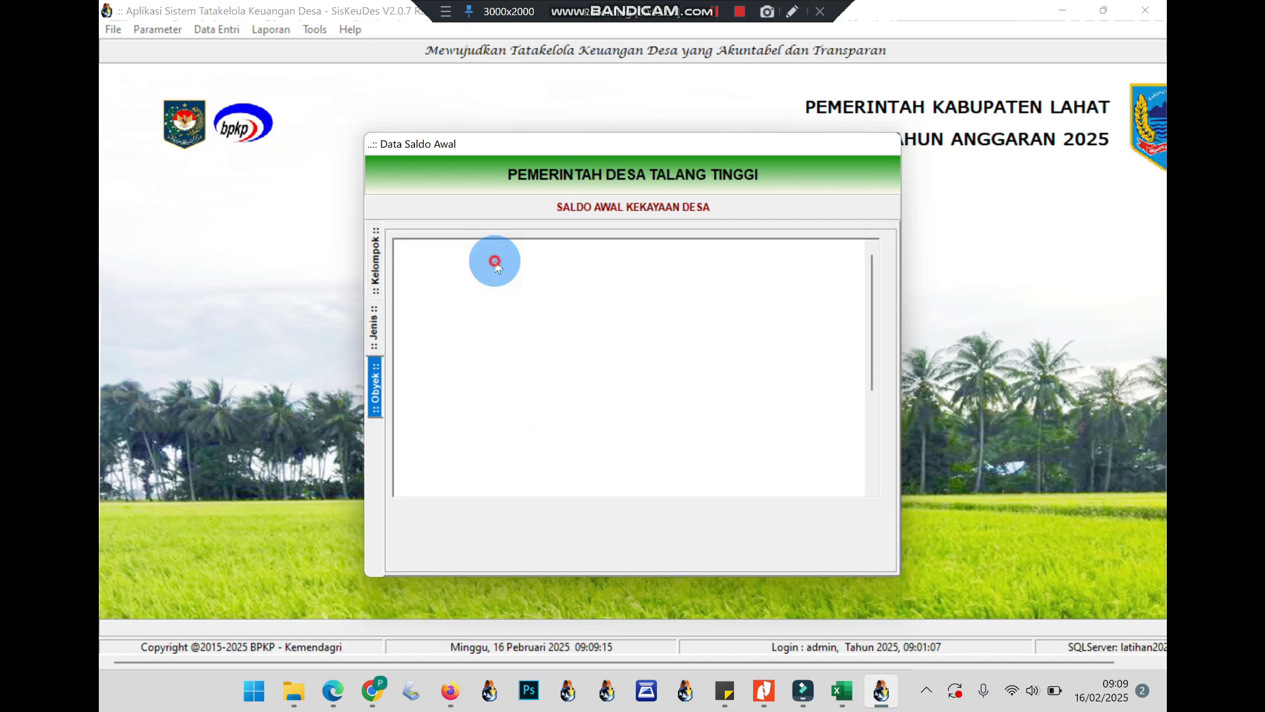
pyautogui.doubleClick(512, 266)
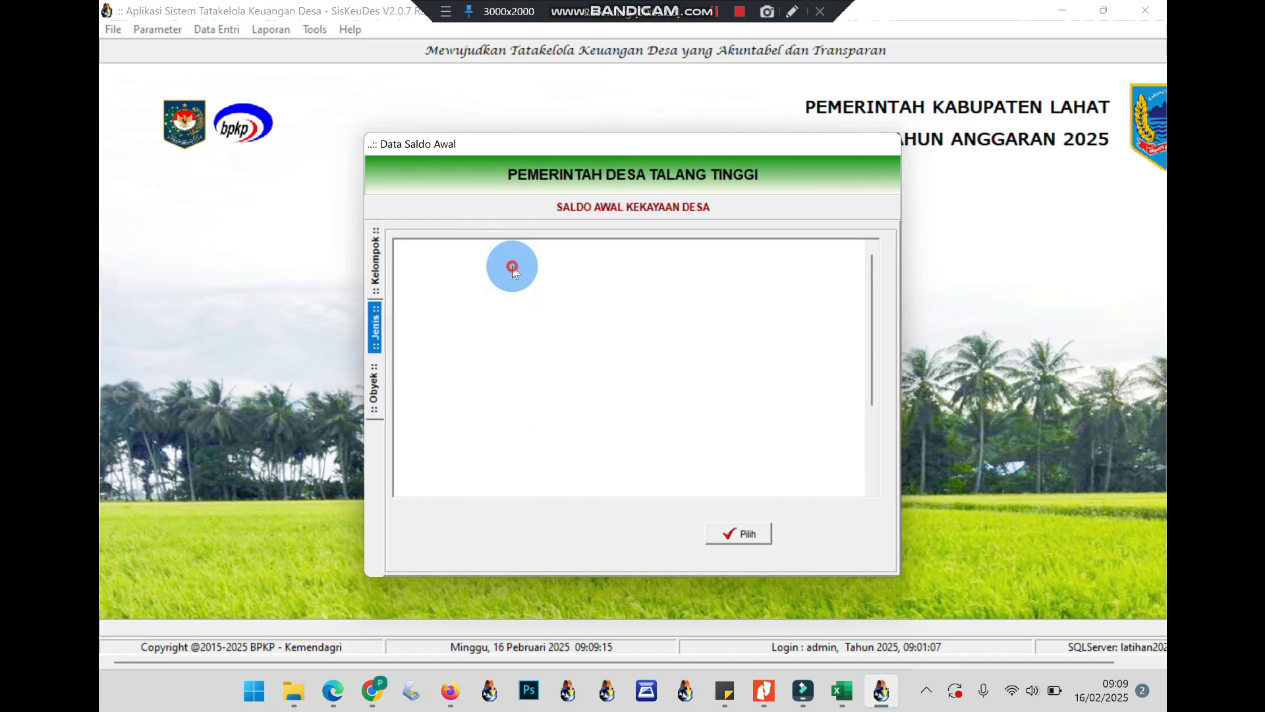
pyautogui.doubleClick(530, 282)
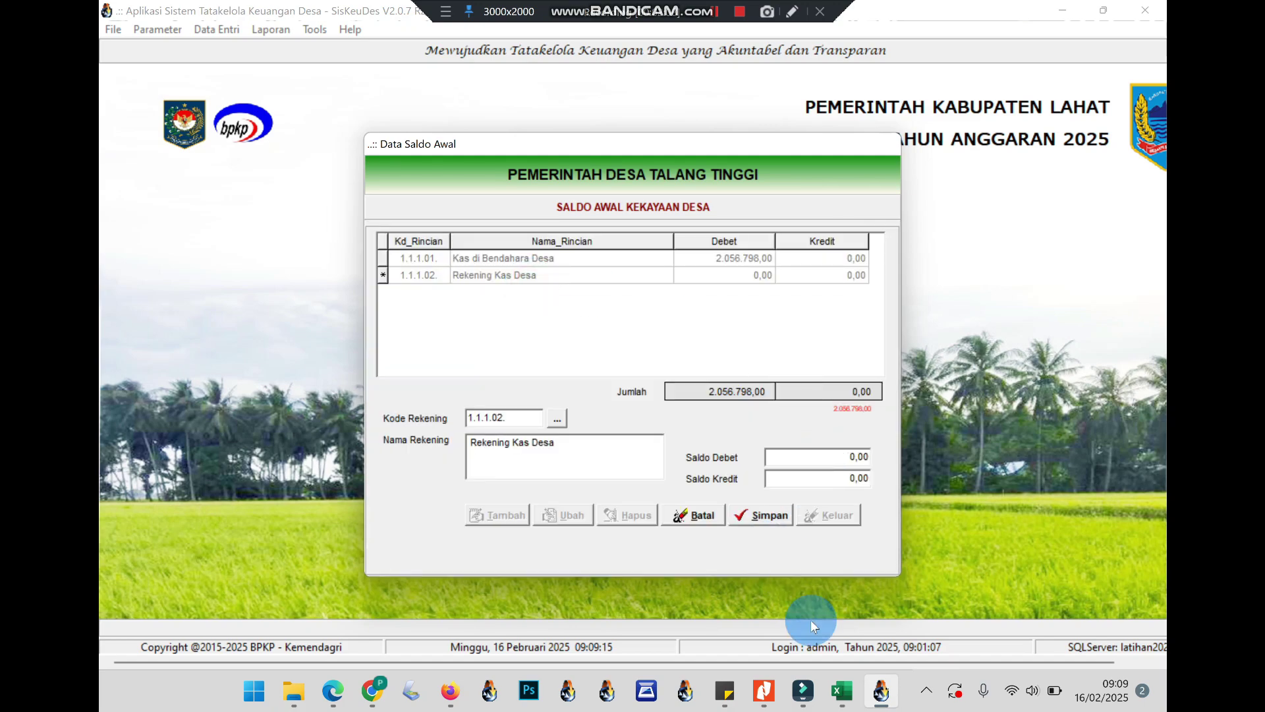
# Step: Copy the bank statement balance 55603269,71 from cell K16 of the Excel reconciliation and return to the Siskeudes opening balance form
pyautogui.click(859, 700)
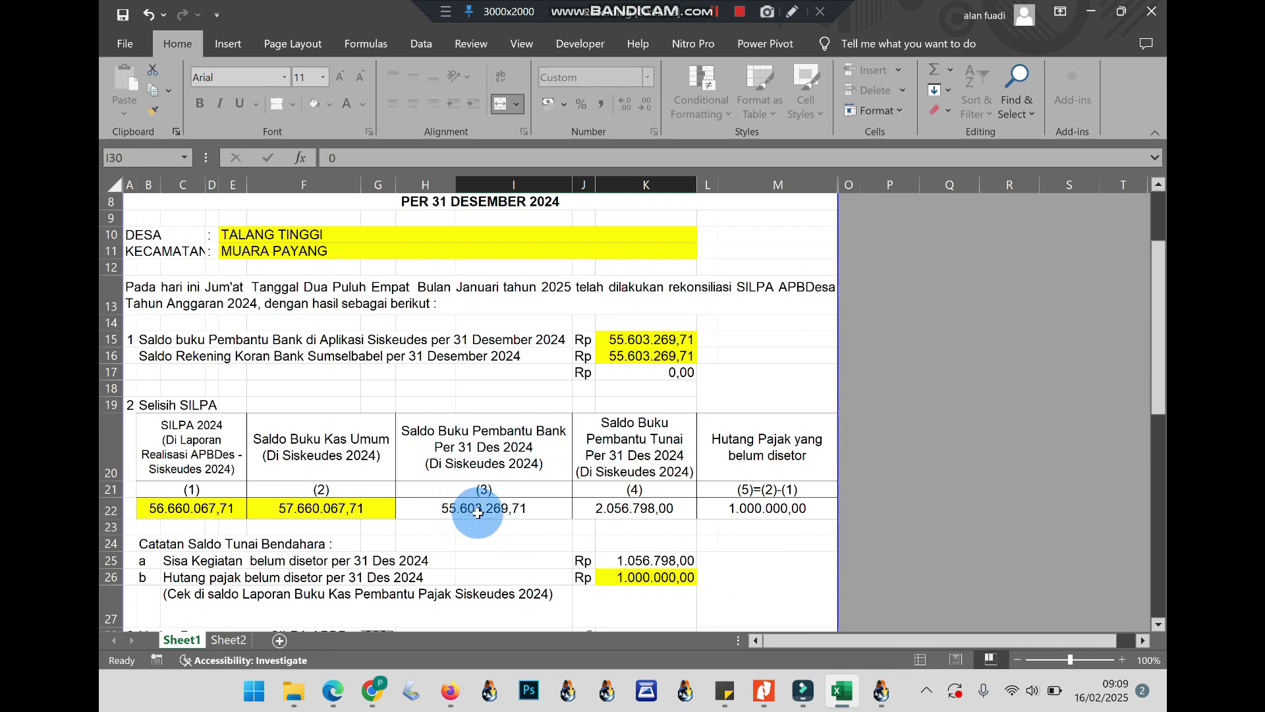
pyautogui.click(668, 356)
pyautogui.moveTo(405, 158); pyautogui.dragTo(297, 156)
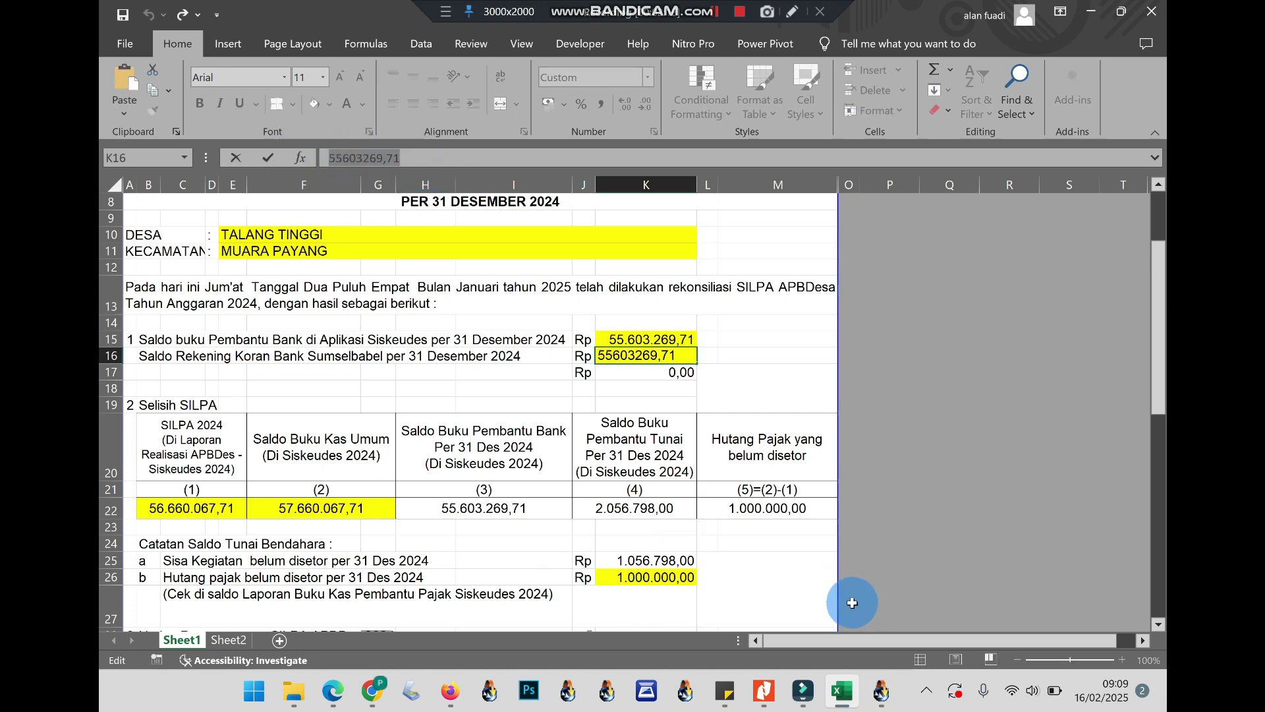
pyautogui.click(883, 688)
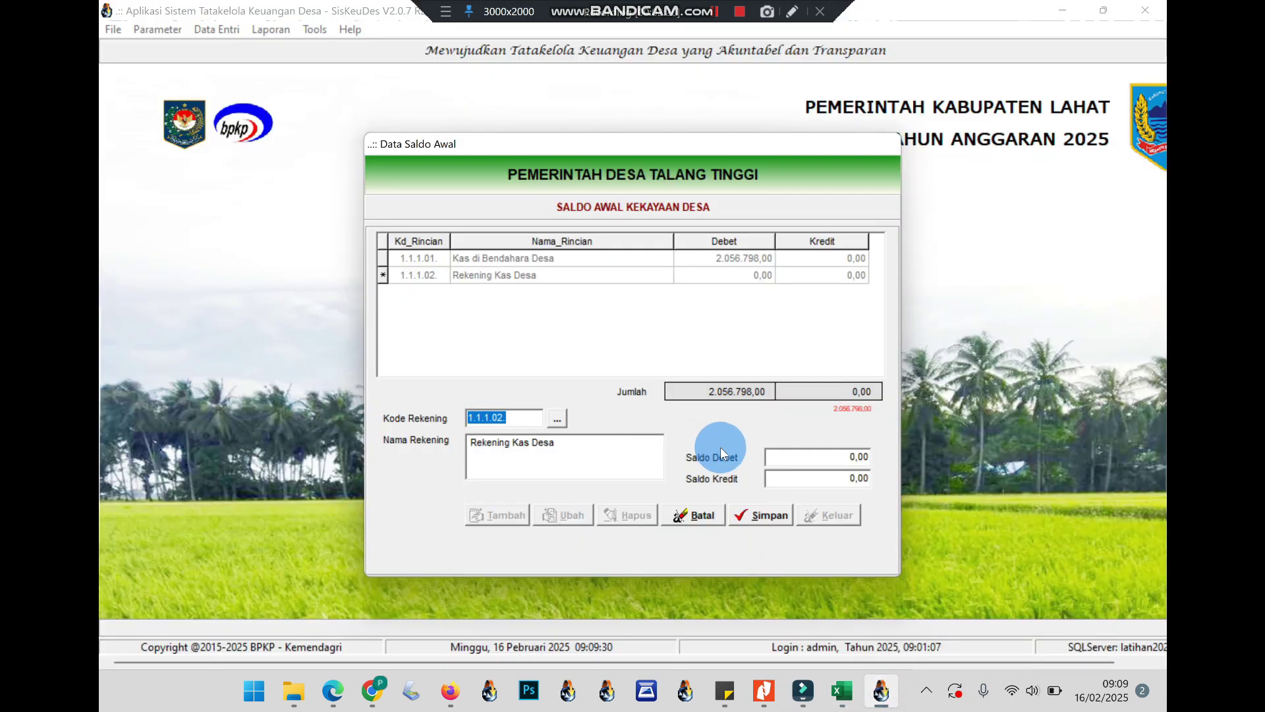
# Step: Set the Rekening Kas Desa debit balance to the copied 55603269,71 and save the entry
pyautogui.click(785, 454)
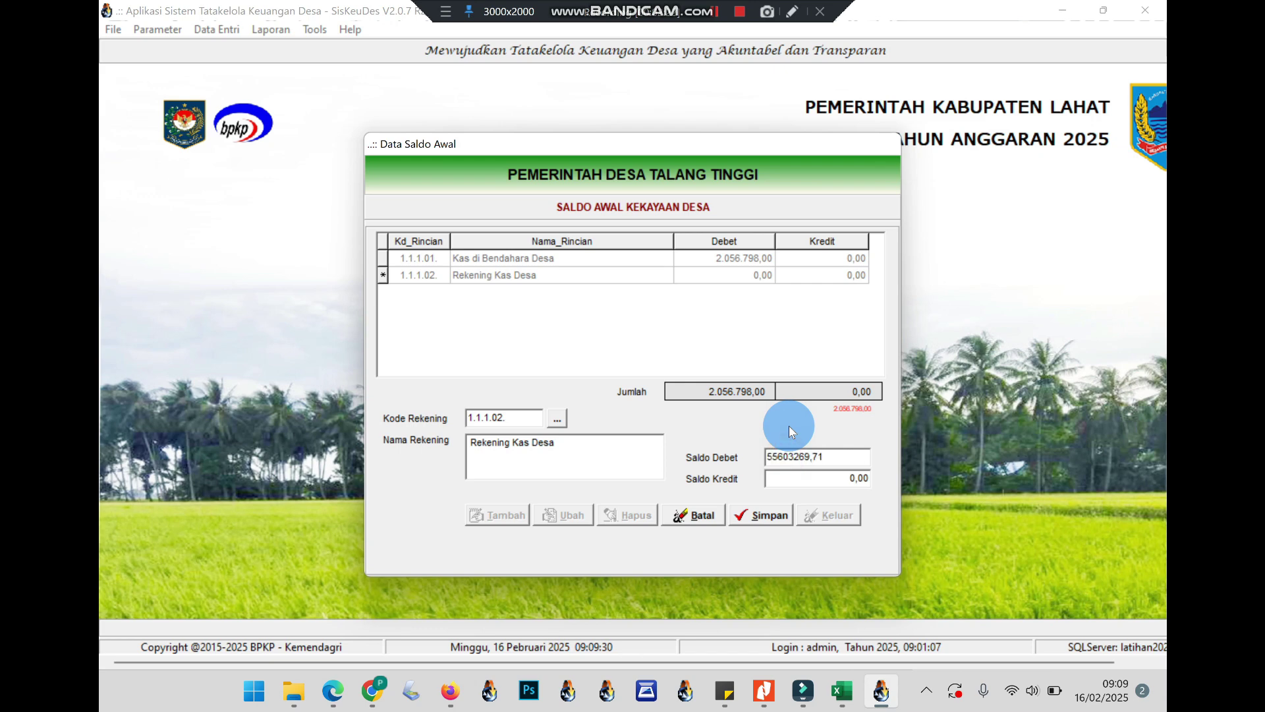
pyautogui.click(784, 515)
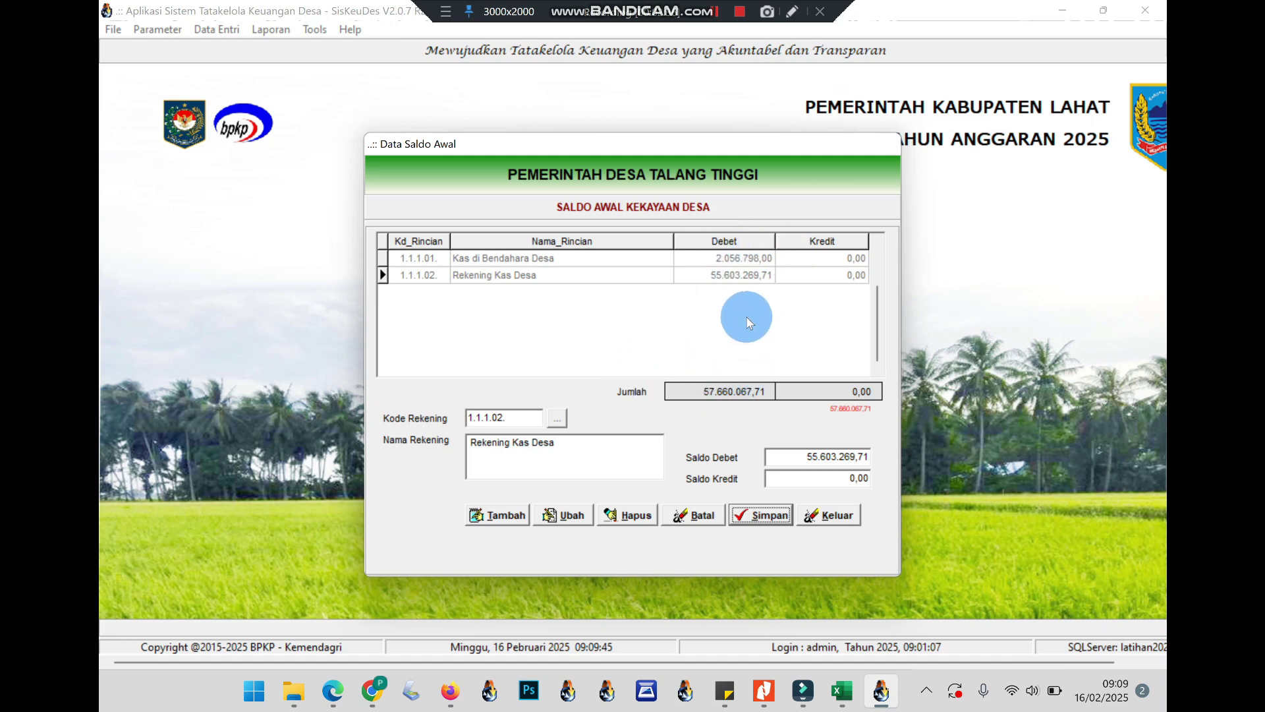
# Step: Add an opening balance entry for account 3.1.2.01 Ekuitas SAL under Ekuitas, Ekuitas SAL
pyautogui.click(488, 515)
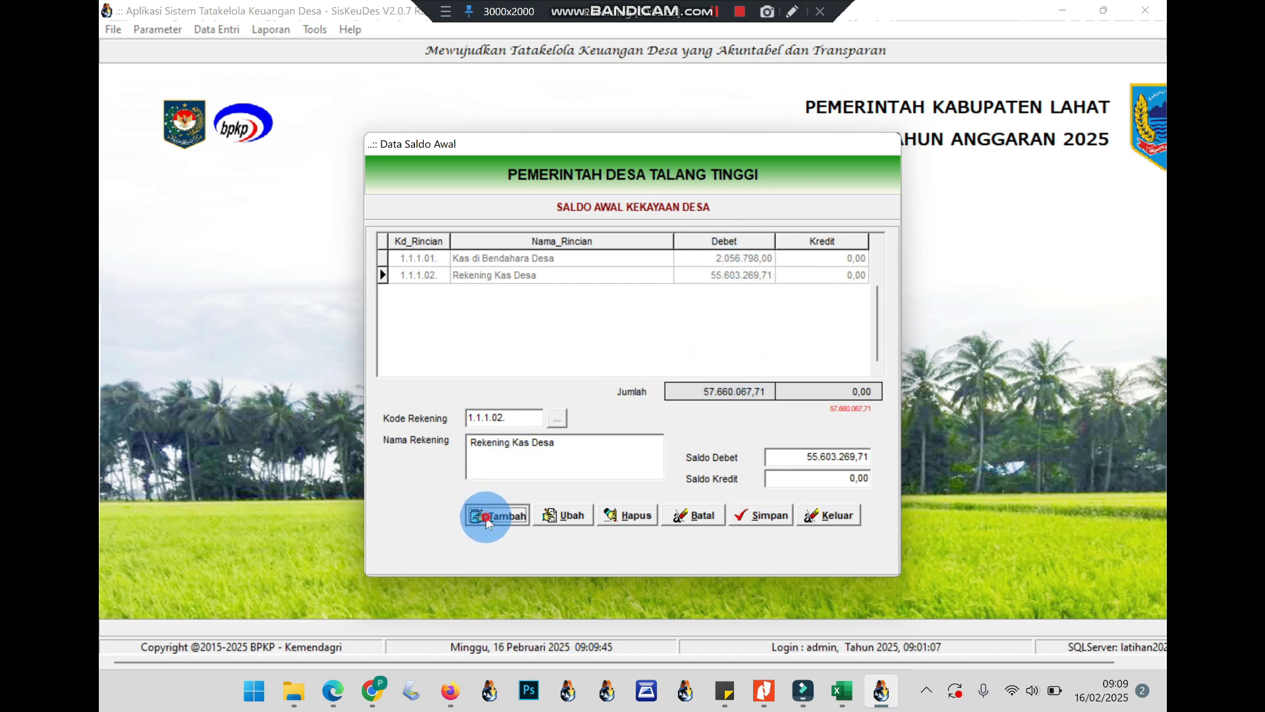
pyautogui.click(557, 419)
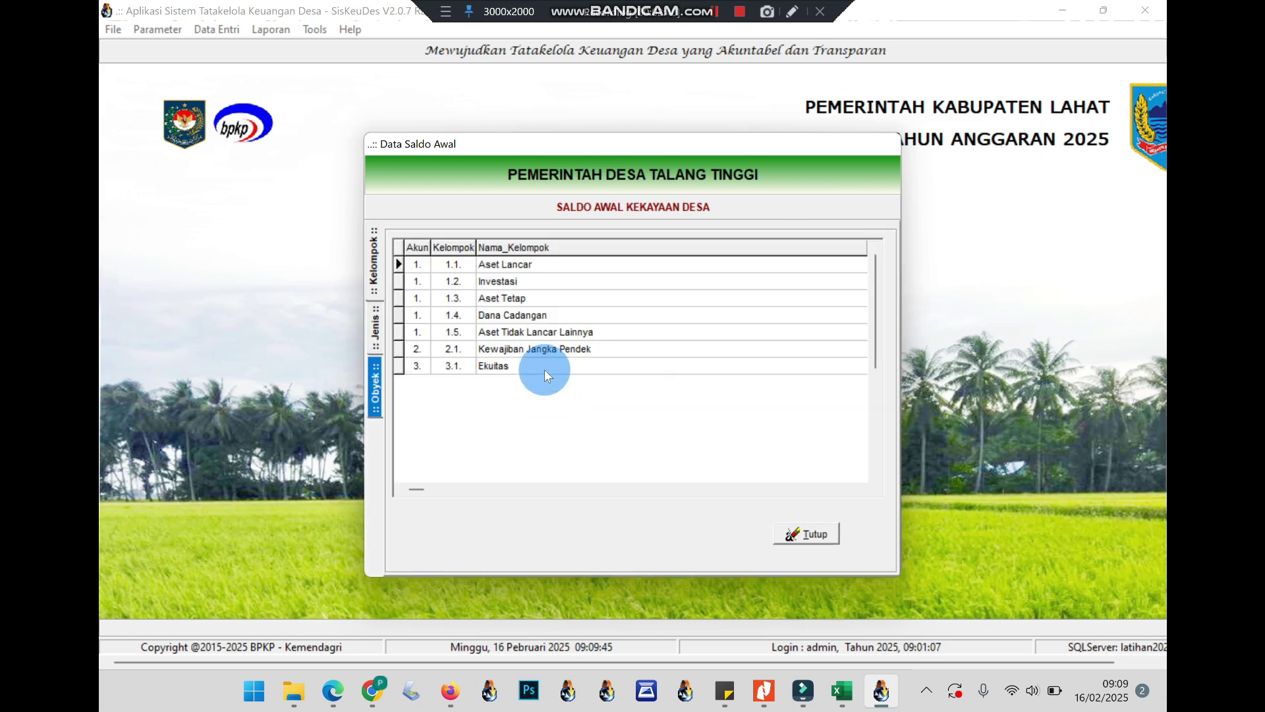
pyautogui.doubleClick(515, 366)
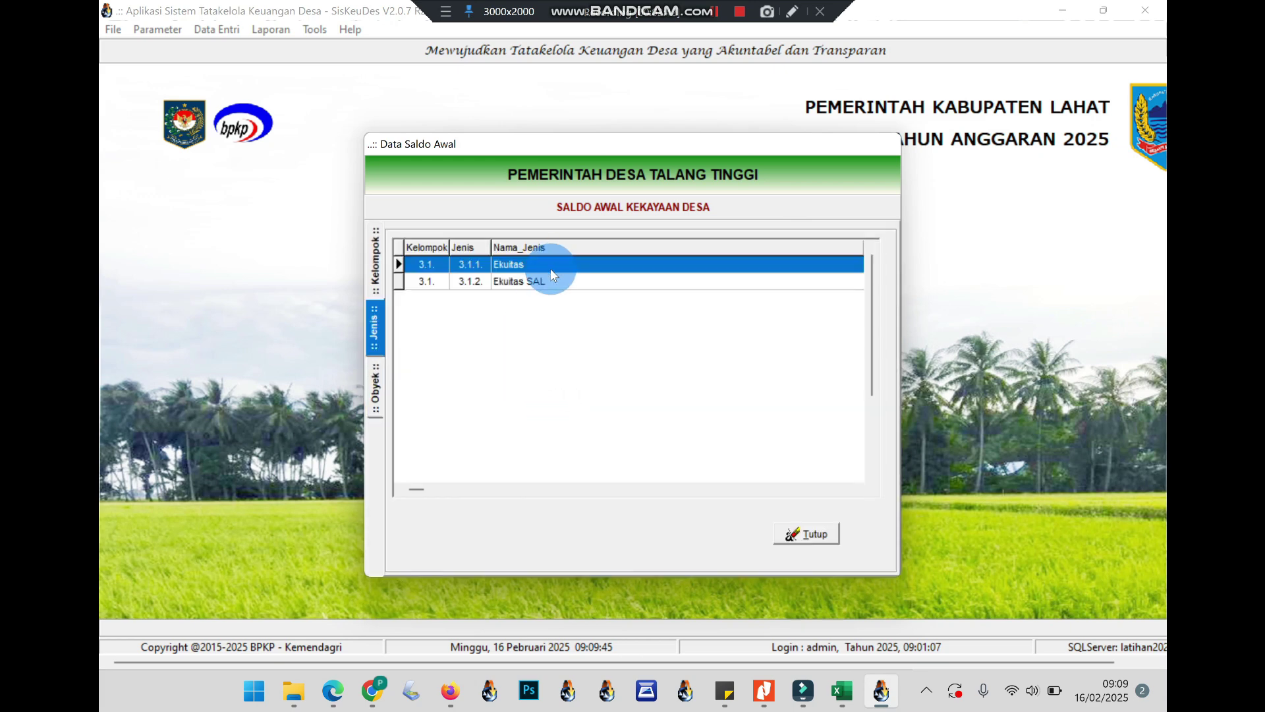
pyautogui.doubleClick(524, 281)
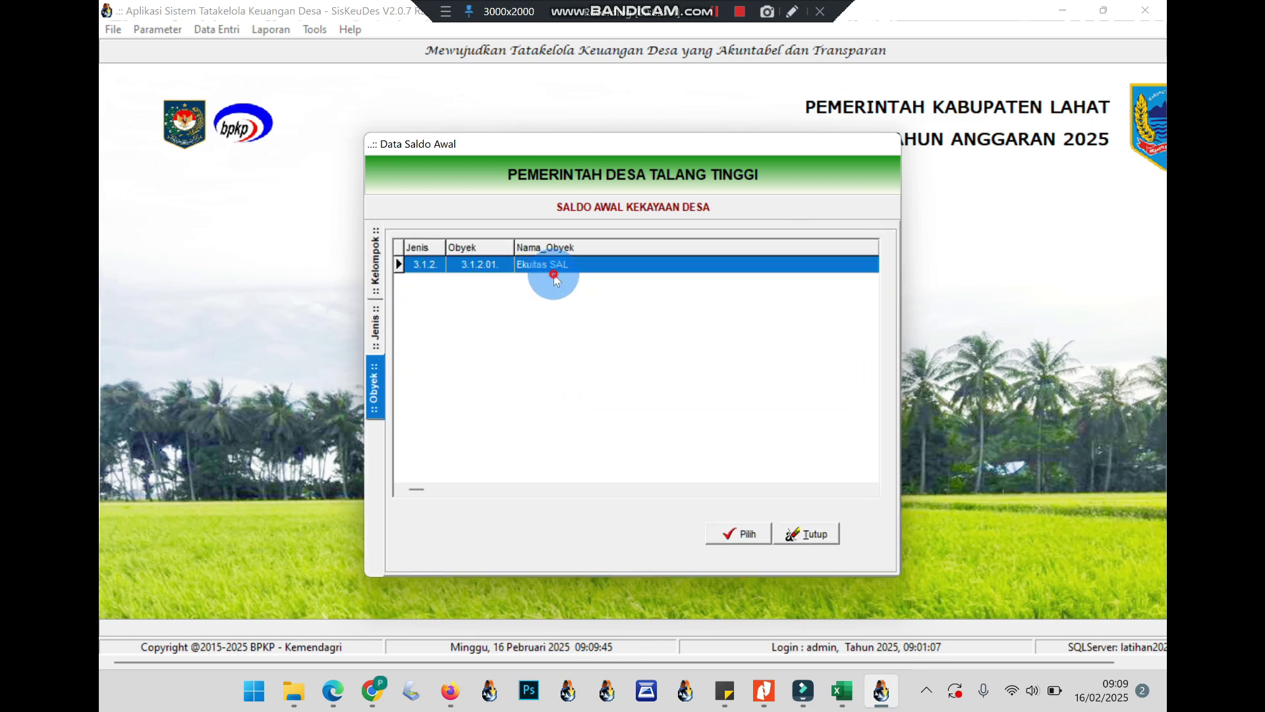
pyautogui.doubleClick(549, 265)
pyautogui.click(800, 479)
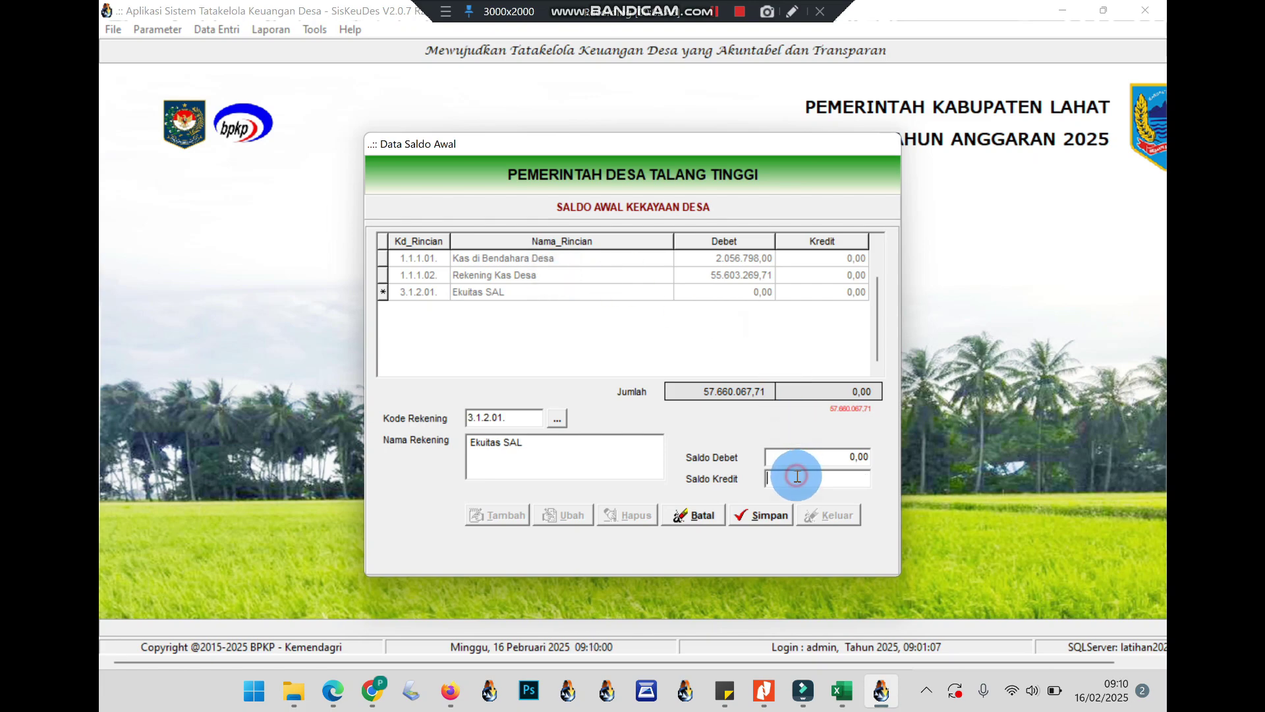
# Step: Switch to Excel and copy the SILPA 2024 value 56660067,71 from cell B22 of the reconciliation sheet
pyautogui.click(841, 691)
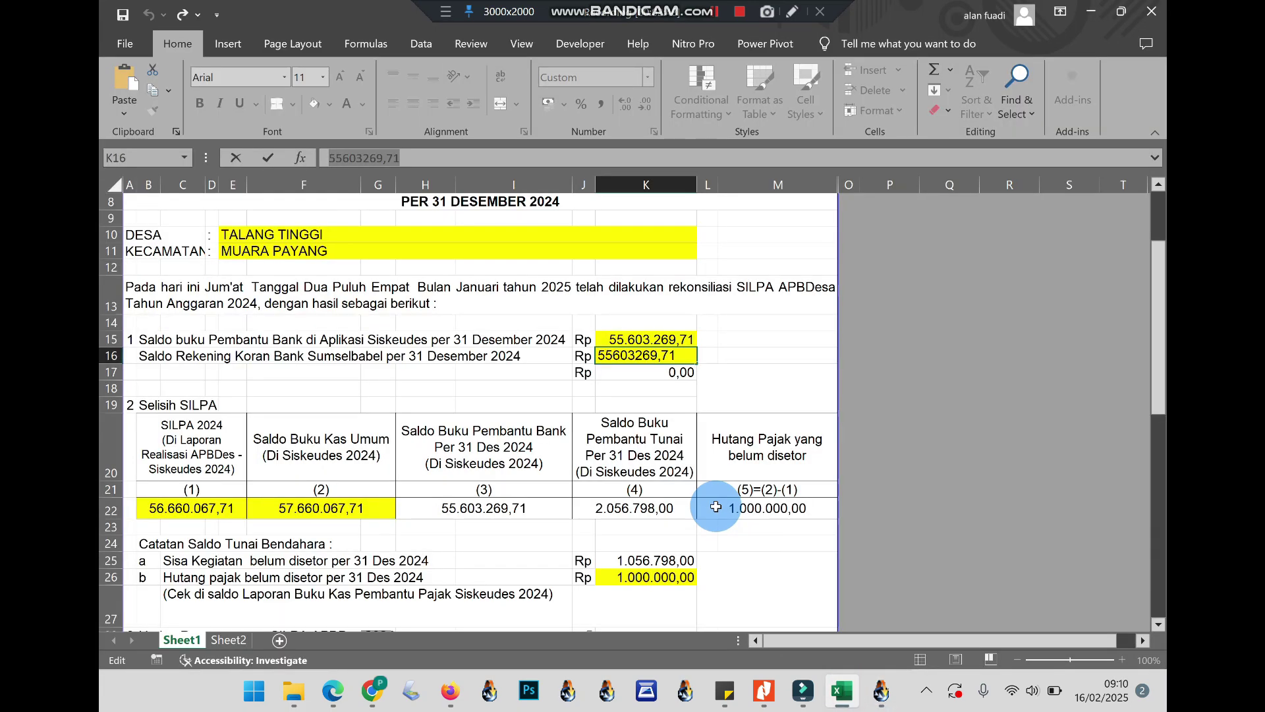
pyautogui.scroll(-1, 717, 506)
pyautogui.scroll(-2, 716, 506)
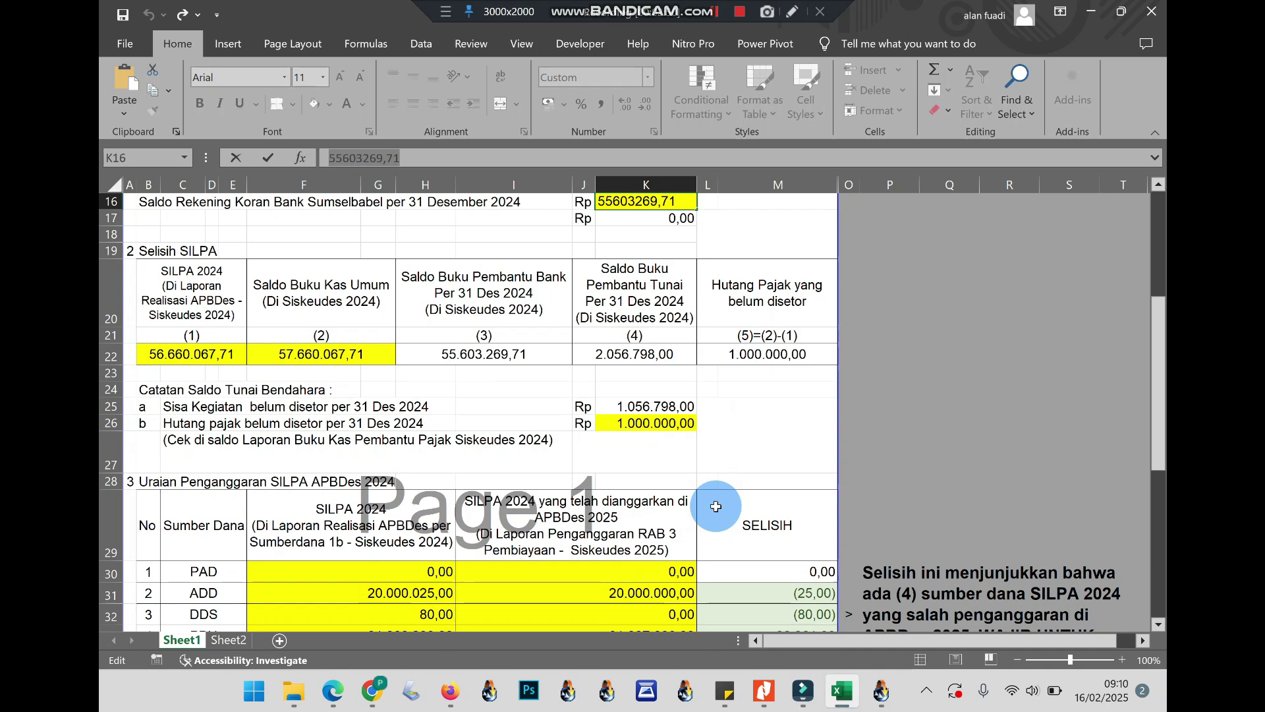
pyautogui.scroll(1, 717, 506)
pyautogui.scroll(1, 716, 506)
pyautogui.click(211, 393)
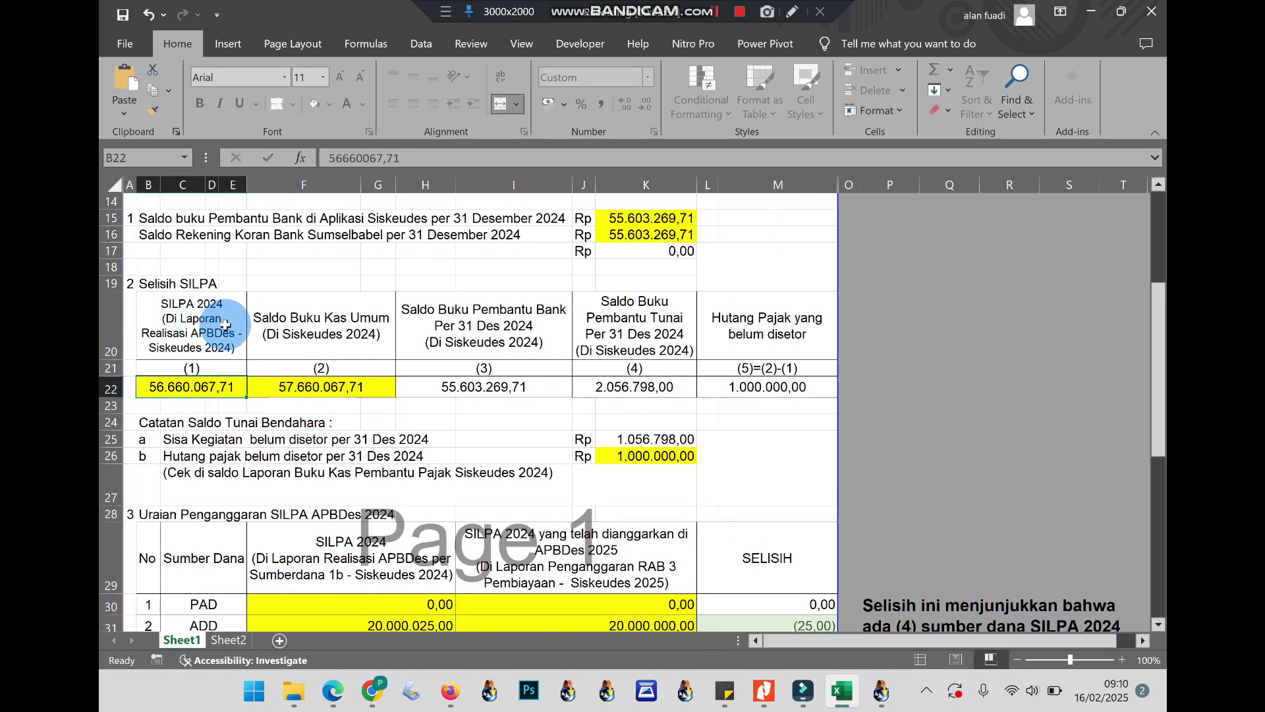
pyautogui.moveTo(495, 158); pyautogui.dragTo(245, 152)
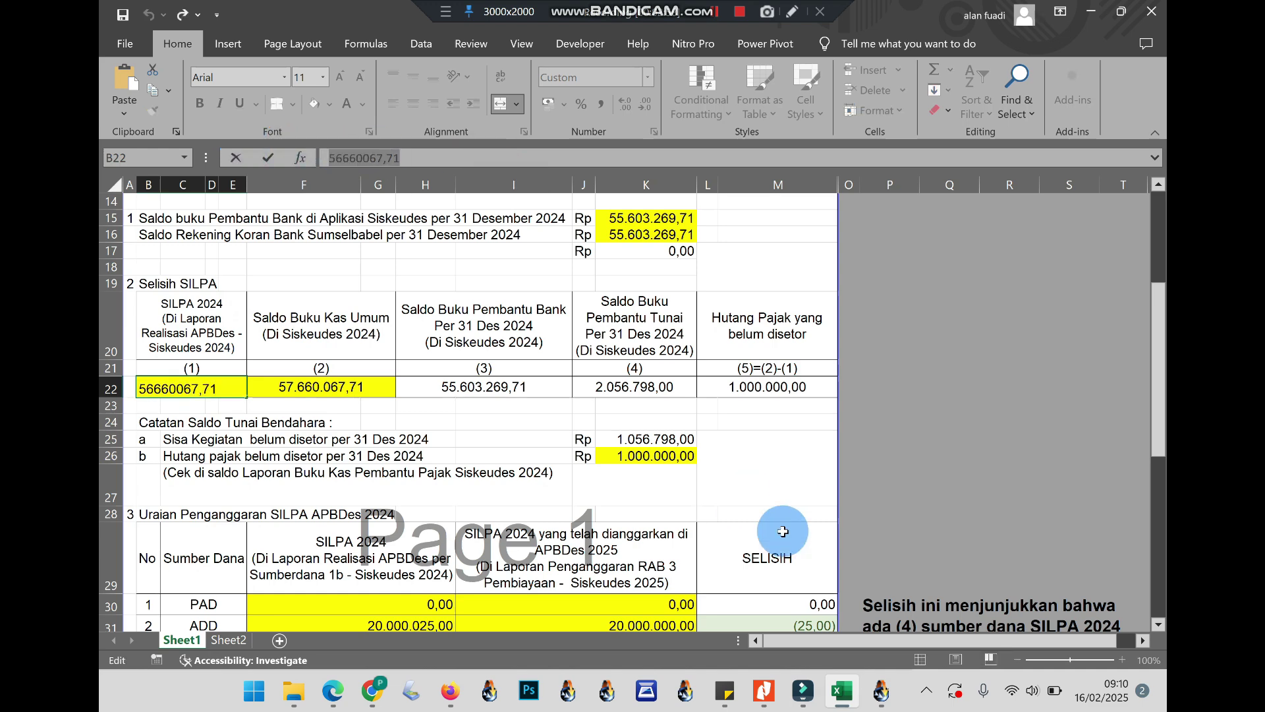
# Step: Return to Siskeudes, set the Ekuitas SAL credit balance to 56660067,71, and save the entry
pyautogui.click(882, 690)
pyautogui.click(802, 481)
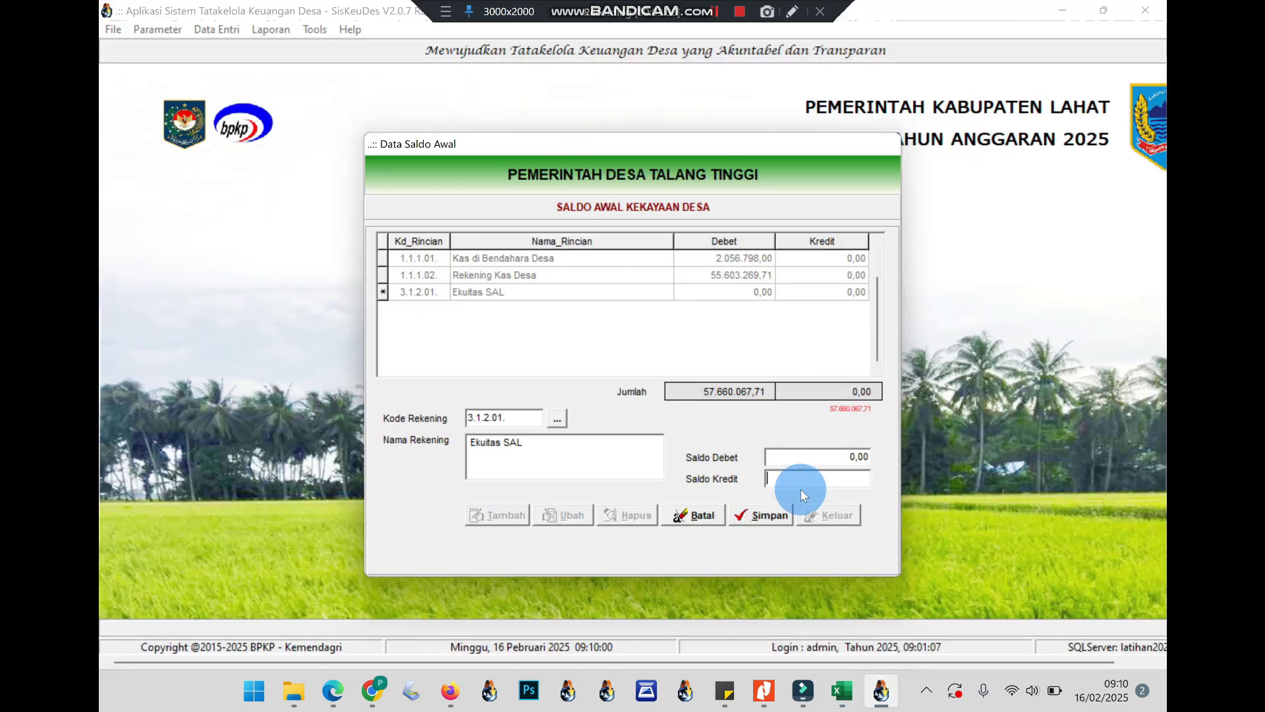
pyautogui.click(773, 514)
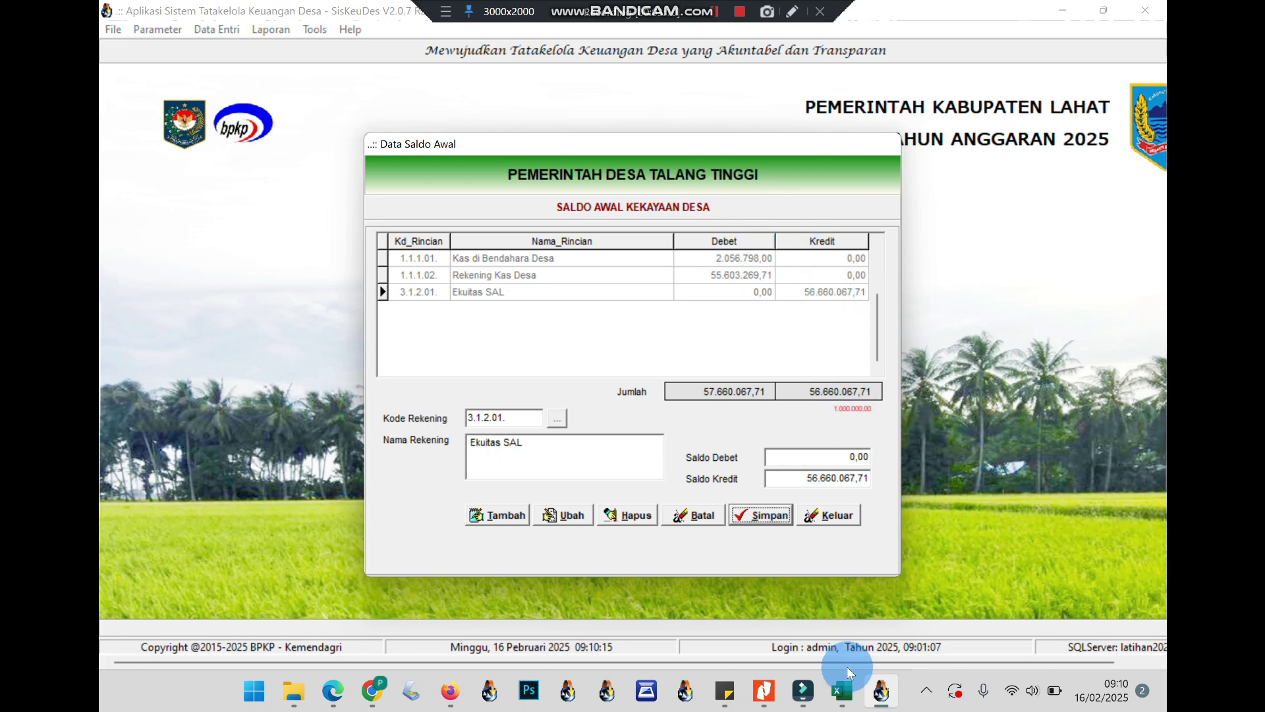
# Step: Switch to Excel and check the unpaid tax debt in cell K26 and its breakdown by tax type on Sheet2
pyautogui.click(842, 690)
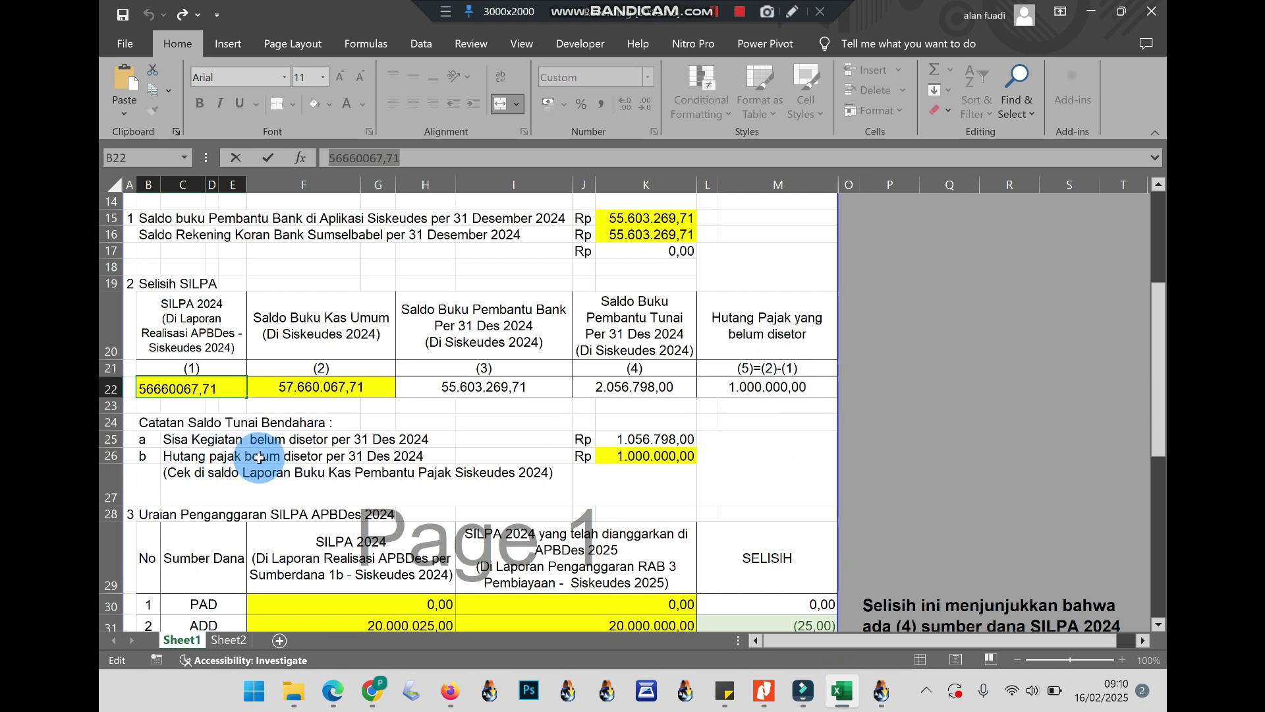
pyautogui.click(640, 452)
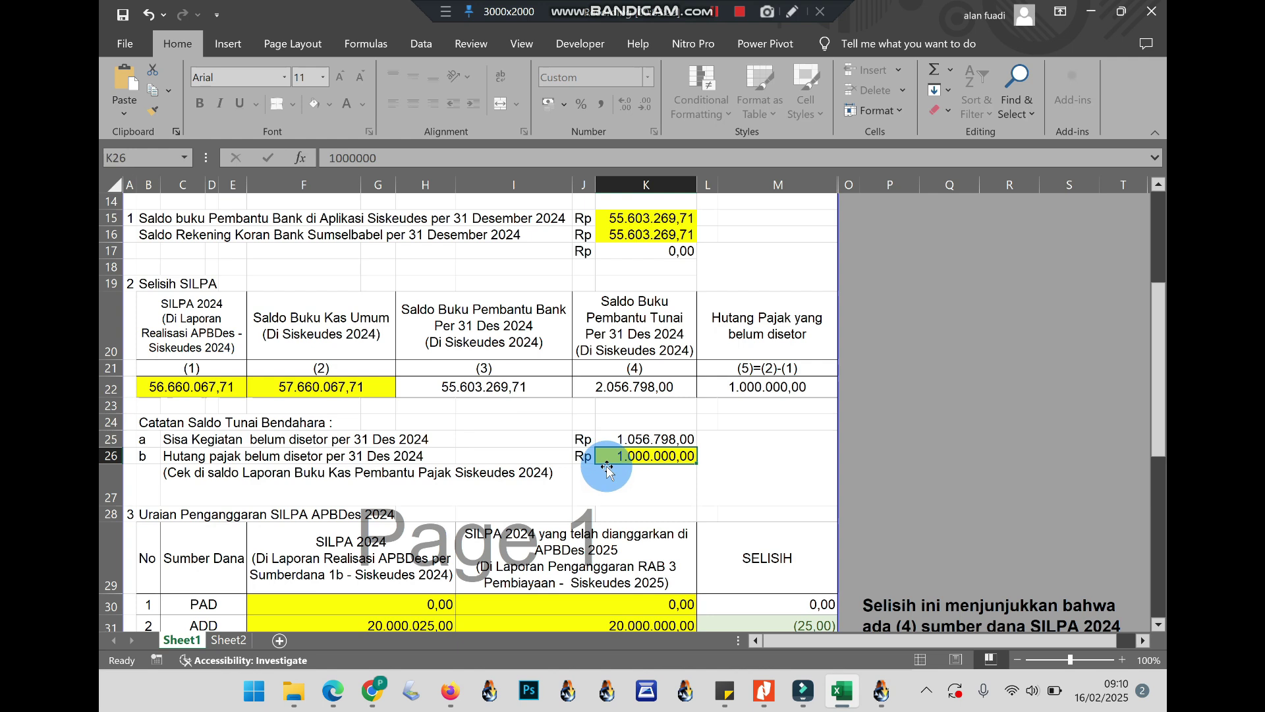
pyautogui.click(228, 640)
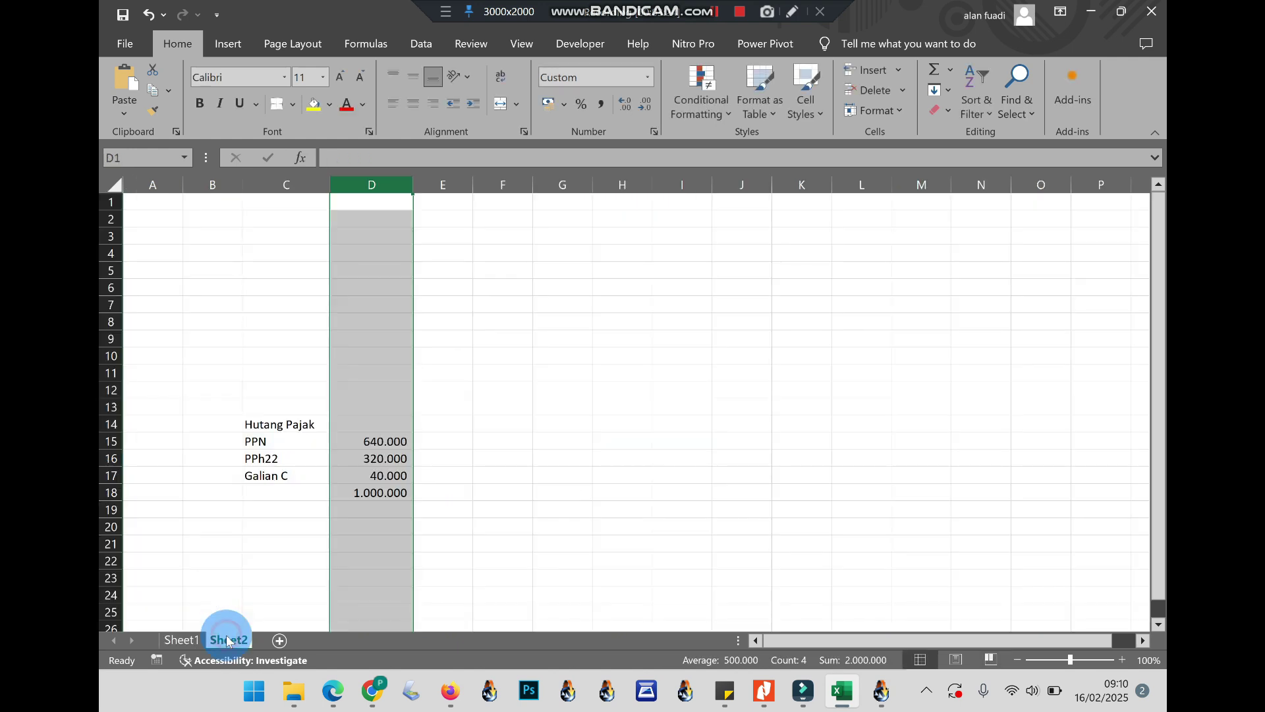
pyautogui.click(347, 511)
pyautogui.keyDown('ctrl'); pyautogui.scroll(6, 349, 512); pyautogui.keyUp('ctrl')
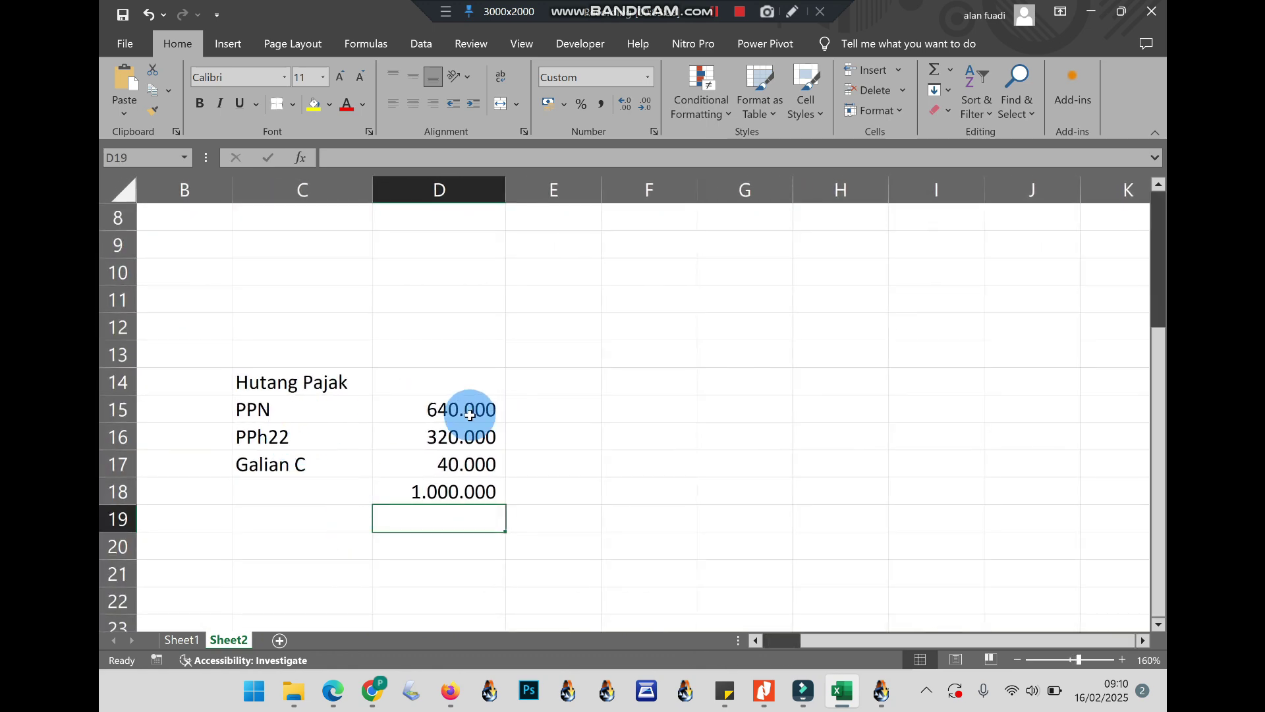
# Step: Return to Siskeudes and add an entry for account 2.1.3.01 Hutang Pajak Pertambahan Nilai under Kewajiban Jangka Pendek, Hutang Pajak
pyautogui.click(882, 689)
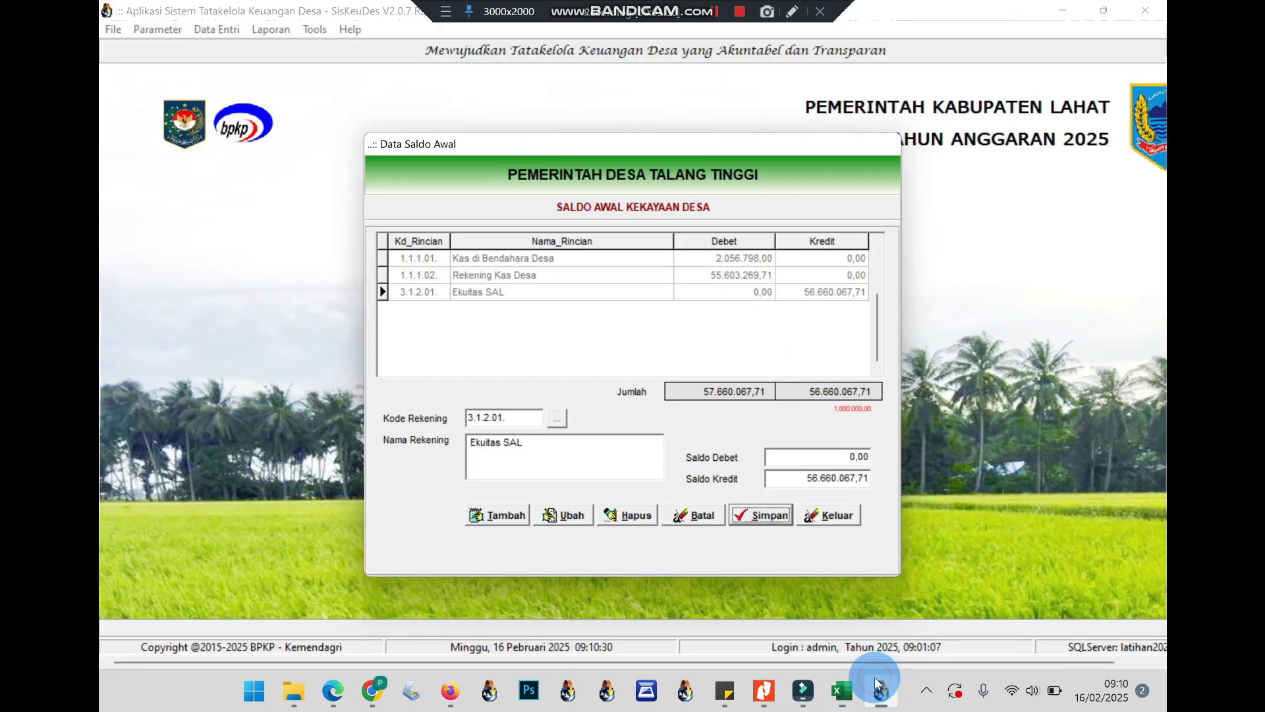
pyautogui.click(517, 513)
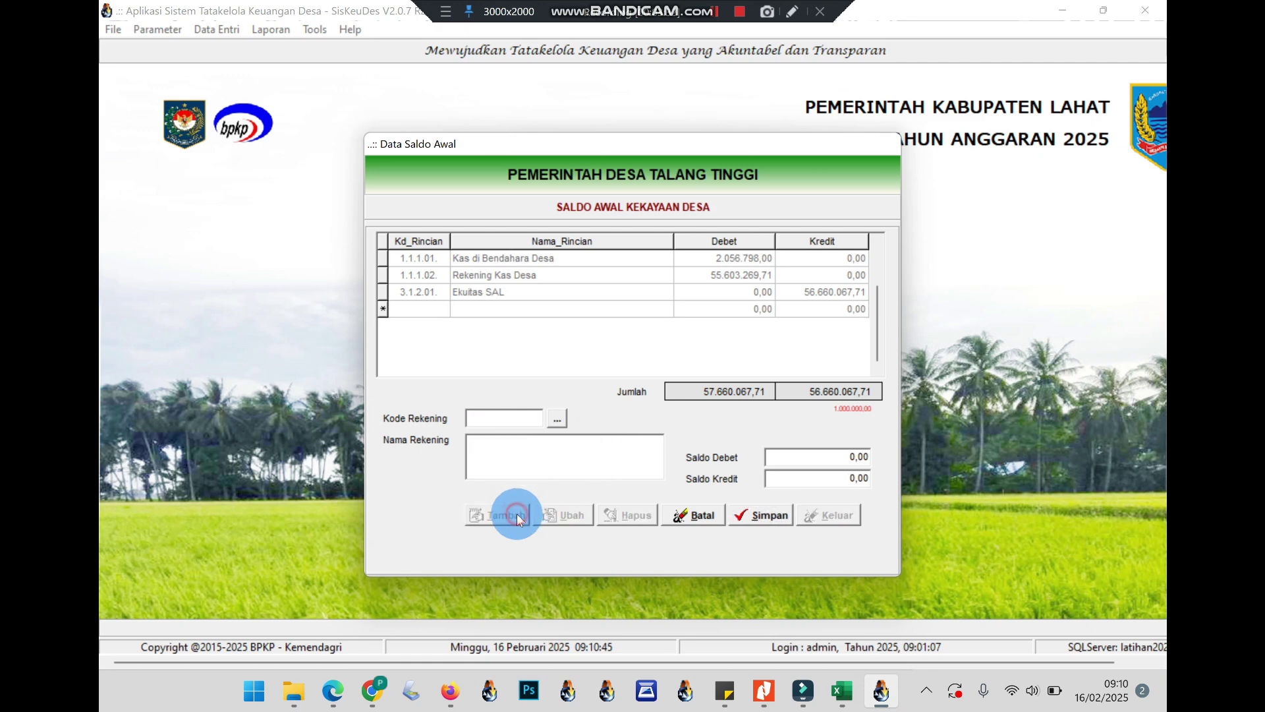
pyautogui.click(555, 418)
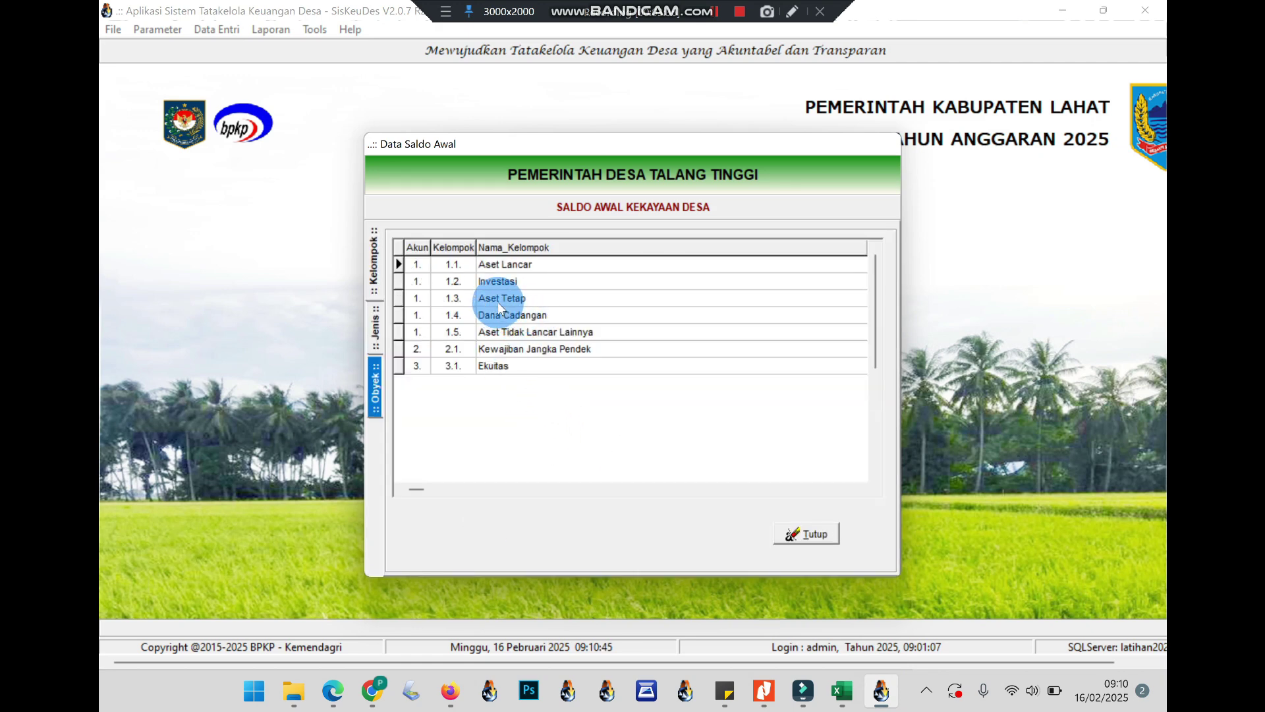
pyautogui.doubleClick(513, 348)
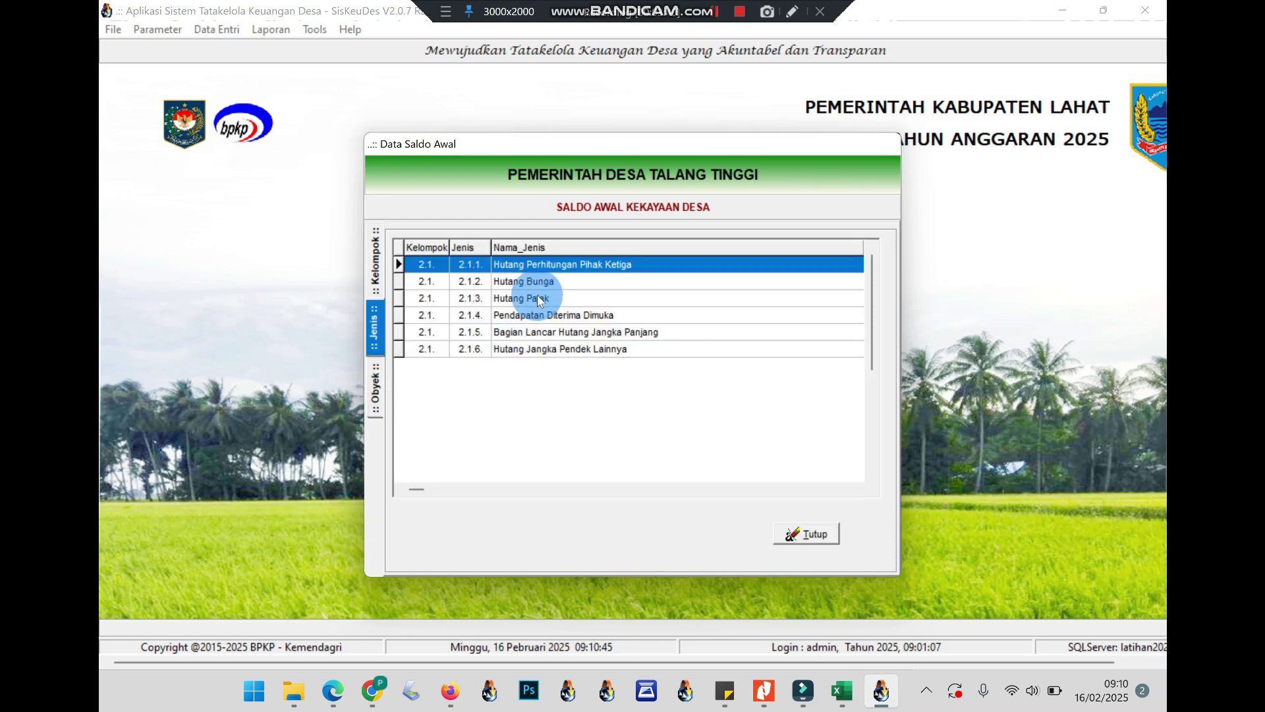
pyautogui.doubleClick(535, 298)
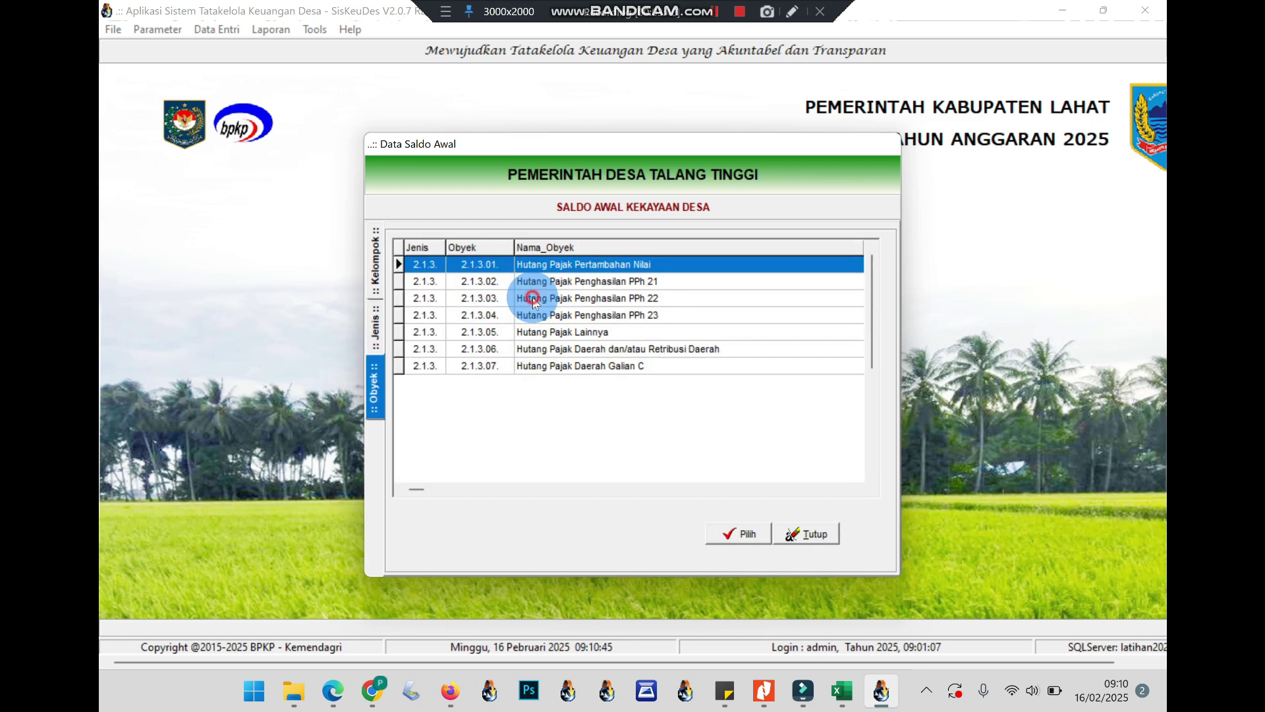
pyautogui.doubleClick(552, 265)
# Step: Set the Hutang Pajak Pertambahan Nilai credit balance to 640000 and save the entry
pyautogui.click(807, 480)
pyautogui.write('640000')
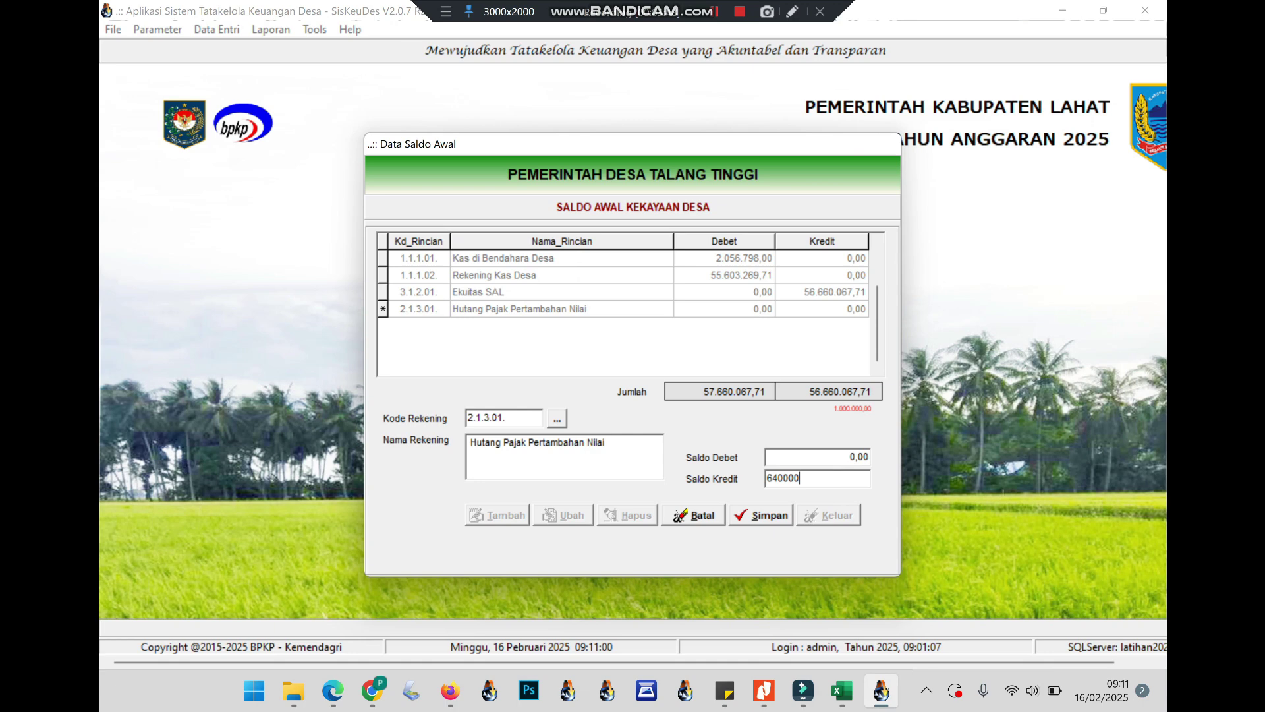
pyautogui.click(764, 515)
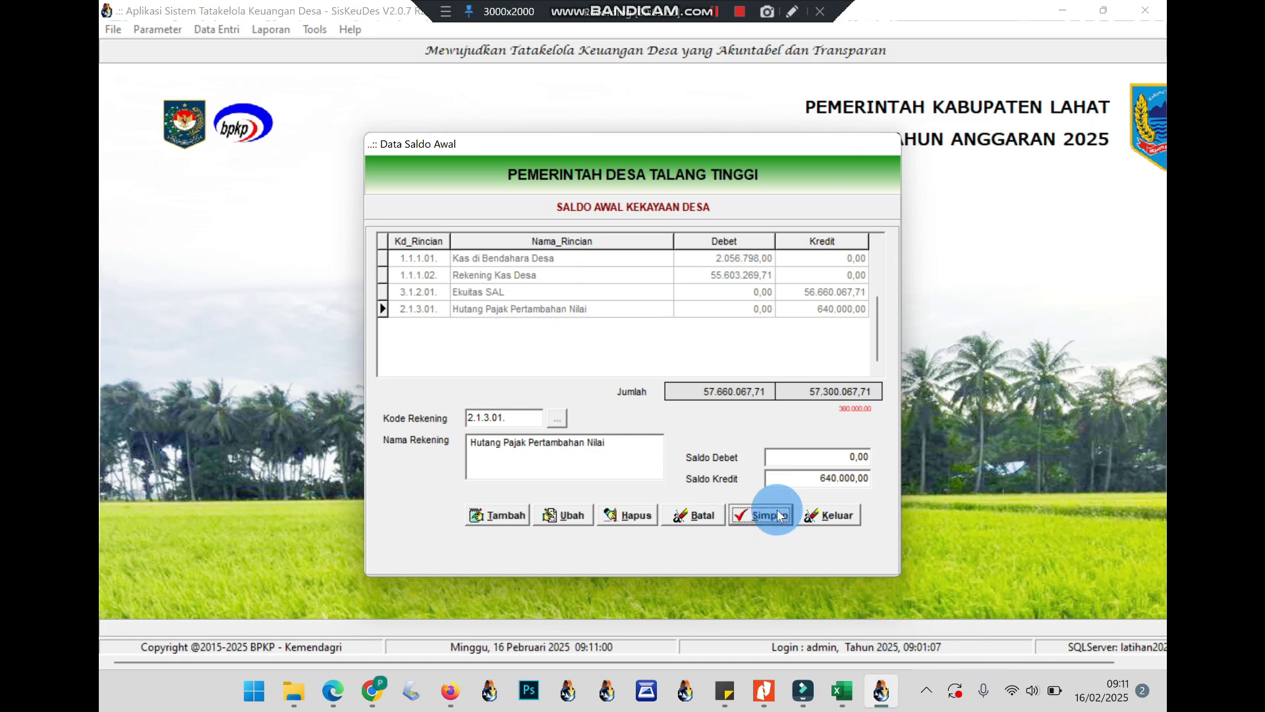
# Step: Add an entry for account 2.1.3.03 Hutang Pajak Penghasilan PPh 22 under Hutang Pajak, checking the tax breakdown in Excel
pyautogui.click(507, 515)
pyautogui.click(841, 691)
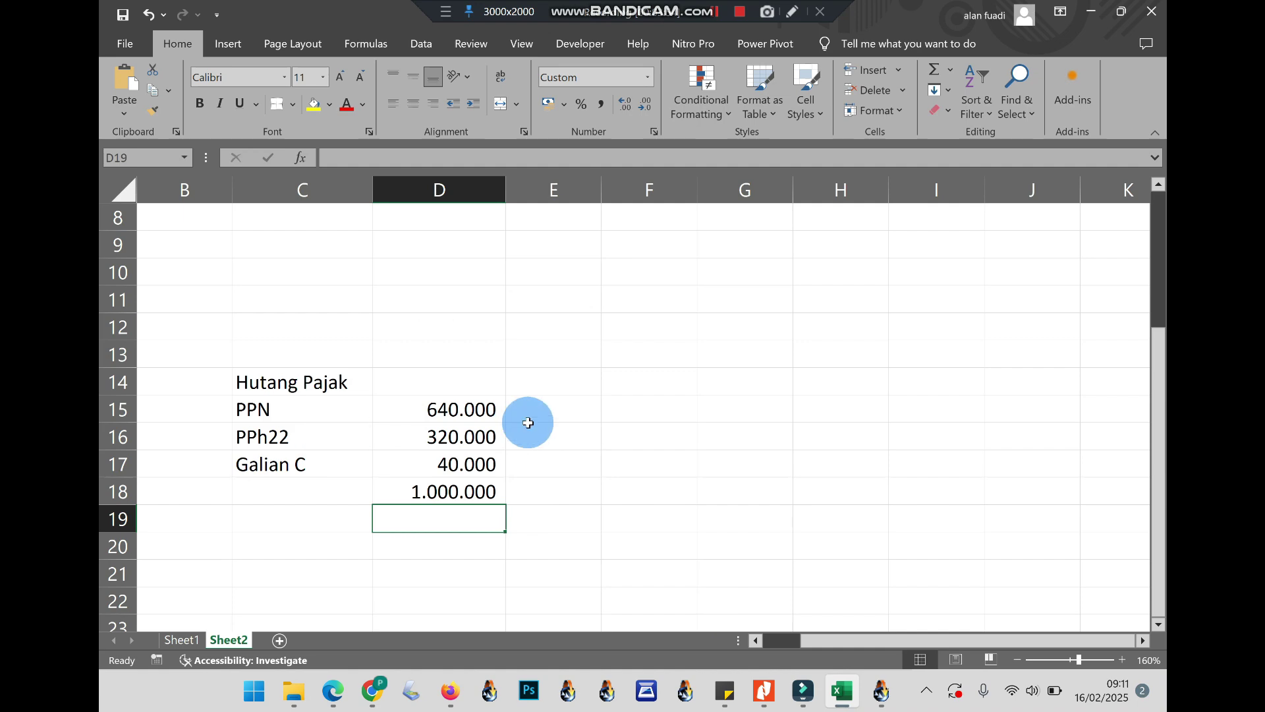
pyautogui.click(851, 692)
pyautogui.click(569, 362)
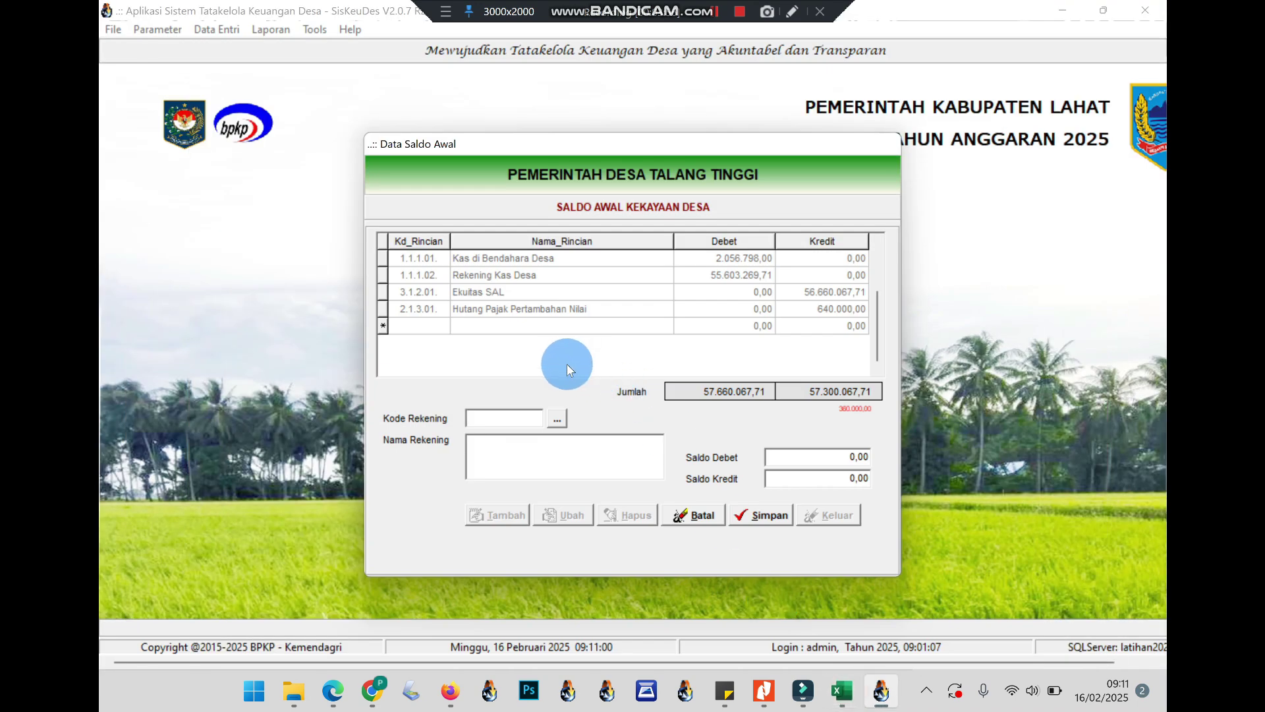
pyautogui.click(558, 419)
pyautogui.doubleClick(511, 353)
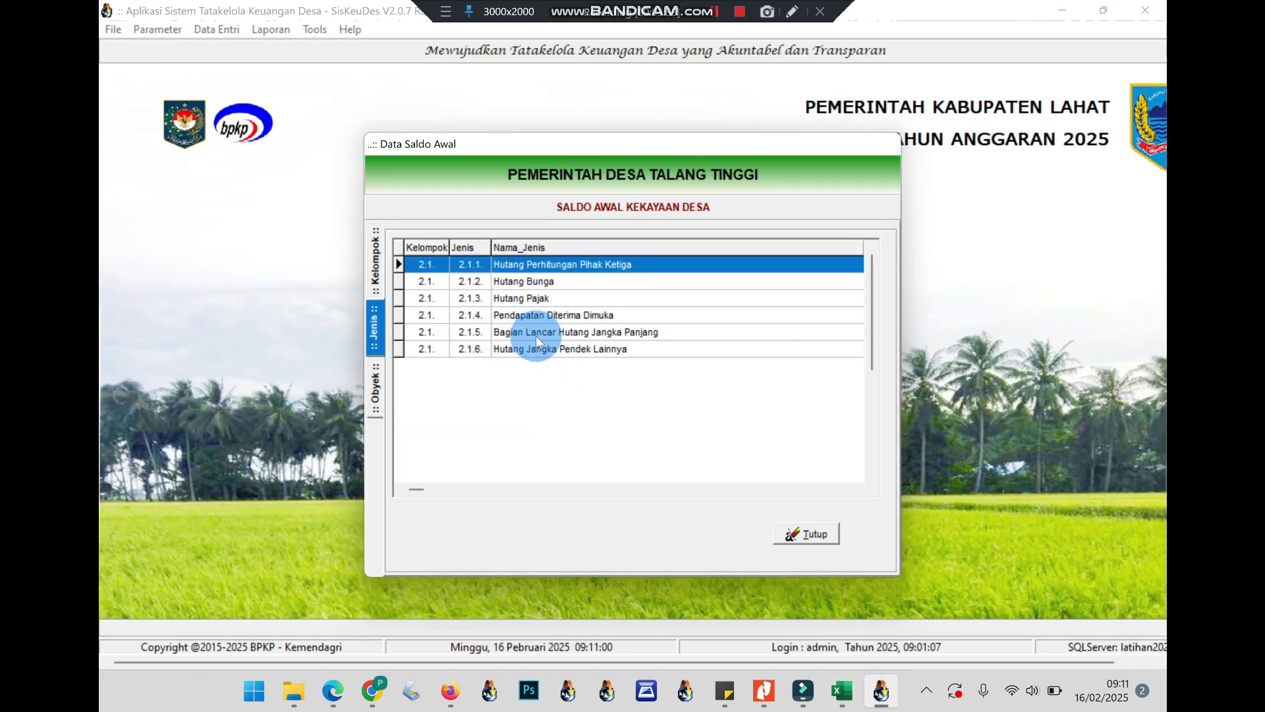
pyautogui.doubleClick(537, 298)
pyautogui.doubleClick(536, 299)
# Step: Set the Hutang Pajak Penghasilan PPh 22 credit balance to 320000 and save the entry
pyautogui.click(796, 476)
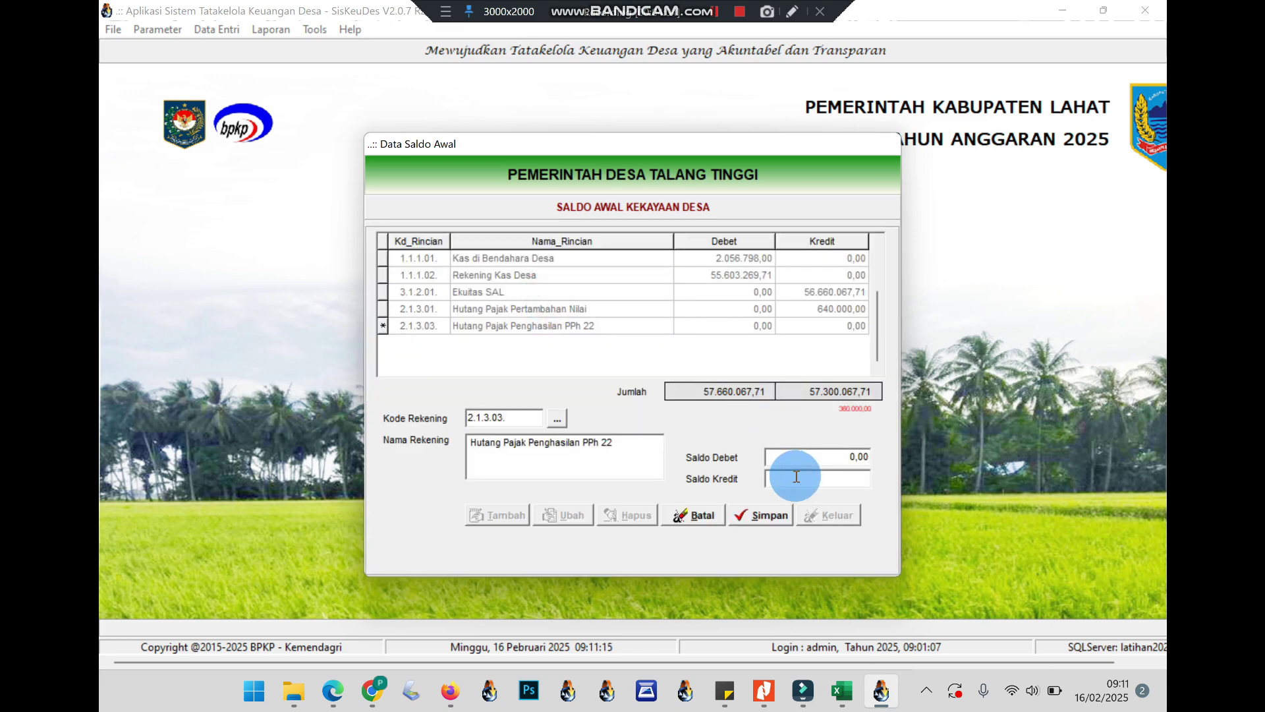
pyautogui.write('320.000')
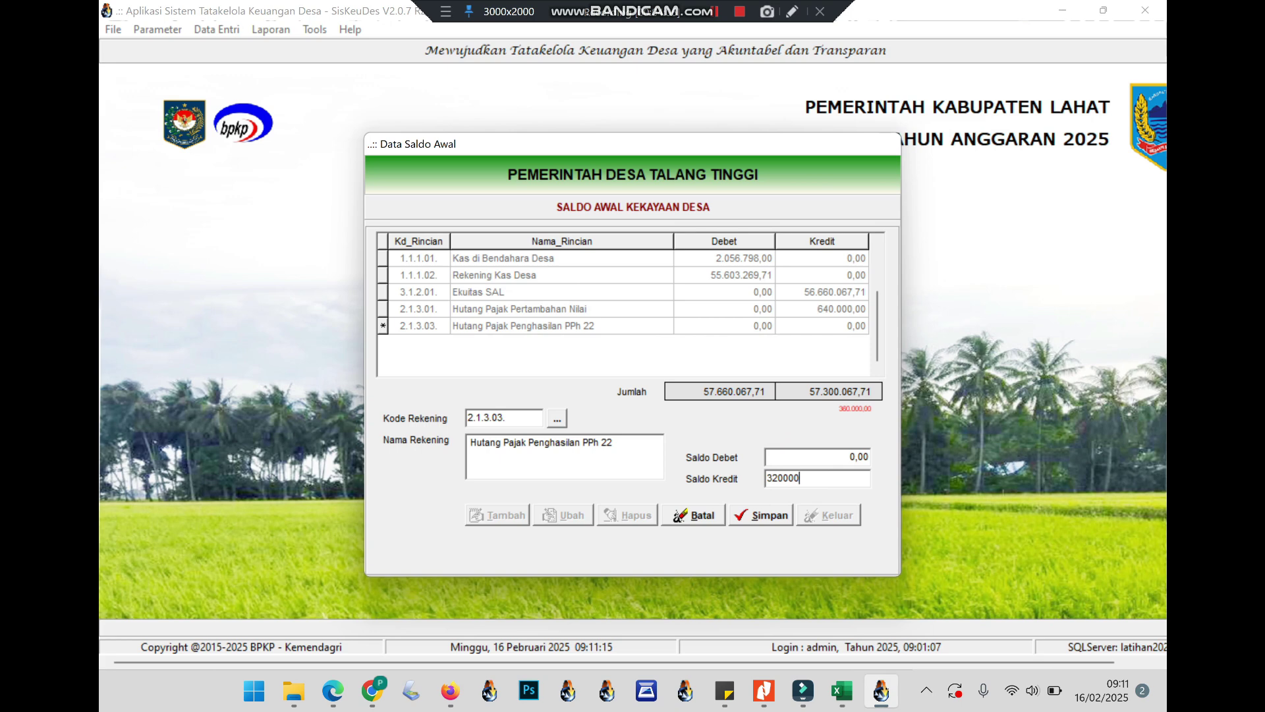
pyautogui.click(762, 515)
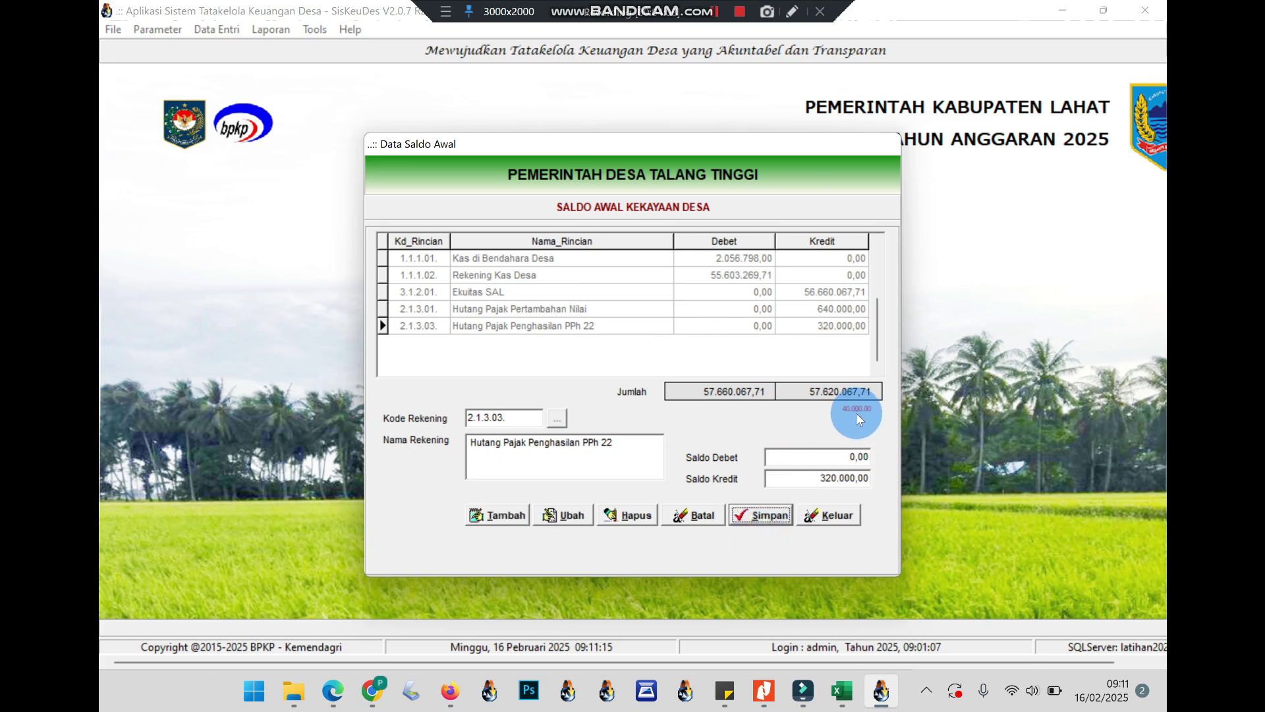
# Step: Add an opening balance entry for account 2.1.3.07 Hutang Pajak Daerah Galian C under Kewajiban Jangka Pendek, Hutang Pajak
pyautogui.click(497, 515)
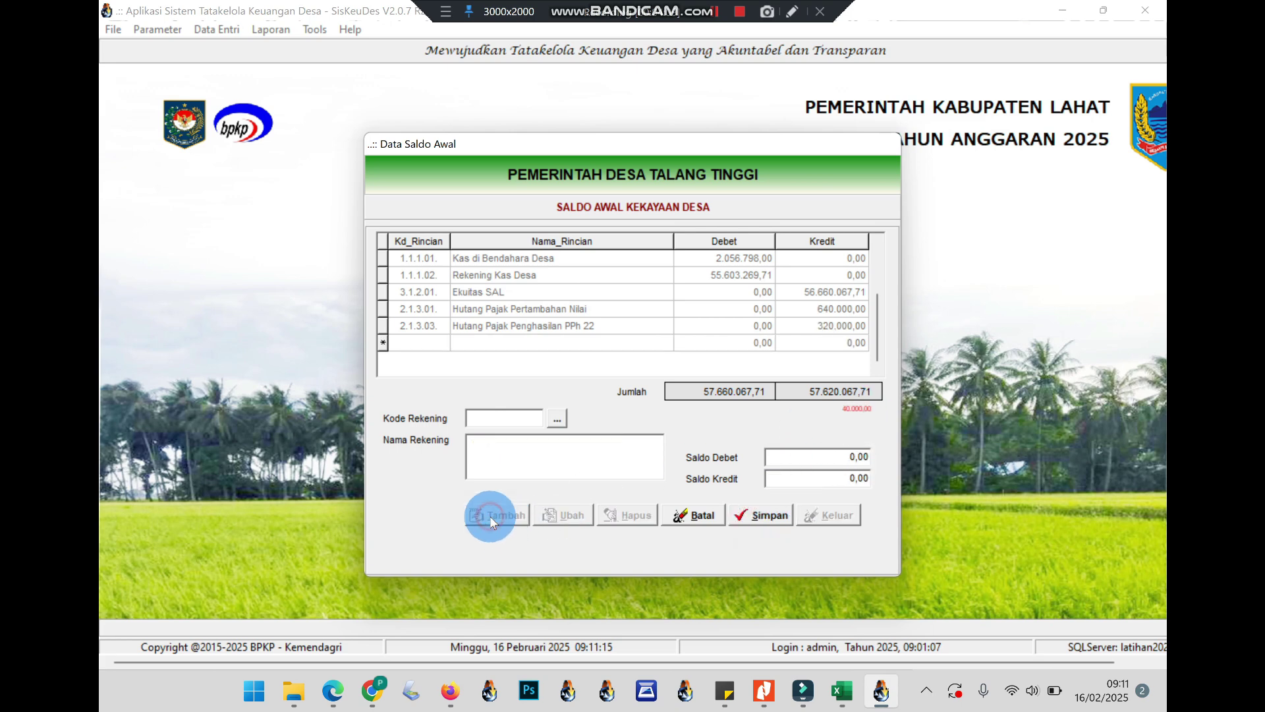
pyautogui.click(558, 417)
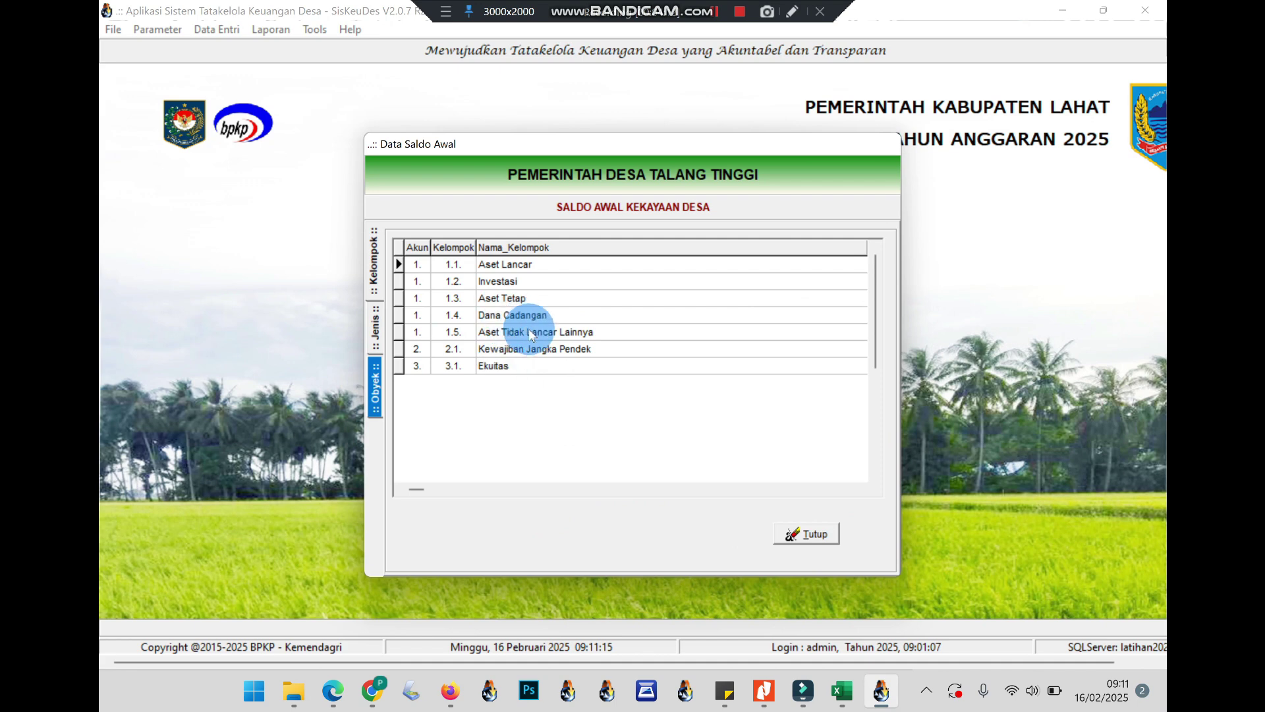
pyautogui.doubleClick(527, 349)
pyautogui.doubleClick(538, 300)
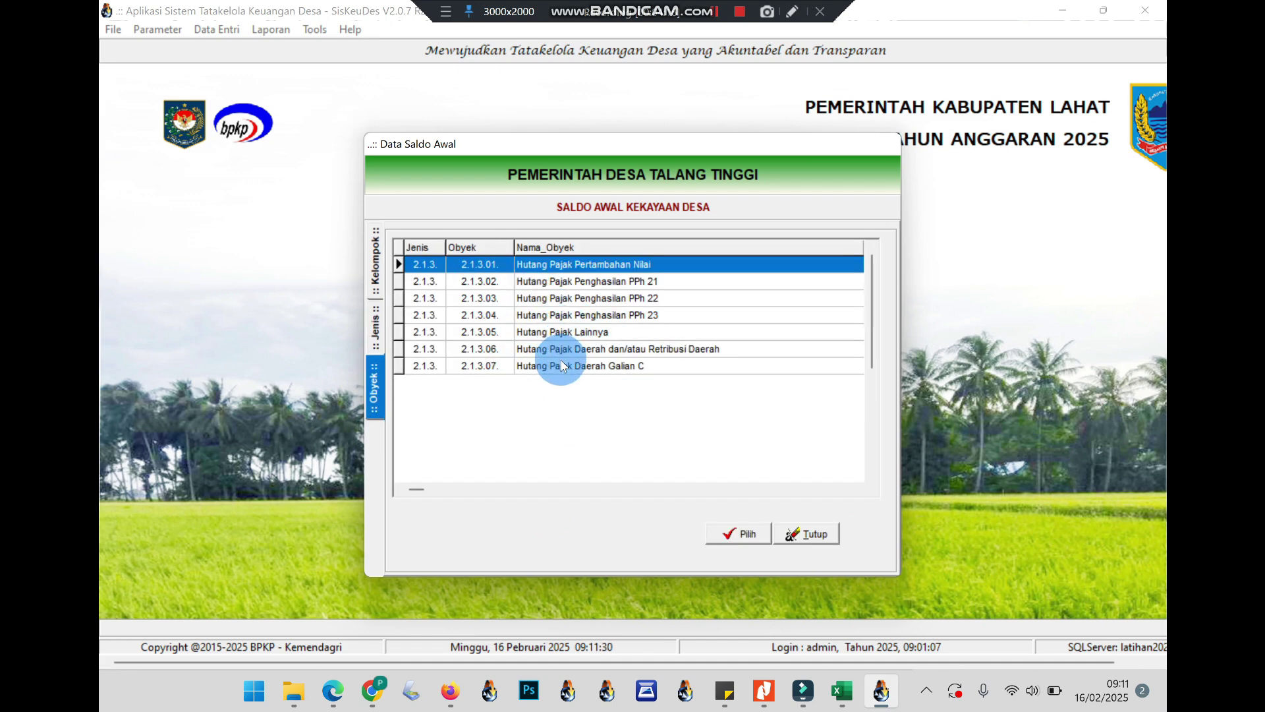
pyautogui.doubleClick(564, 365)
# Step: Save the Hutang Pajak Daerah Galian C entry with a credit balance of 40.000 and leave the opening balance entry form
pyautogui.click(796, 479)
pyautogui.write('40.000')
pyautogui.click(768, 514)
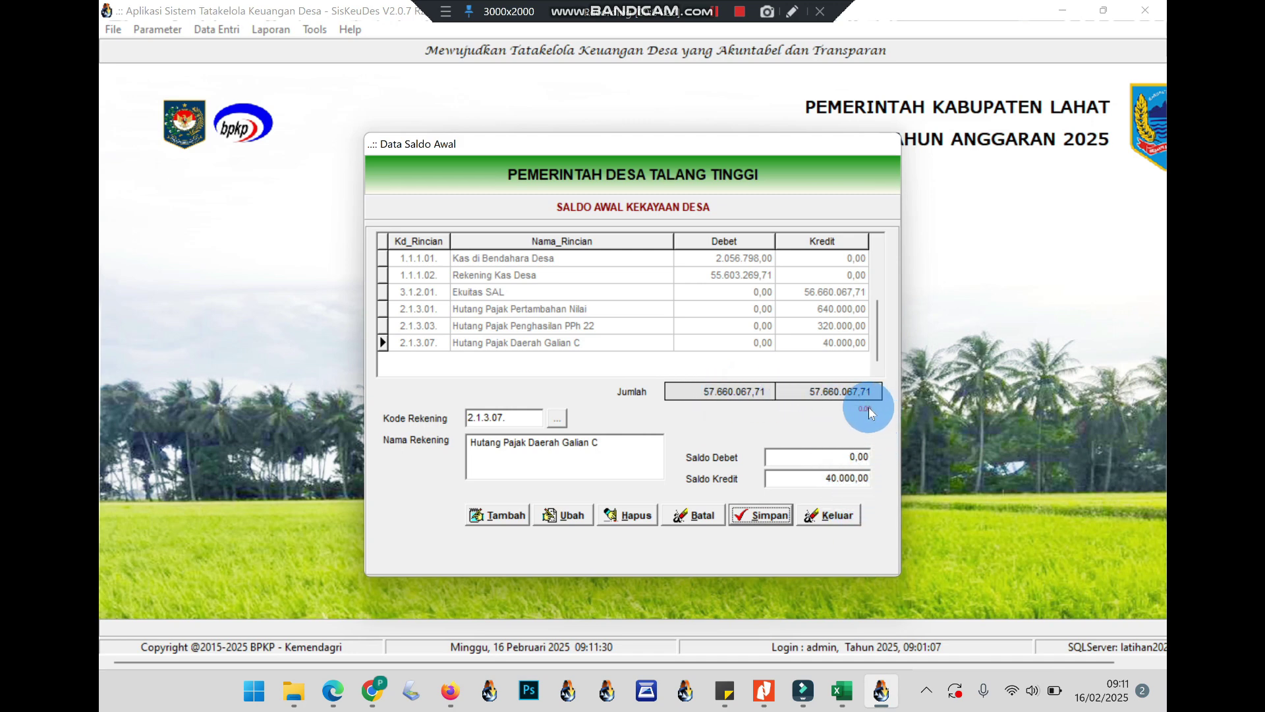
pyautogui.click(829, 517)
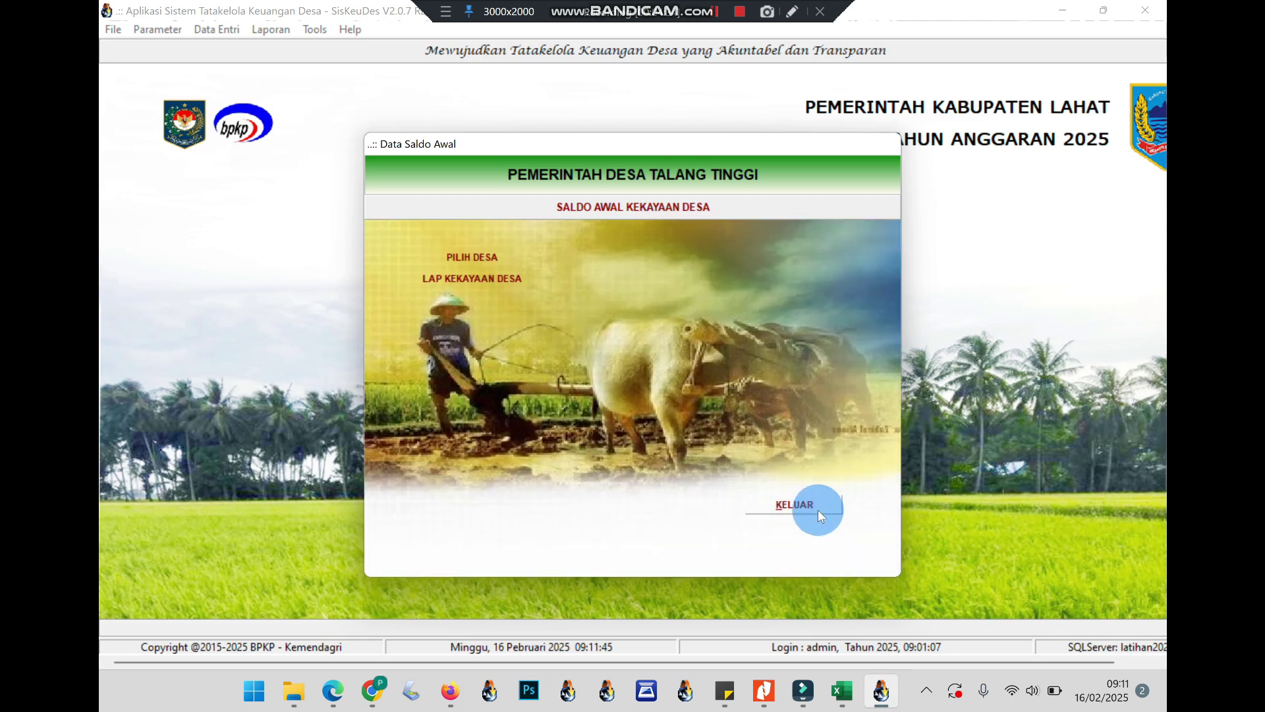
# Step: Leave the opening balance window, check the task list note, and open Penerimaan Desa for Desa Talang Tinggi in kecamatan 28
pyautogui.click(817, 510)
pyautogui.click(731, 676)
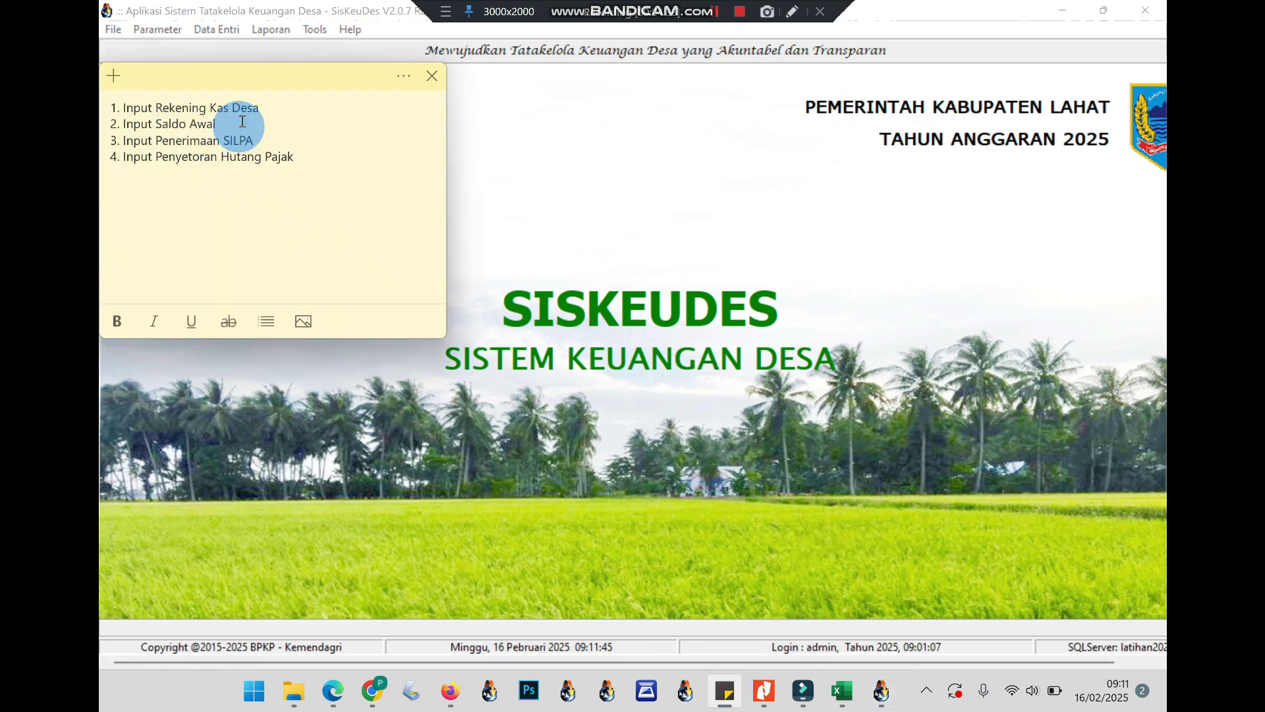
pyautogui.click(224, 30)
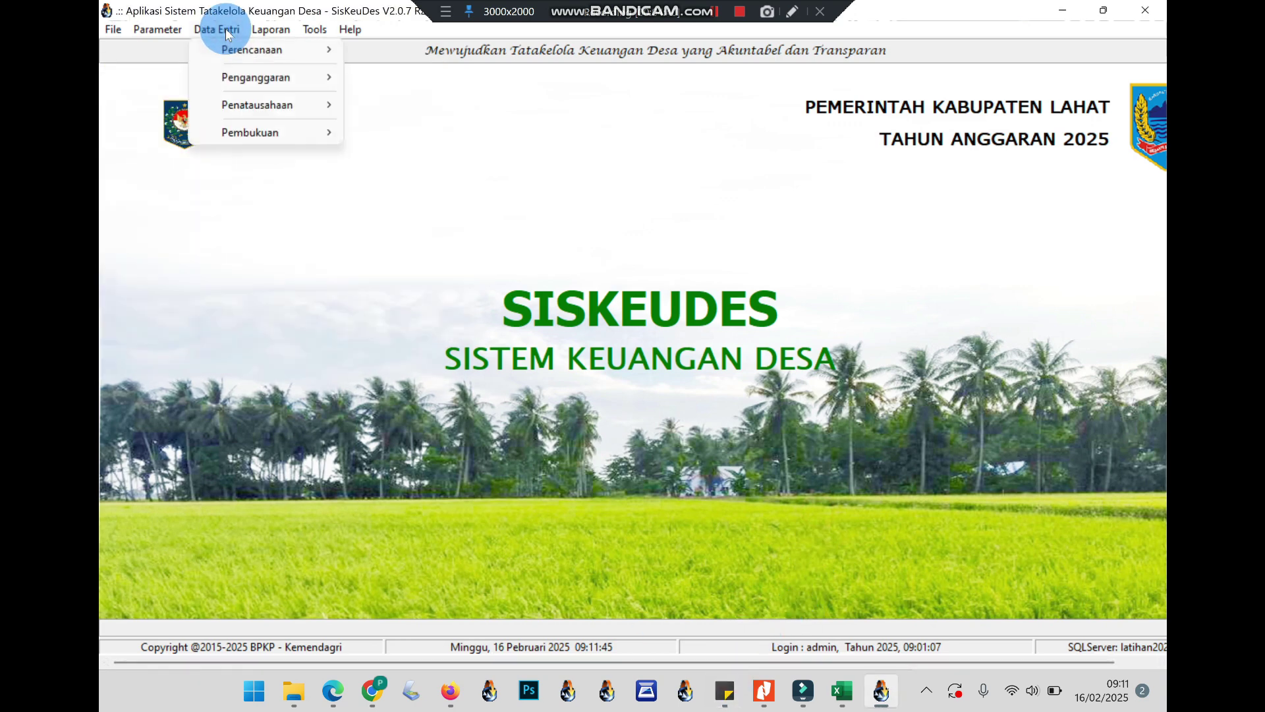
pyautogui.click(311, 105)
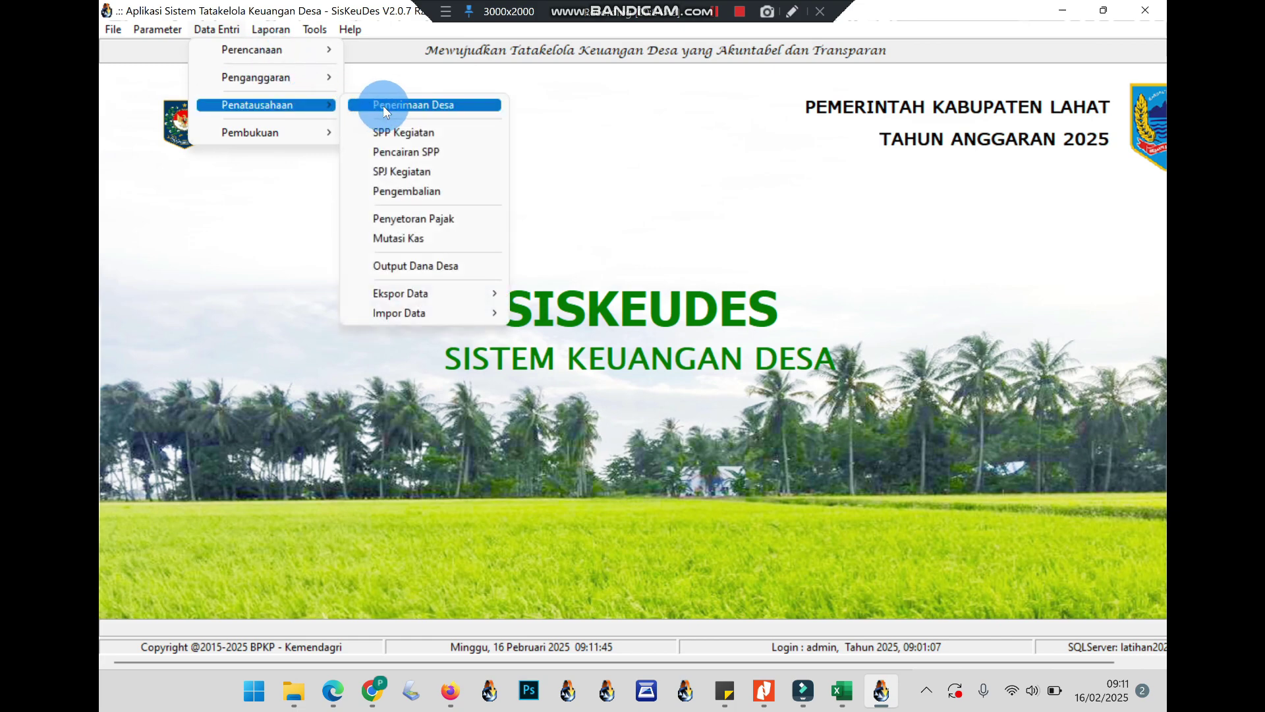
pyautogui.click(382, 105)
pyautogui.click(409, 201)
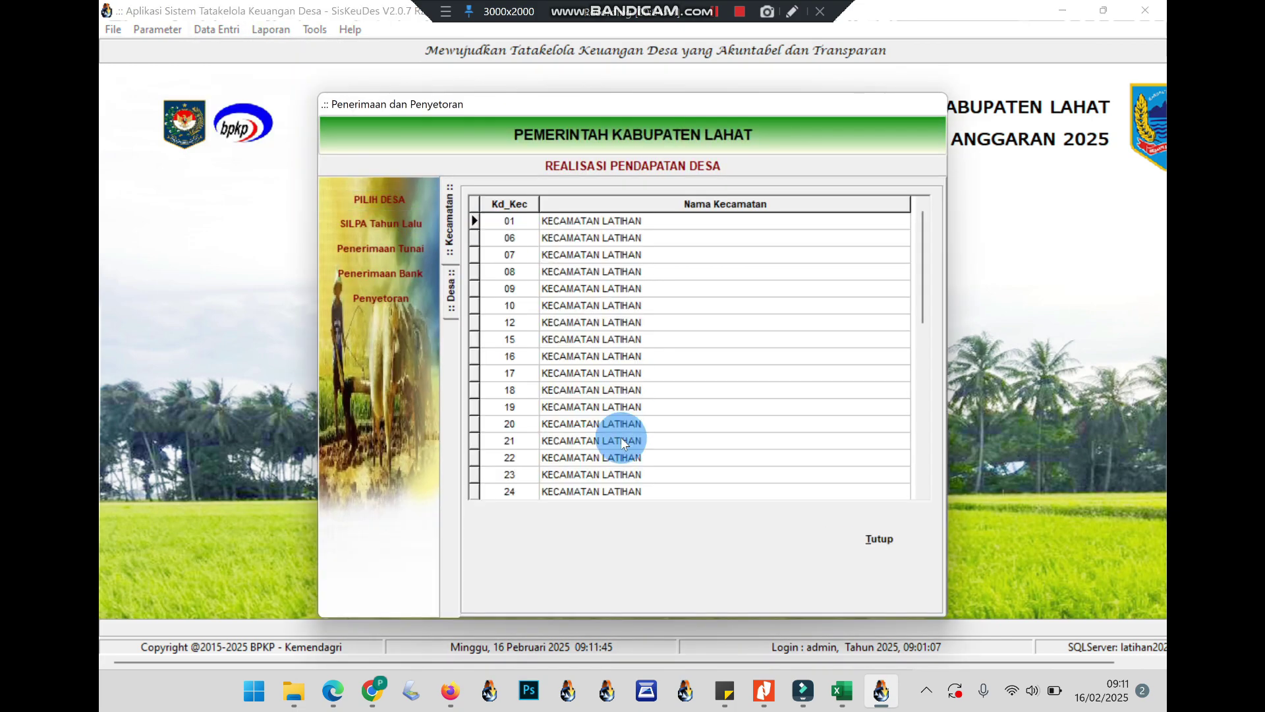
pyautogui.click(592, 491)
pyautogui.doubleClick(549, 440)
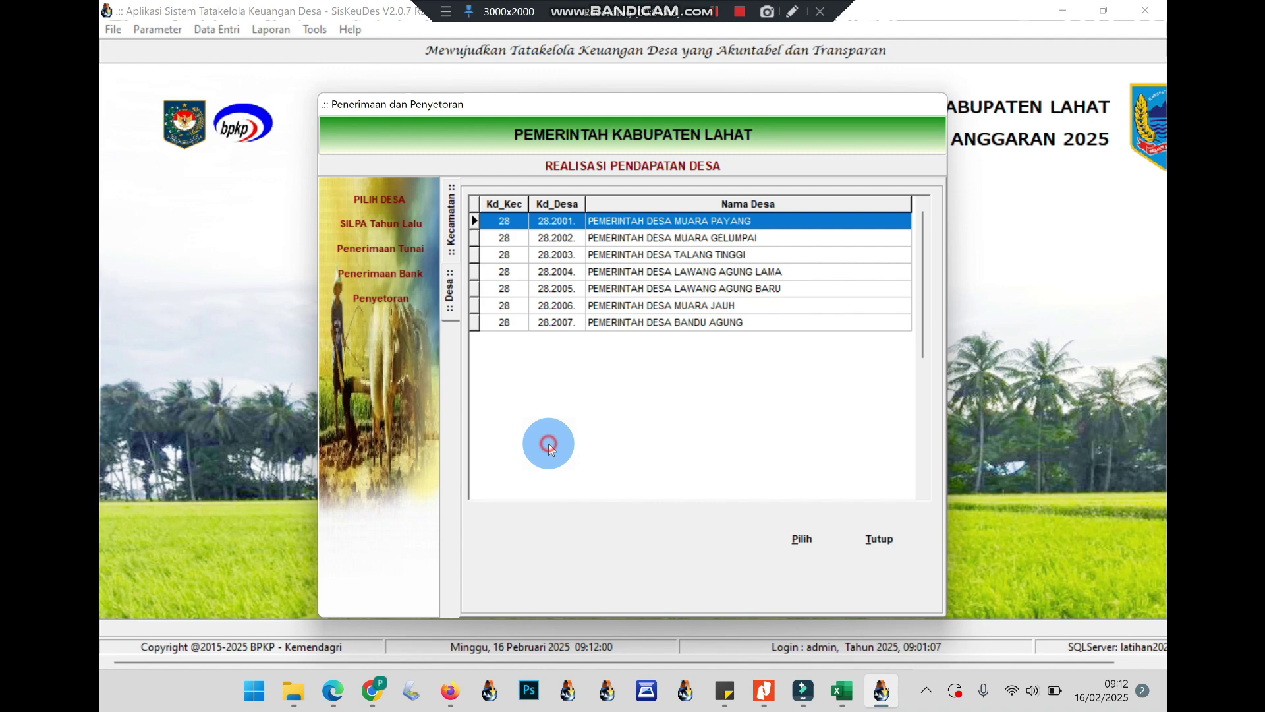
pyautogui.doubleClick(640, 255)
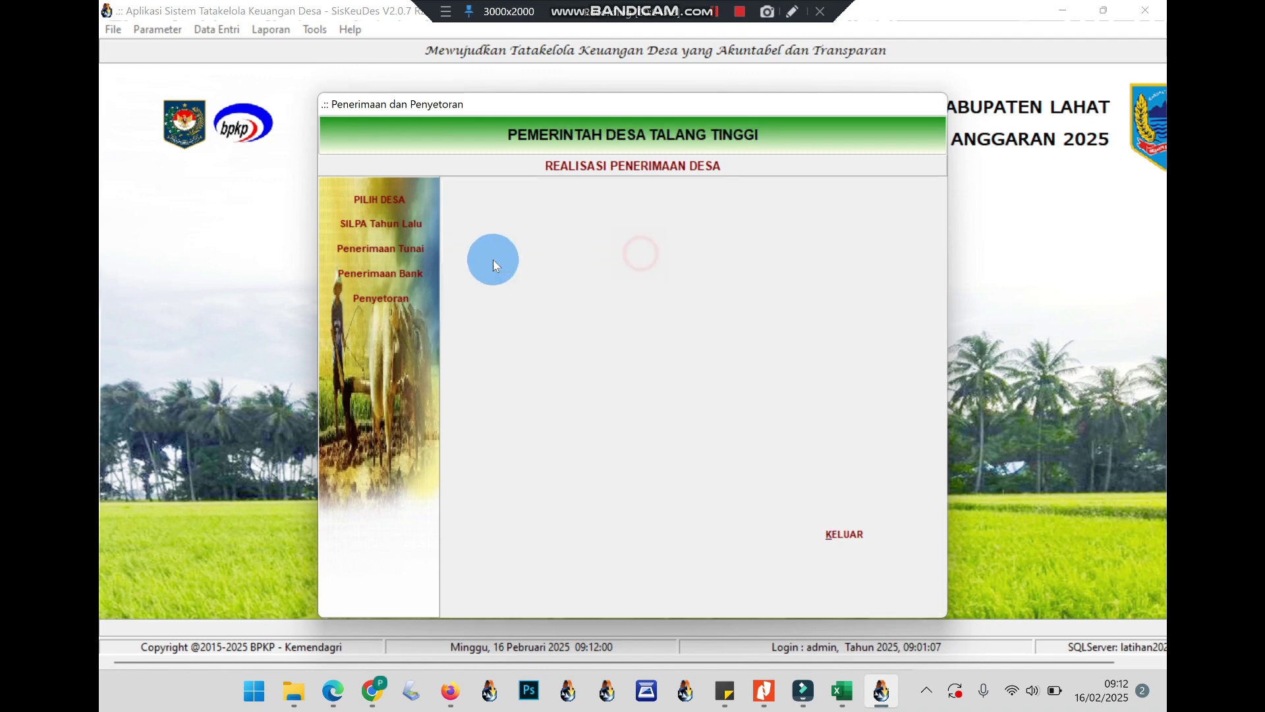
# Step: Start a new SILPA Tahun Lalu record dated 01/01/2025 with the description "Penerimaan SILPA"
pyautogui.click(396, 224)
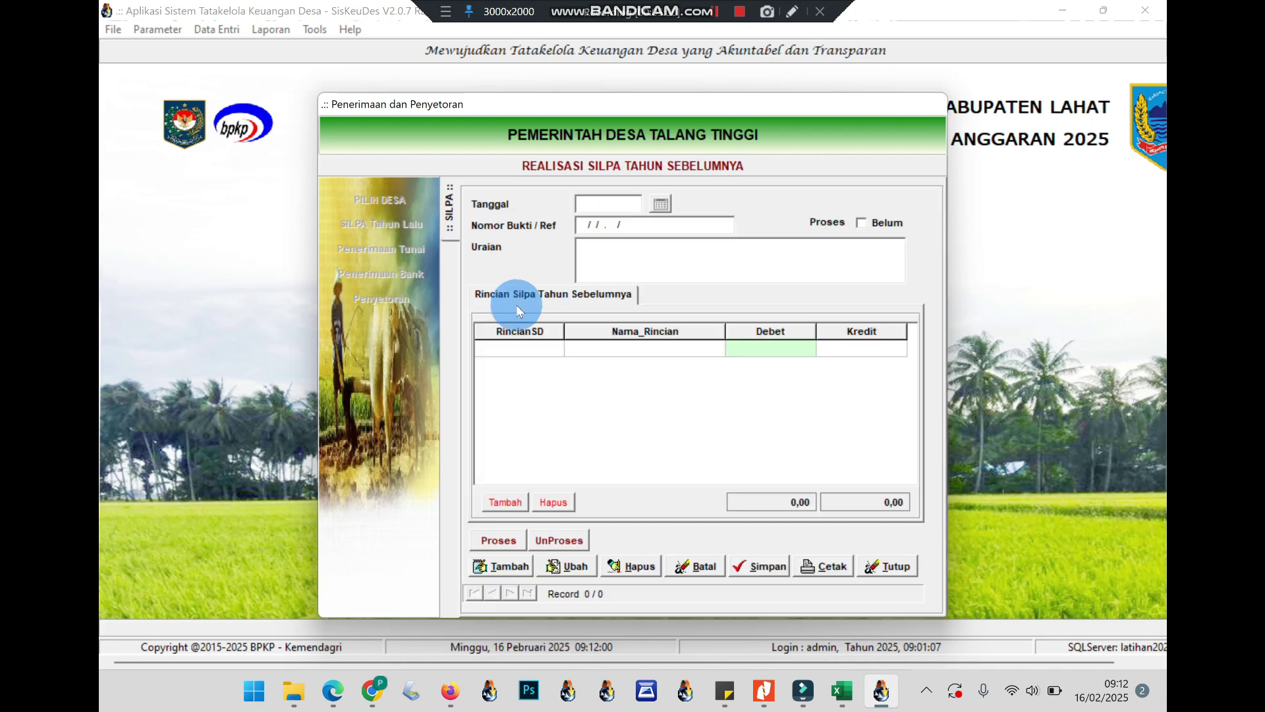
pyautogui.click(504, 567)
pyautogui.click(589, 205)
pyautogui.write('01/01/202')
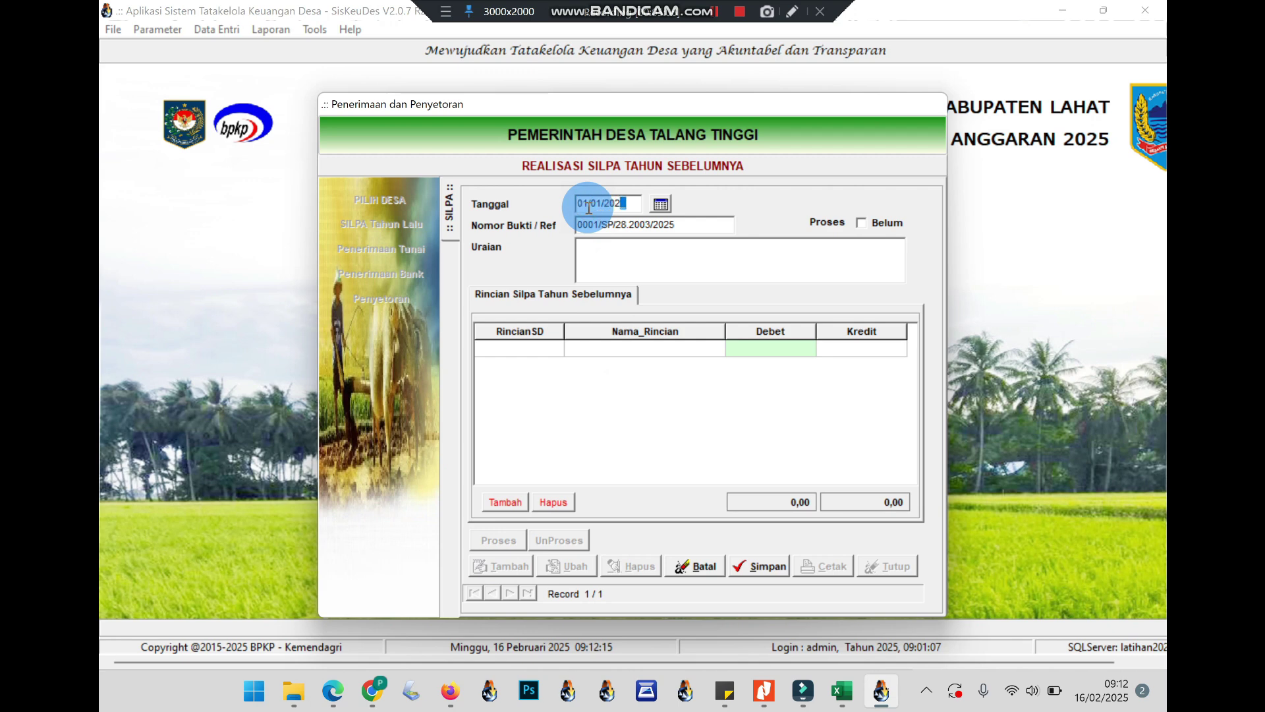
pyautogui.write('5')
pyautogui.click(638, 257)
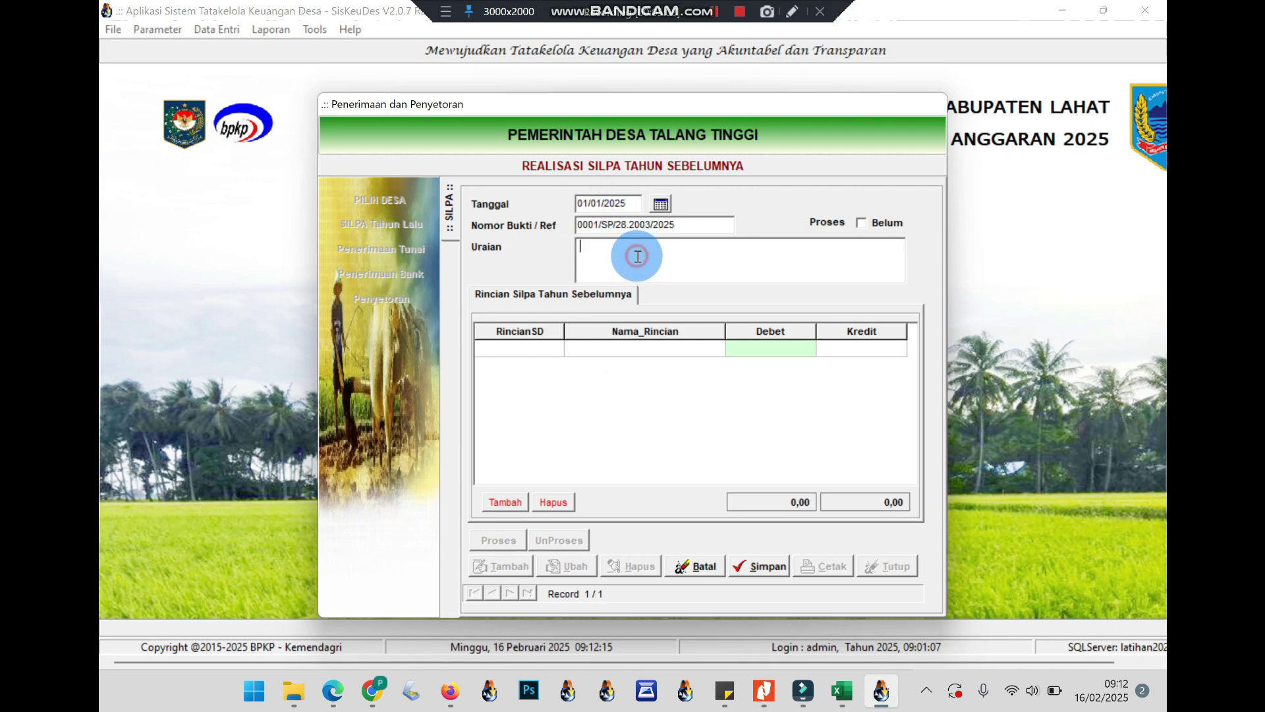
pyautogui.write('Jurnal SILPA')
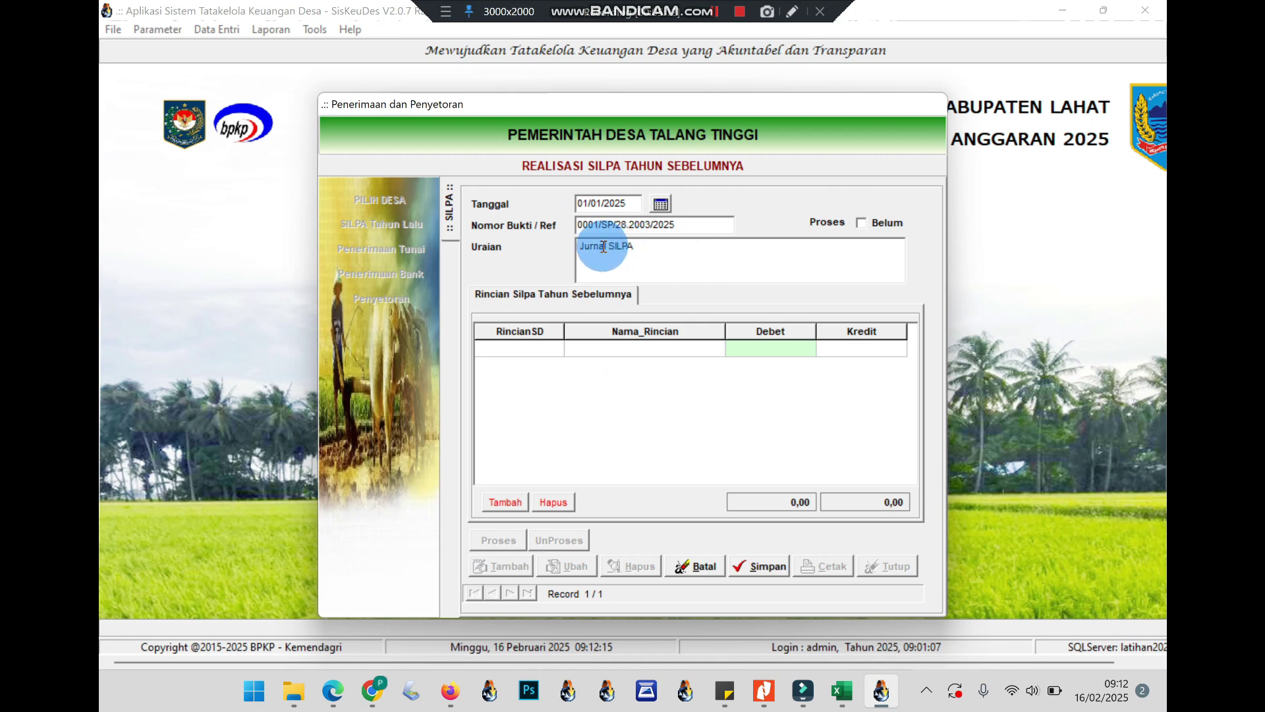
pyautogui.moveTo(579, 247); pyautogui.dragTo(607, 247)
pyautogui.write('Penerimaan')
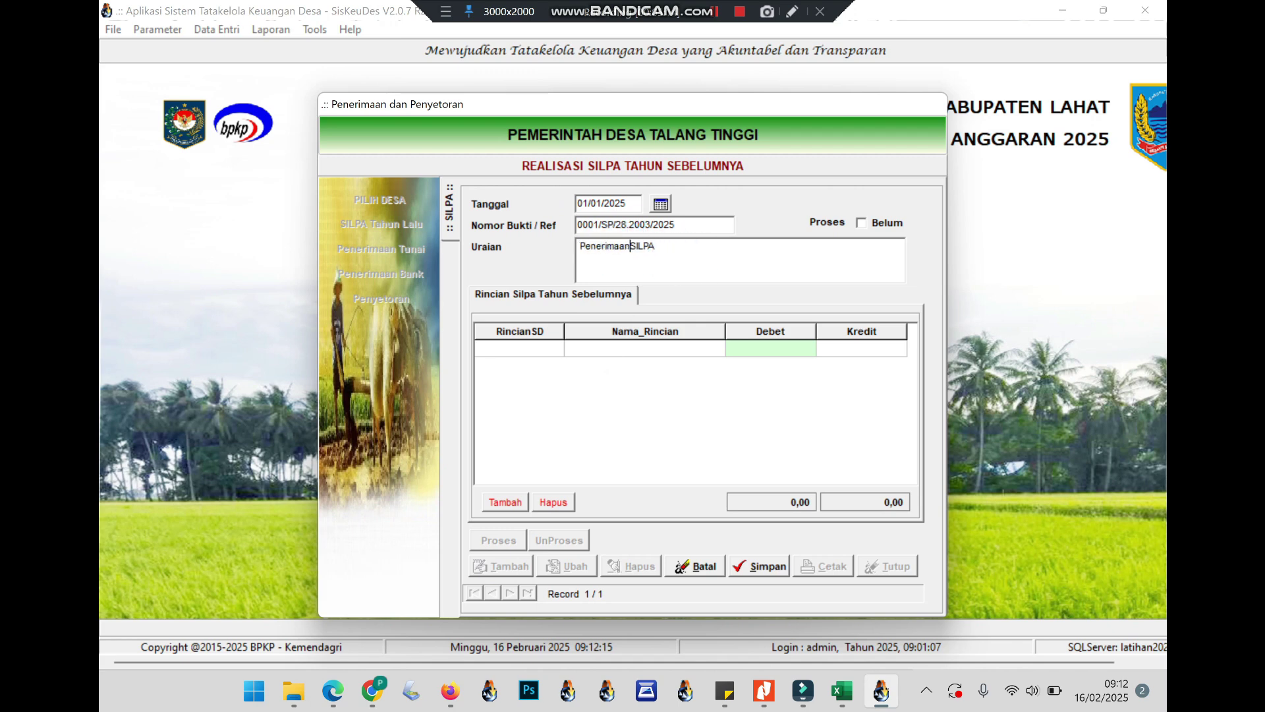
# Step: Add the 6.1.1.01.ADD SILPA Tahun Sebelumnya account as a detail line of the record
pyautogui.click(564, 376)
pyautogui.click(505, 502)
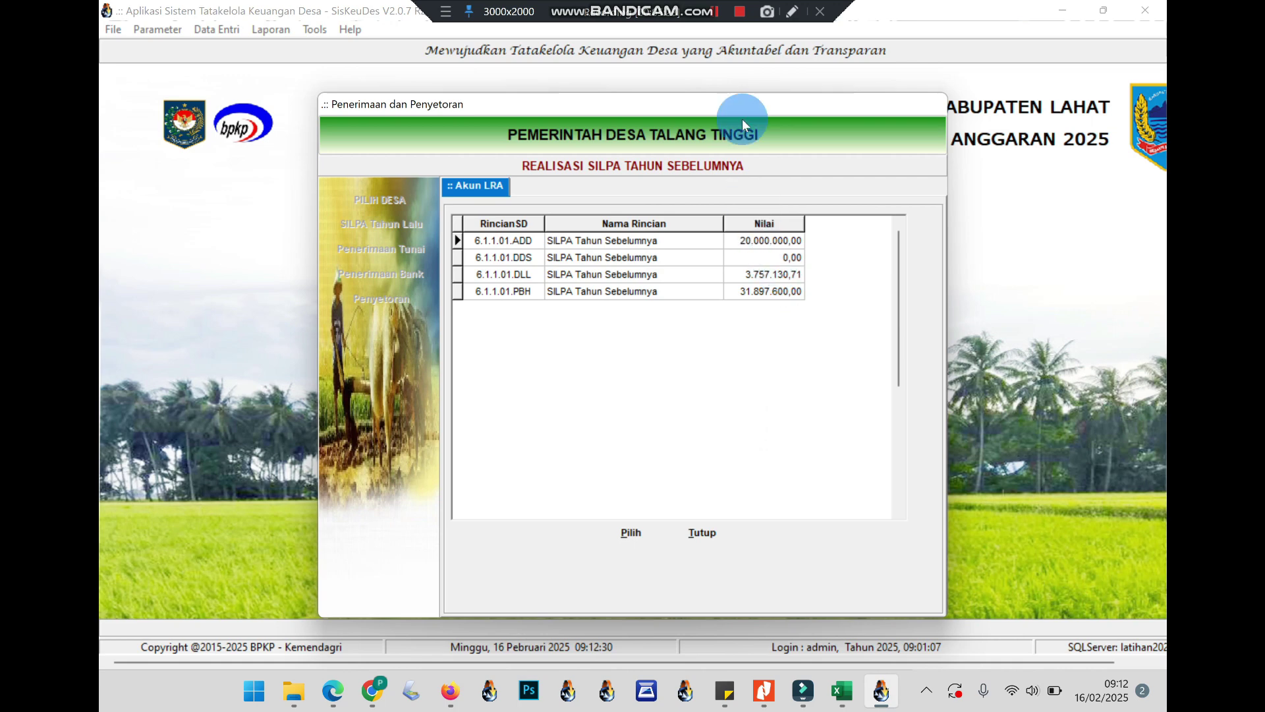
pyautogui.click(717, 13)
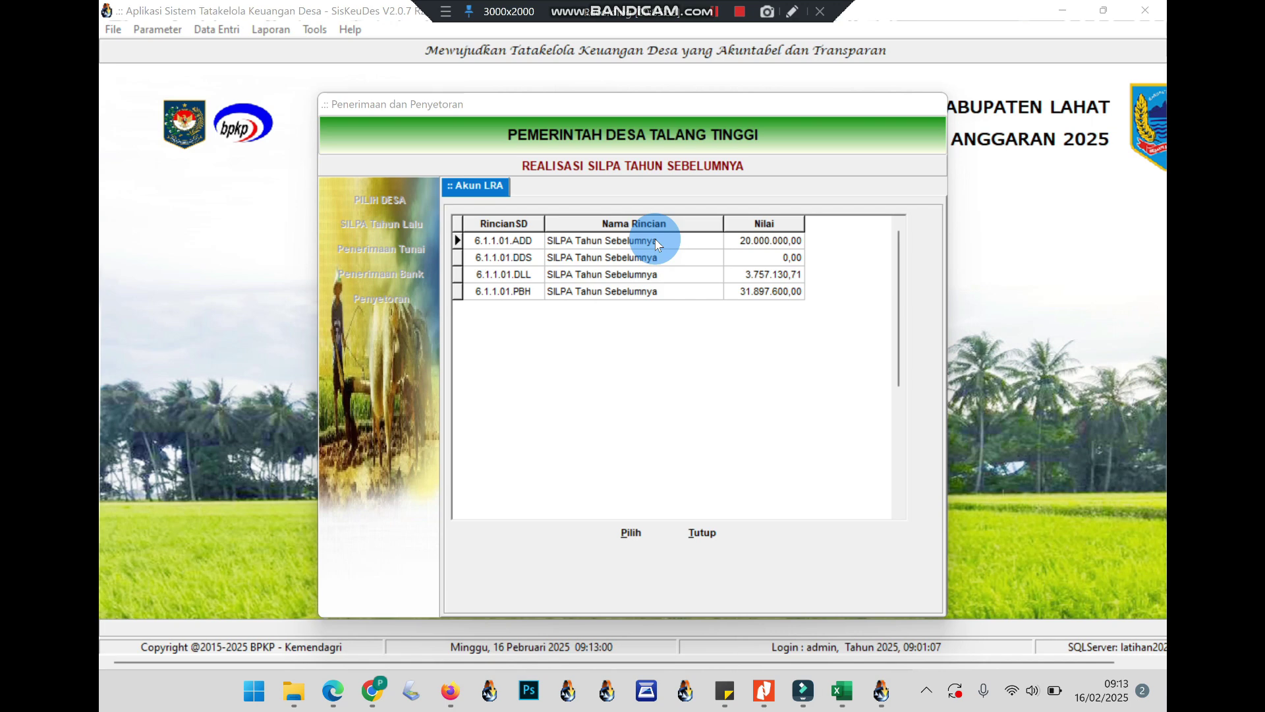
pyautogui.click(656, 243)
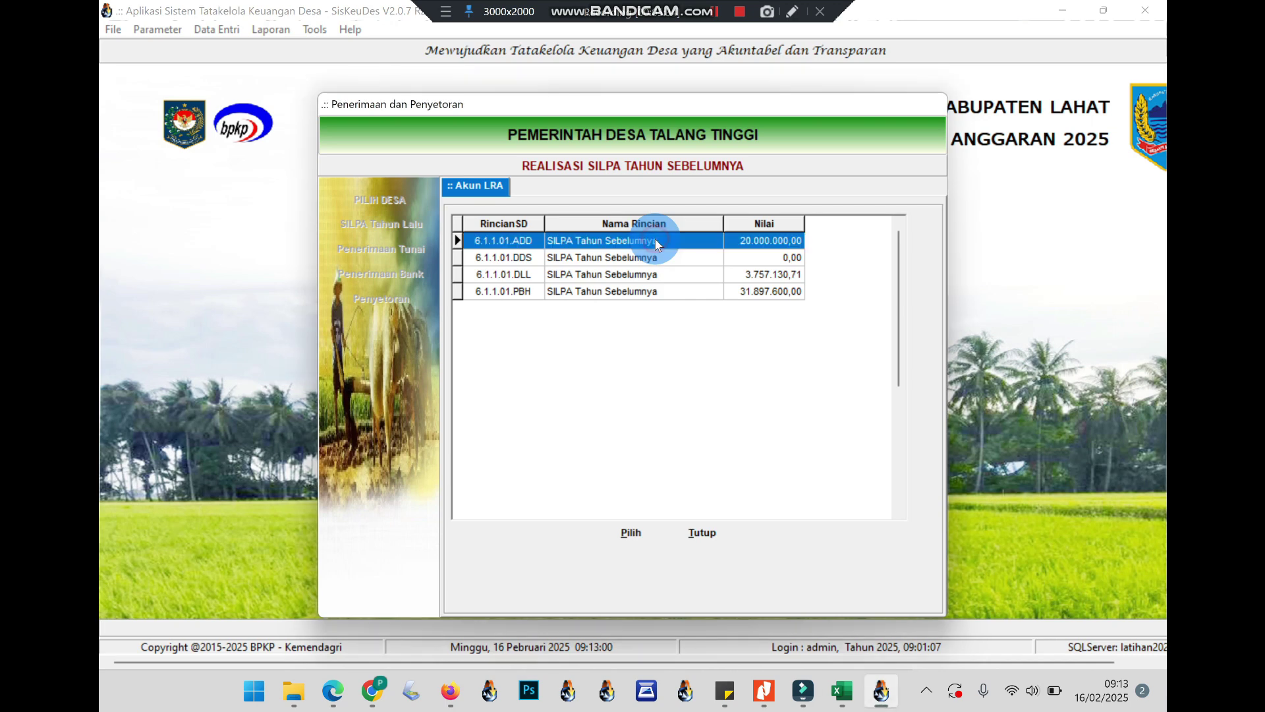
pyautogui.click(627, 534)
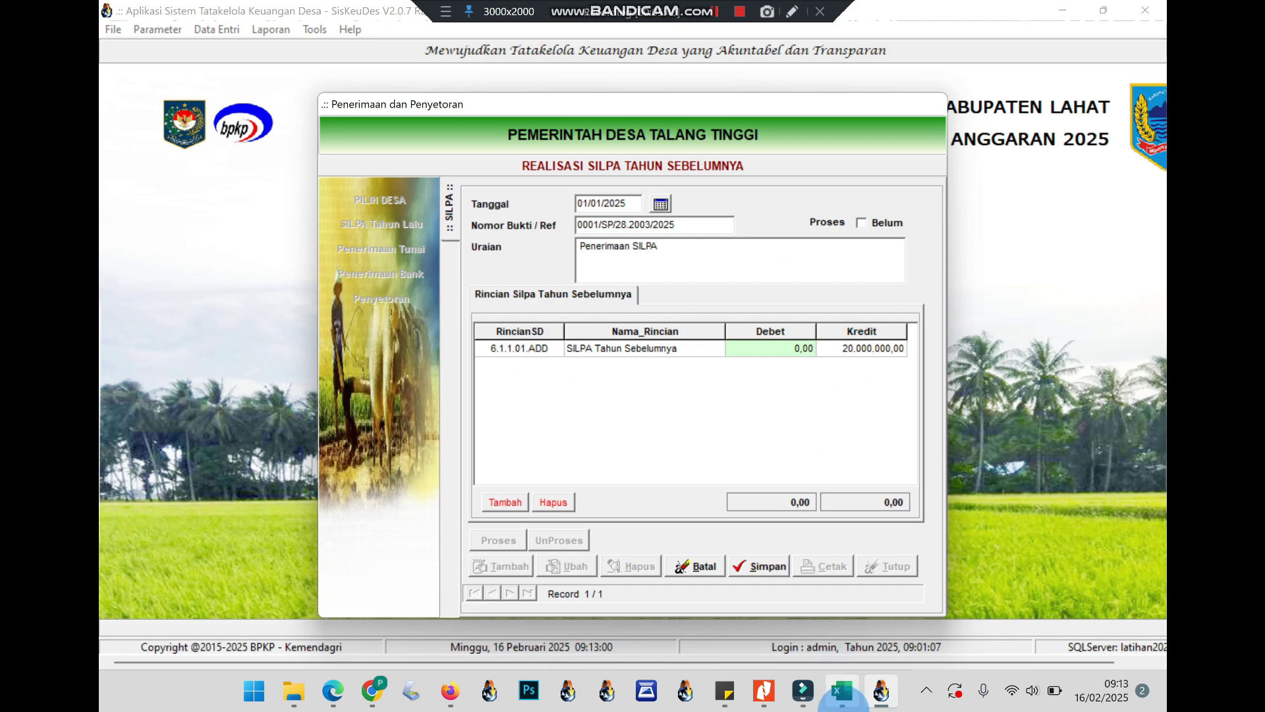
# Step: Copy the 2024 ADD SILPA value from the Excel reconciliation sheet and set the ADD line's credit to 20000025 in Siskeudes
pyautogui.click(842, 690)
pyautogui.scroll(-1, 686, 422)
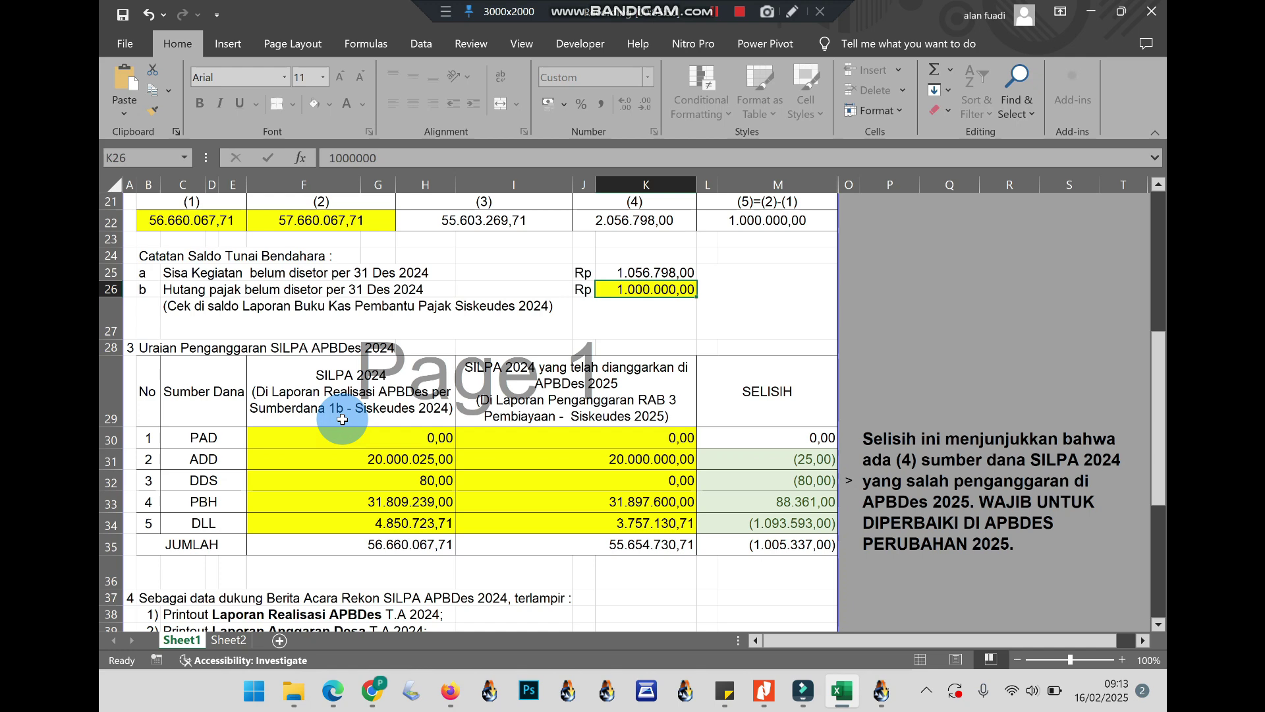
pyautogui.click(425, 462)
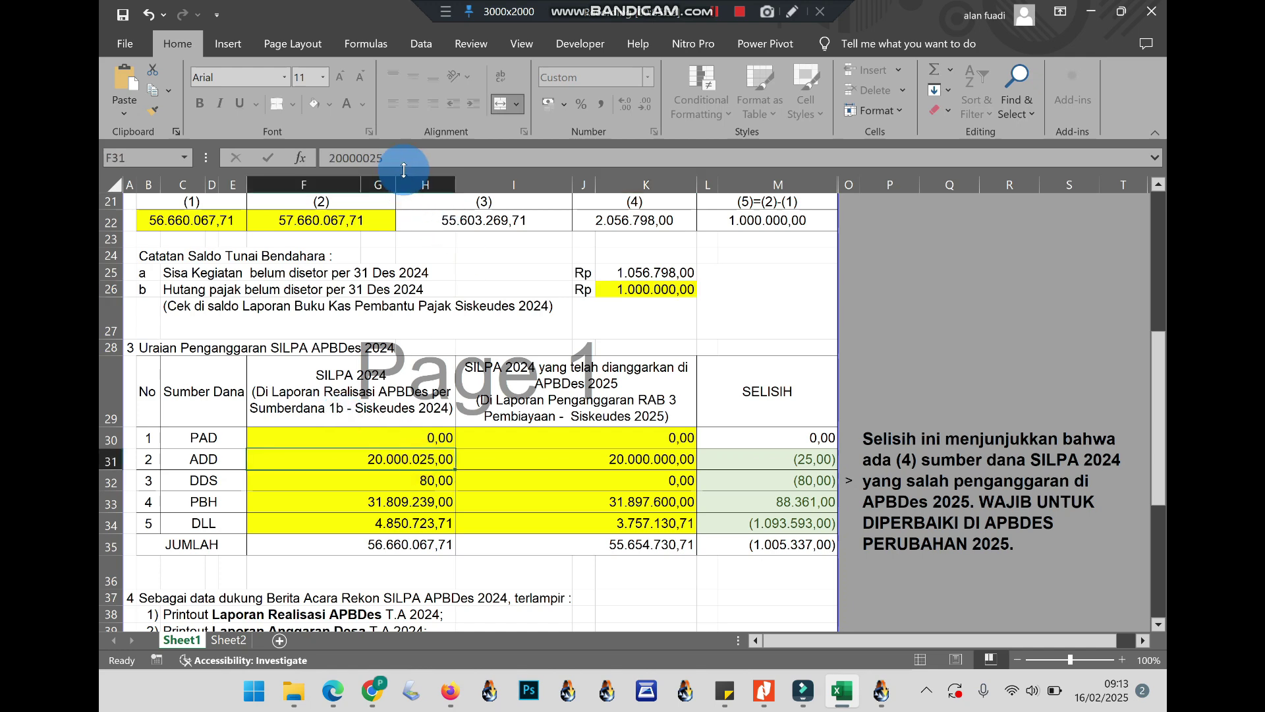
pyautogui.moveTo(409, 159); pyautogui.dragTo(295, 150)
pyautogui.hotkey('ctrl', 'c')
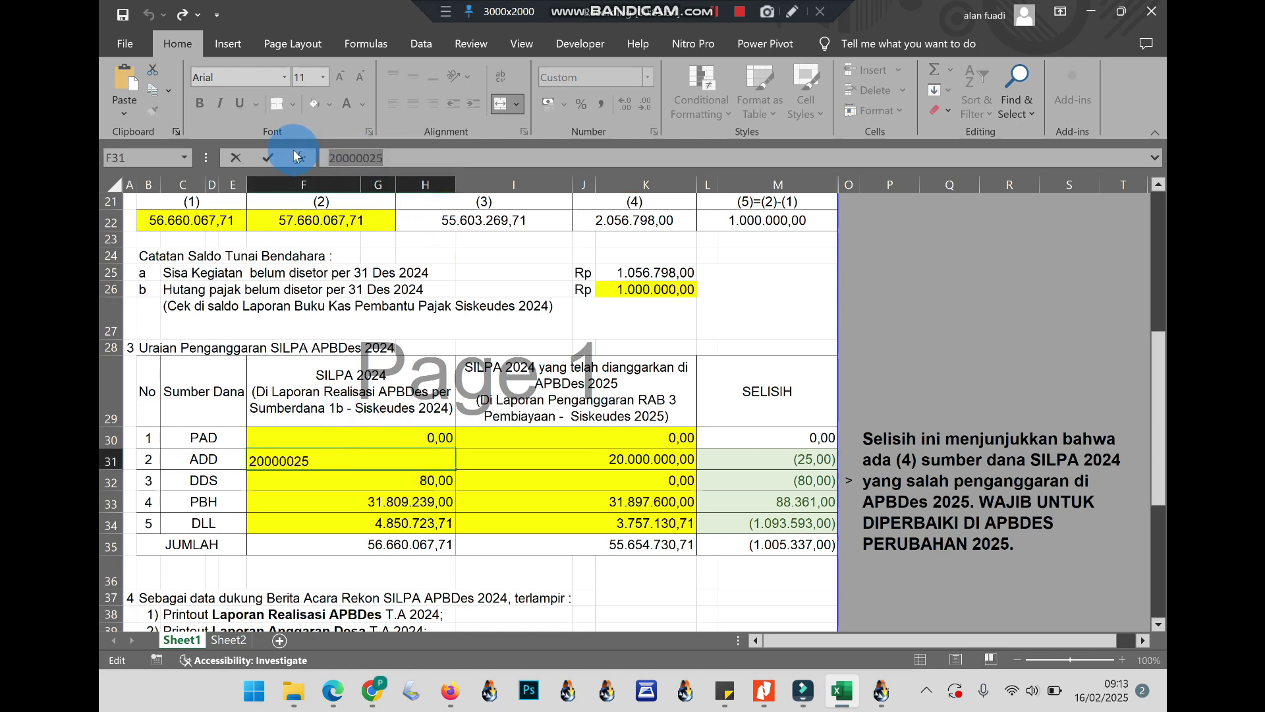
pyautogui.click(883, 690)
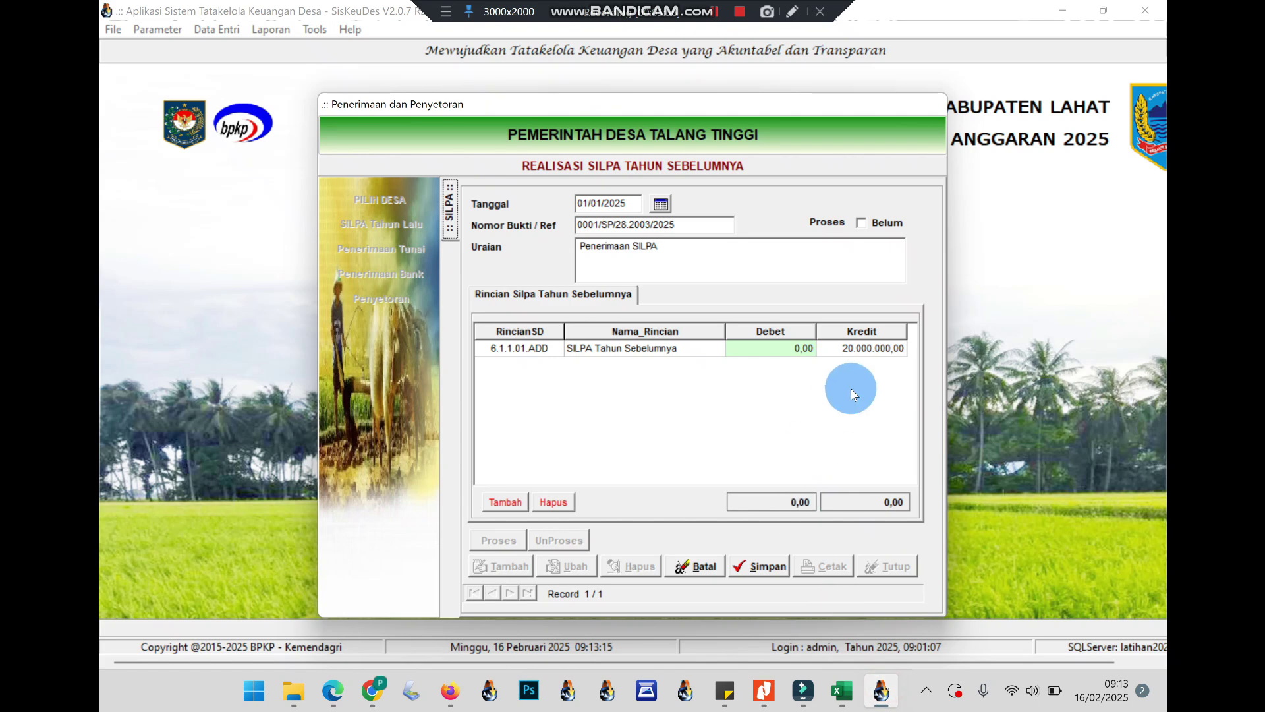
pyautogui.click(849, 348)
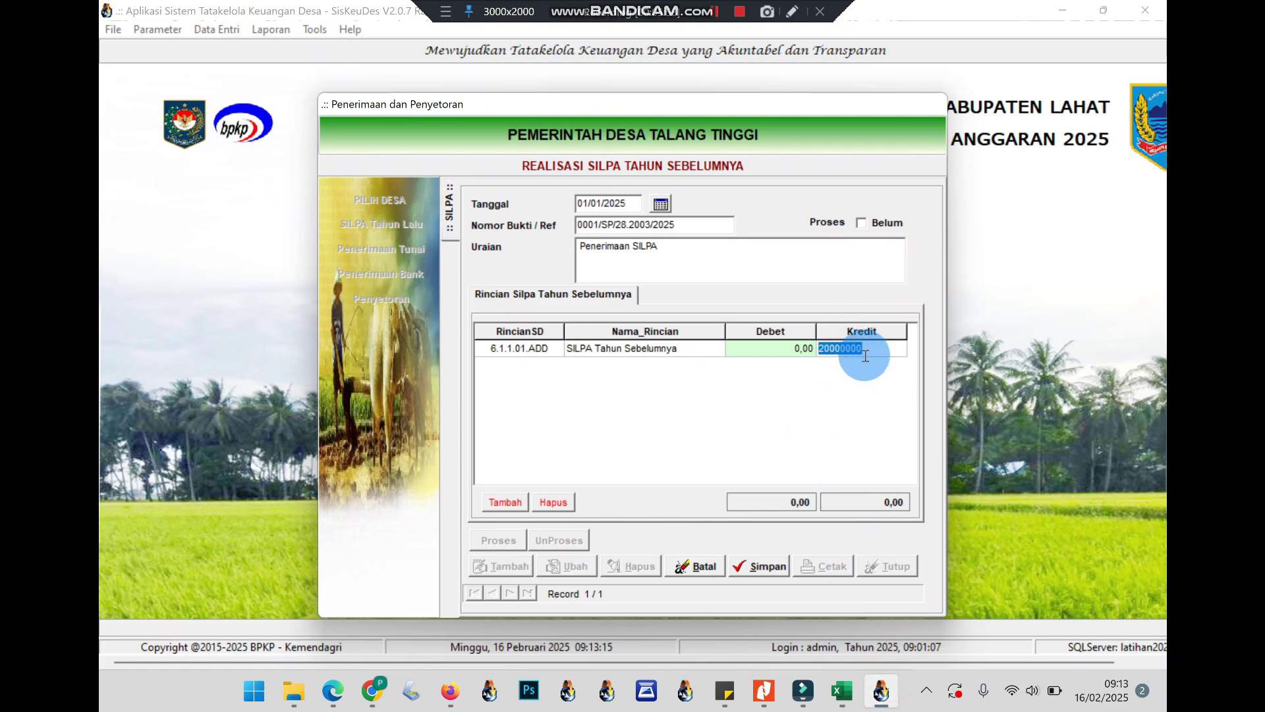
pyautogui.hotkey('ctrl', 'v')
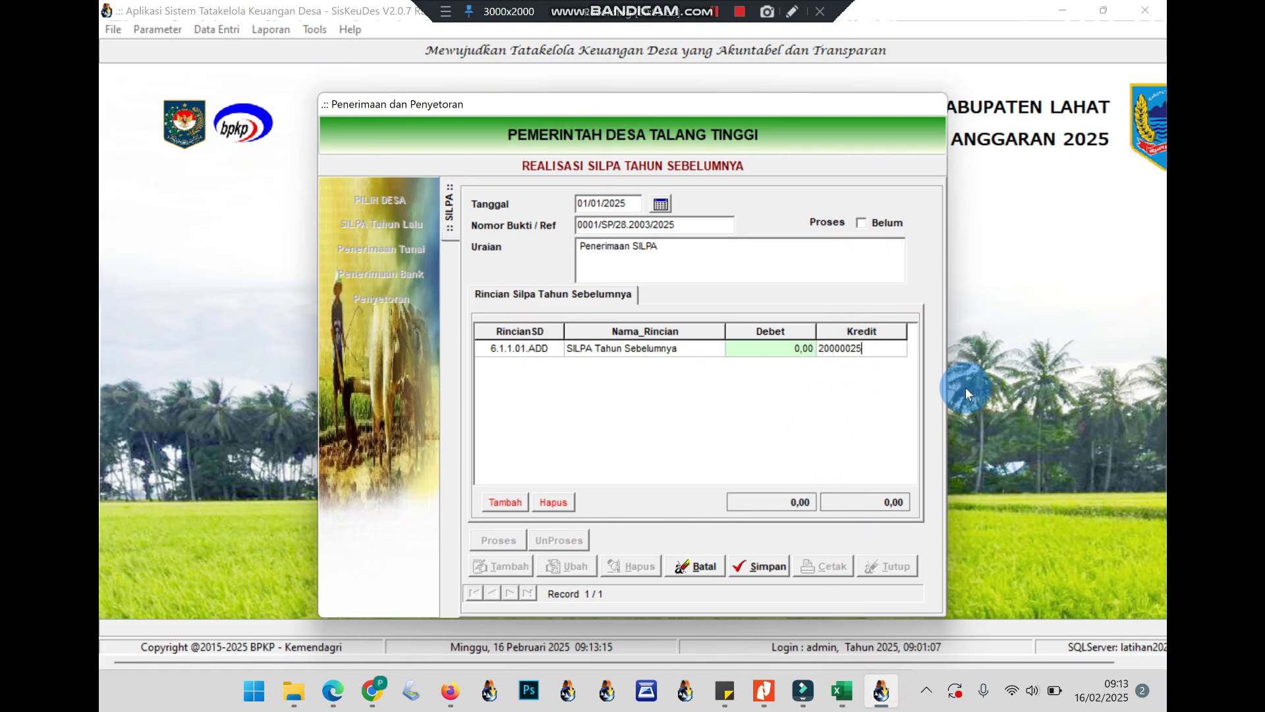
# Step: Add the 6.1.1.01.DDS detail line and set its credit to 80, taken from the 2024 SILPA column in Excel
pyautogui.click(500, 502)
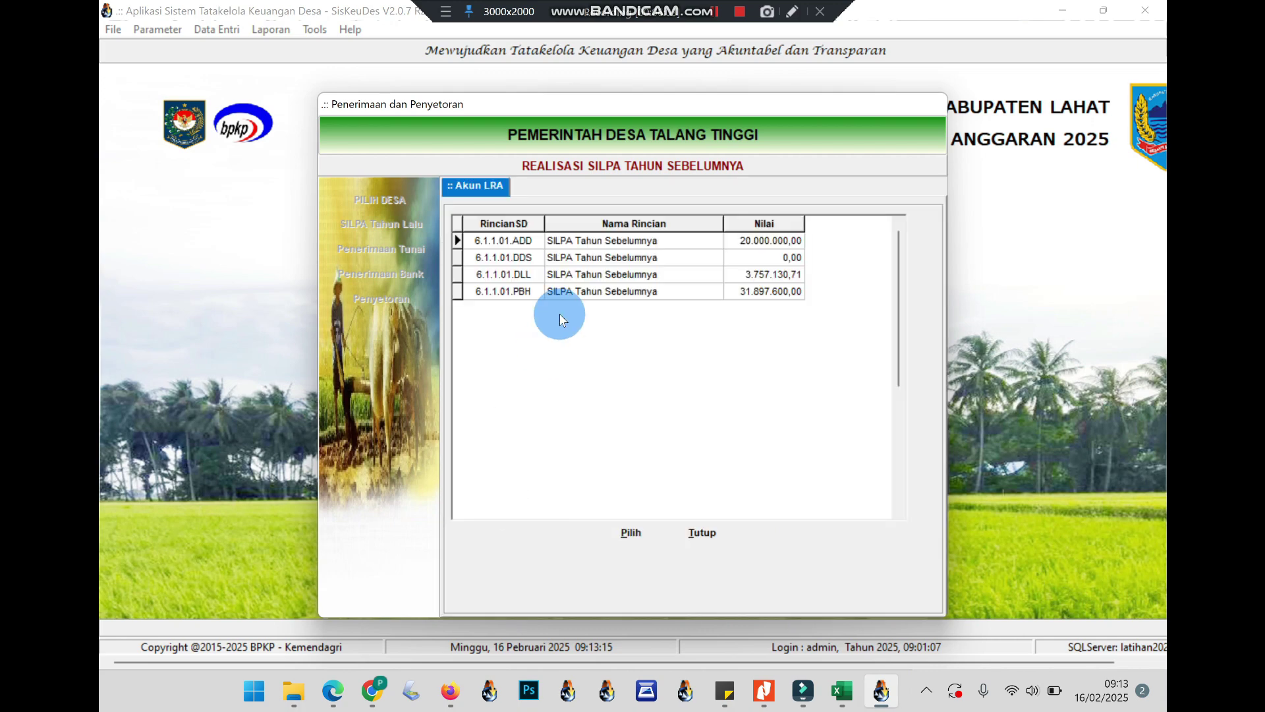
pyautogui.click(584, 259)
pyautogui.click(692, 544)
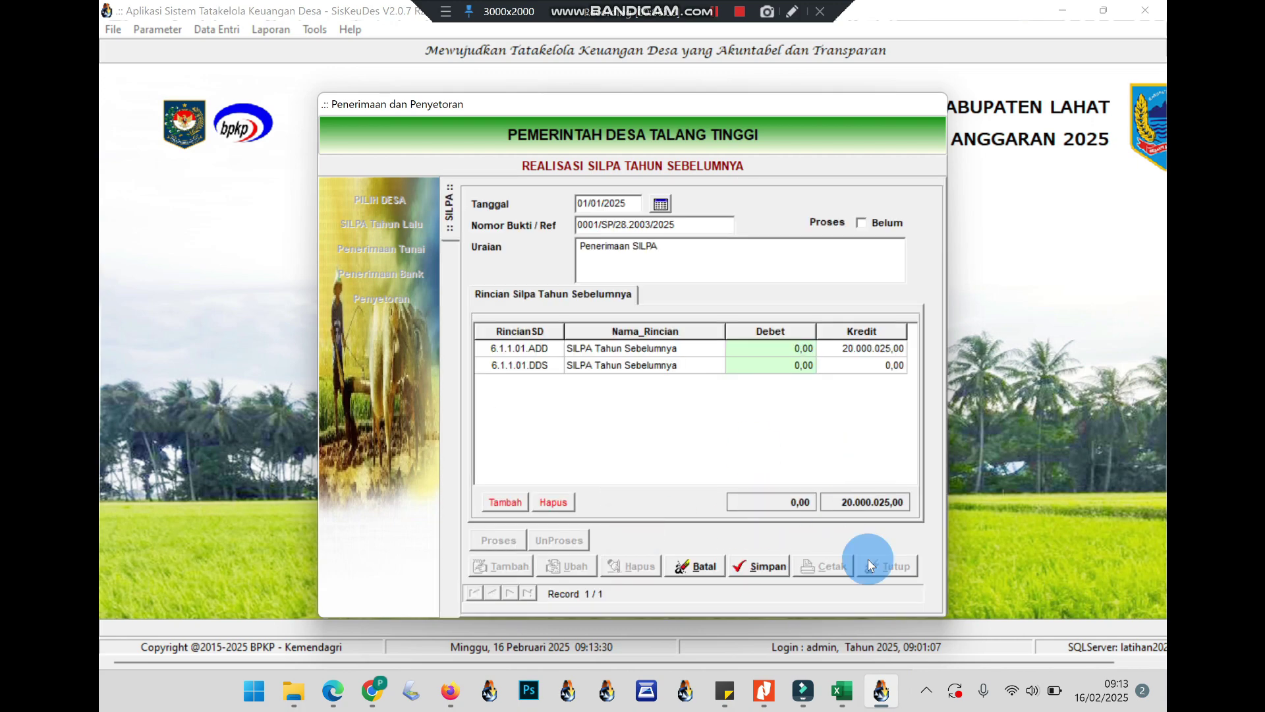
pyautogui.click(842, 690)
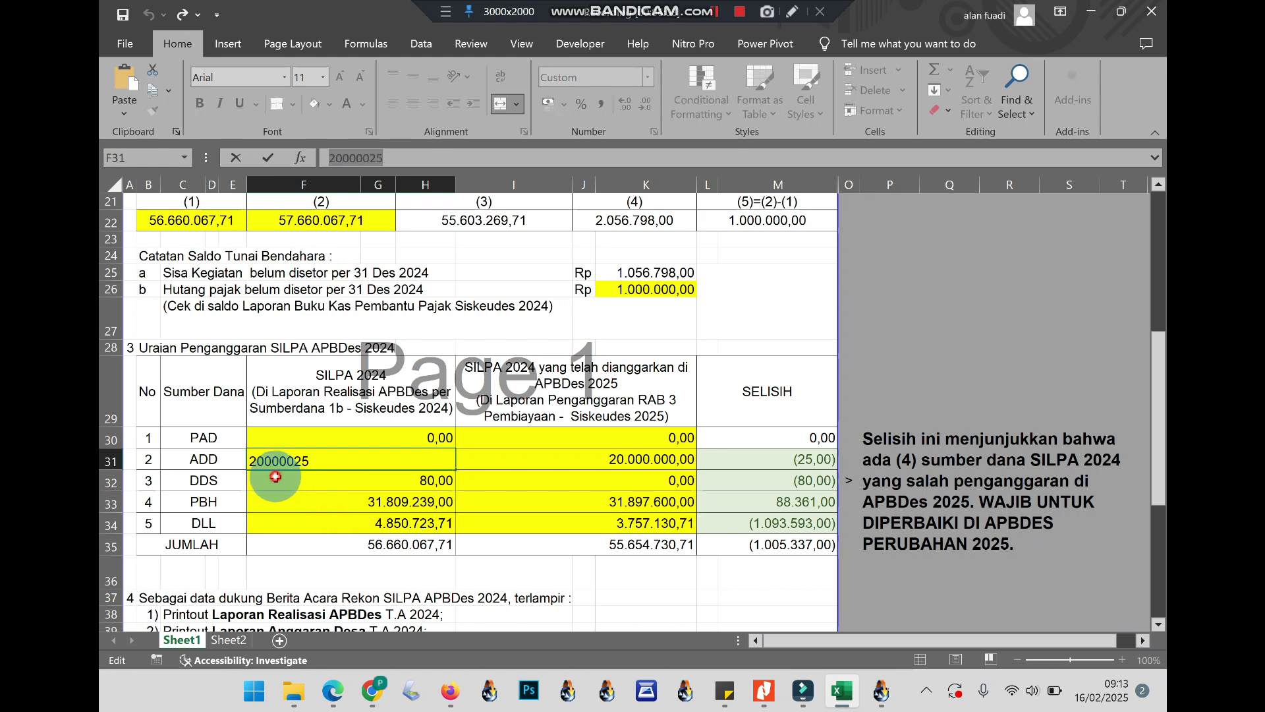
pyautogui.click(369, 476)
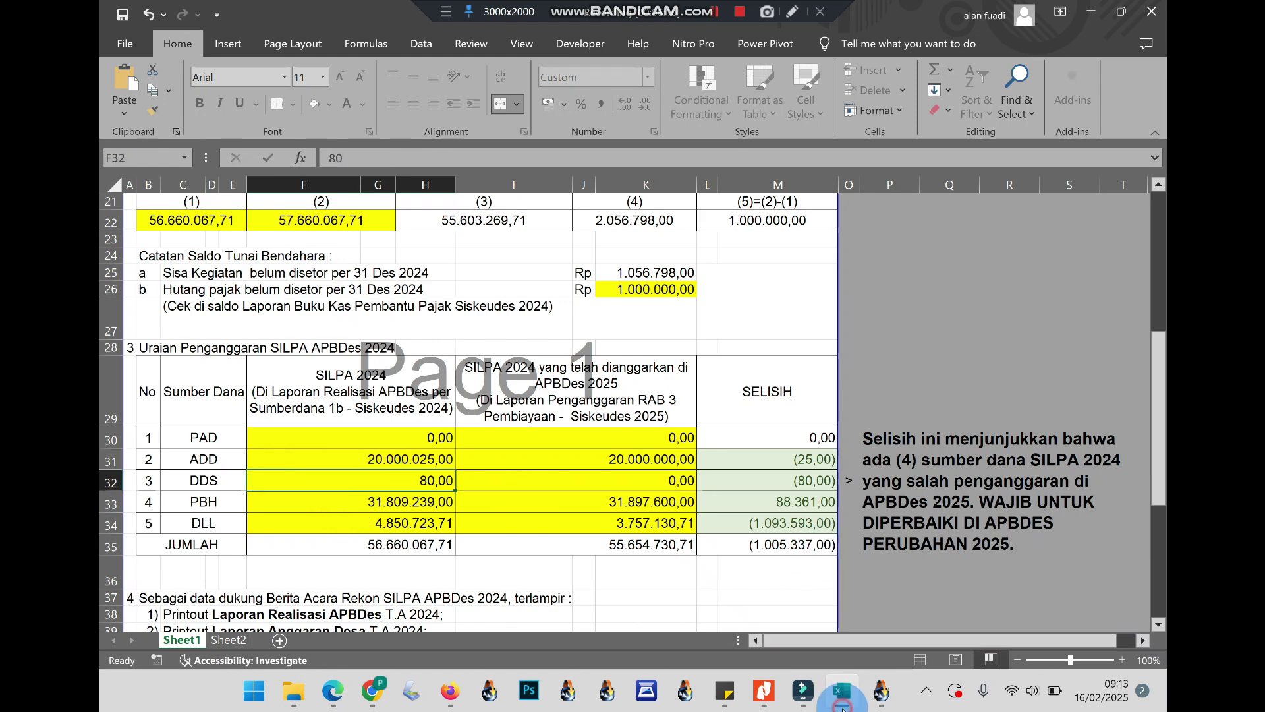
pyautogui.click(882, 690)
pyautogui.click(863, 361)
pyautogui.write('80')
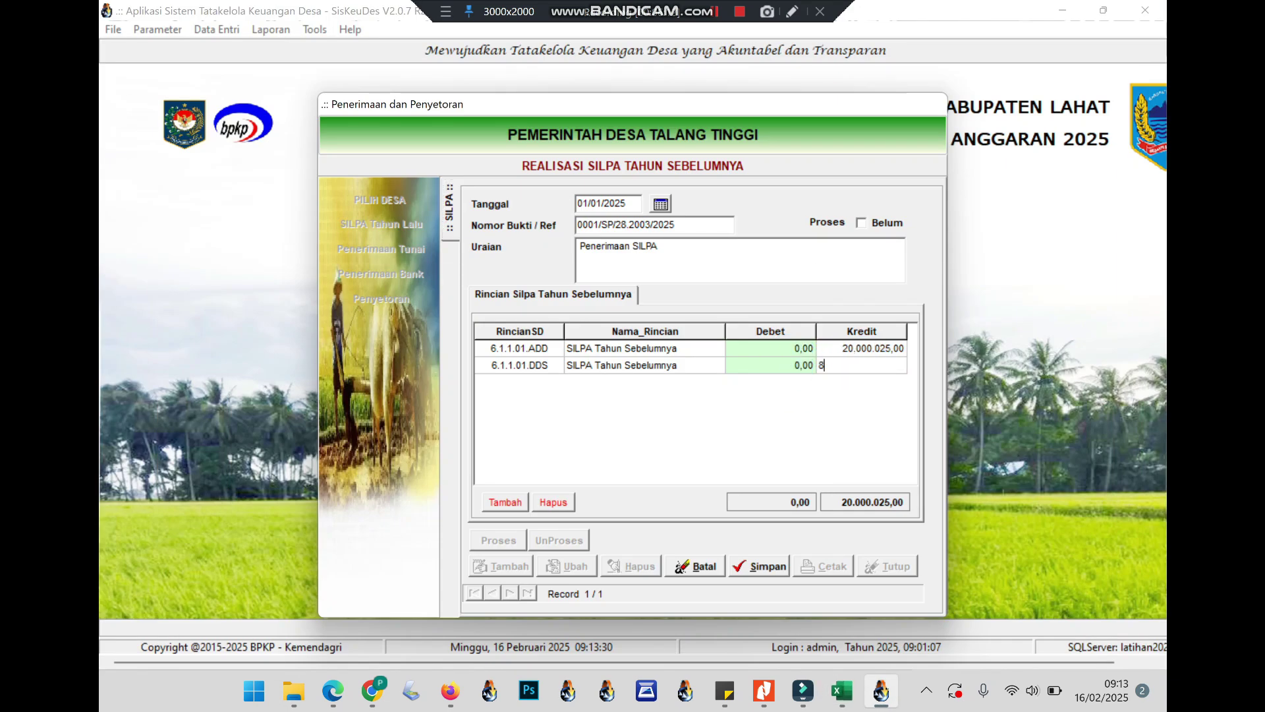
# Step: Add the 6.1.1.01.DLL detail line and set its credit to 4850723,71, copied from the 2024 SILPA column in Excel
pyautogui.click(499, 501)
pyautogui.click(528, 264)
pyautogui.click(529, 274)
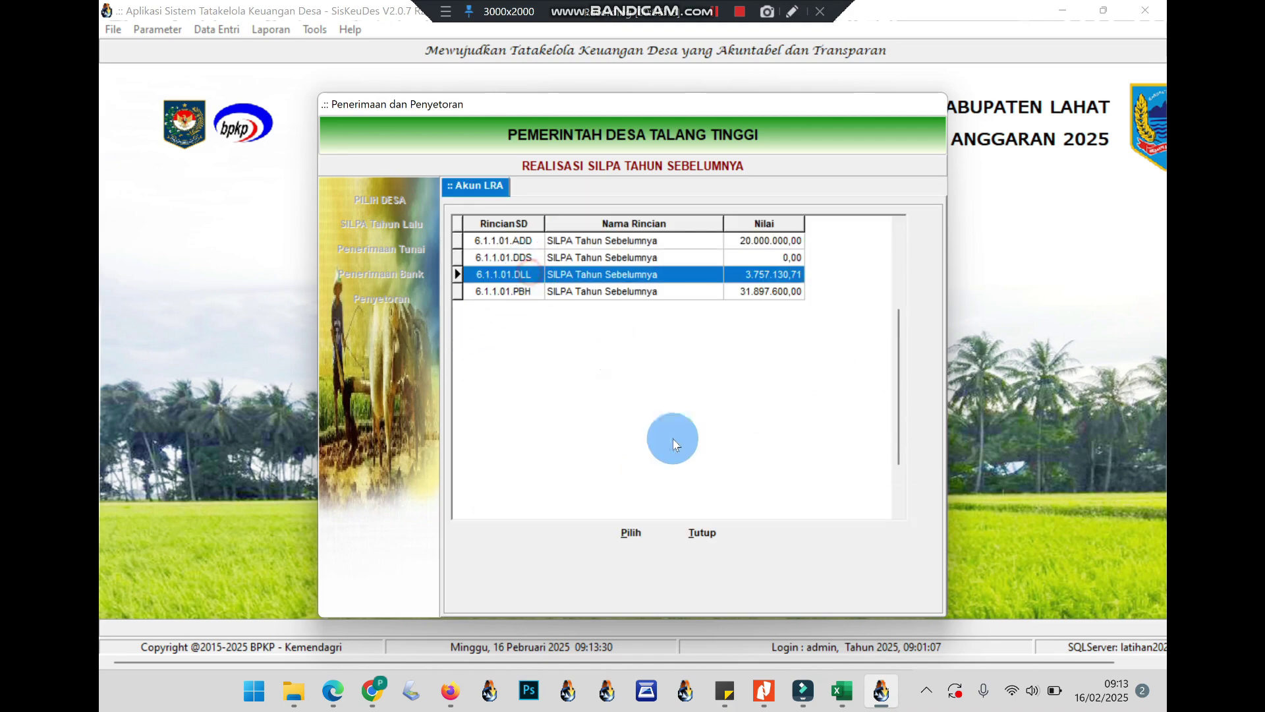
pyautogui.click(653, 539)
pyautogui.click(843, 692)
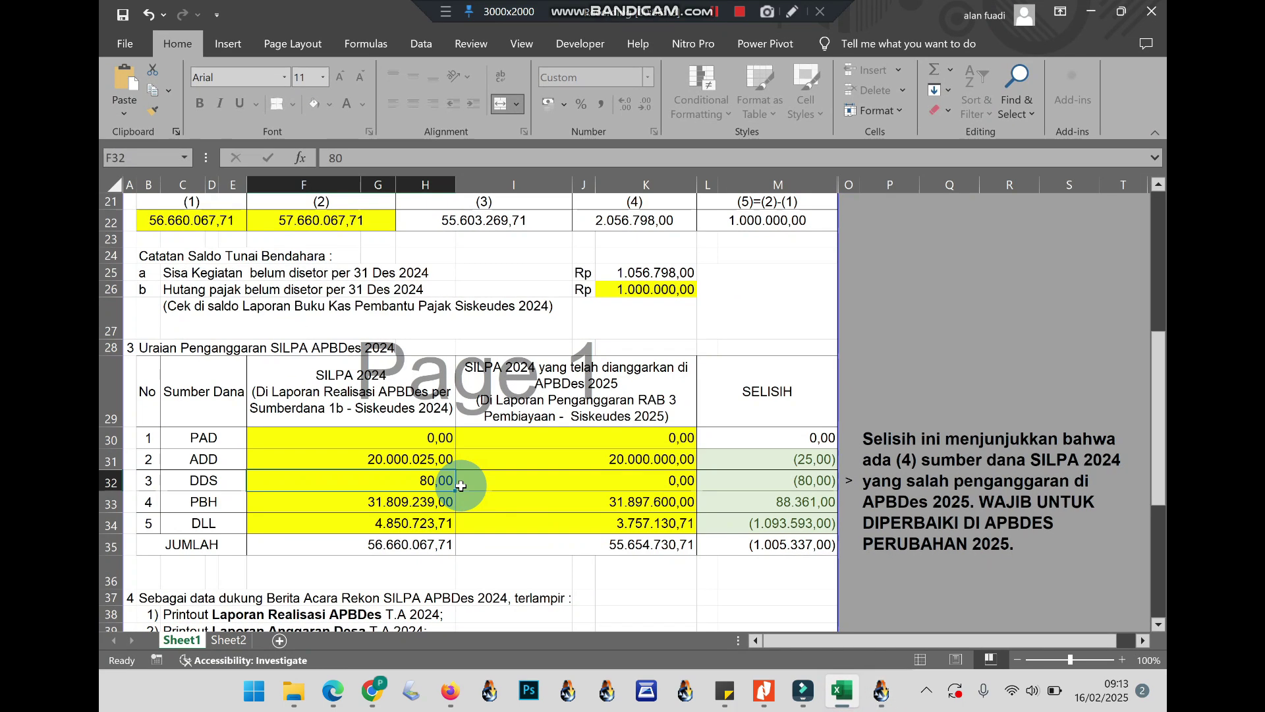
pyautogui.click(407, 525)
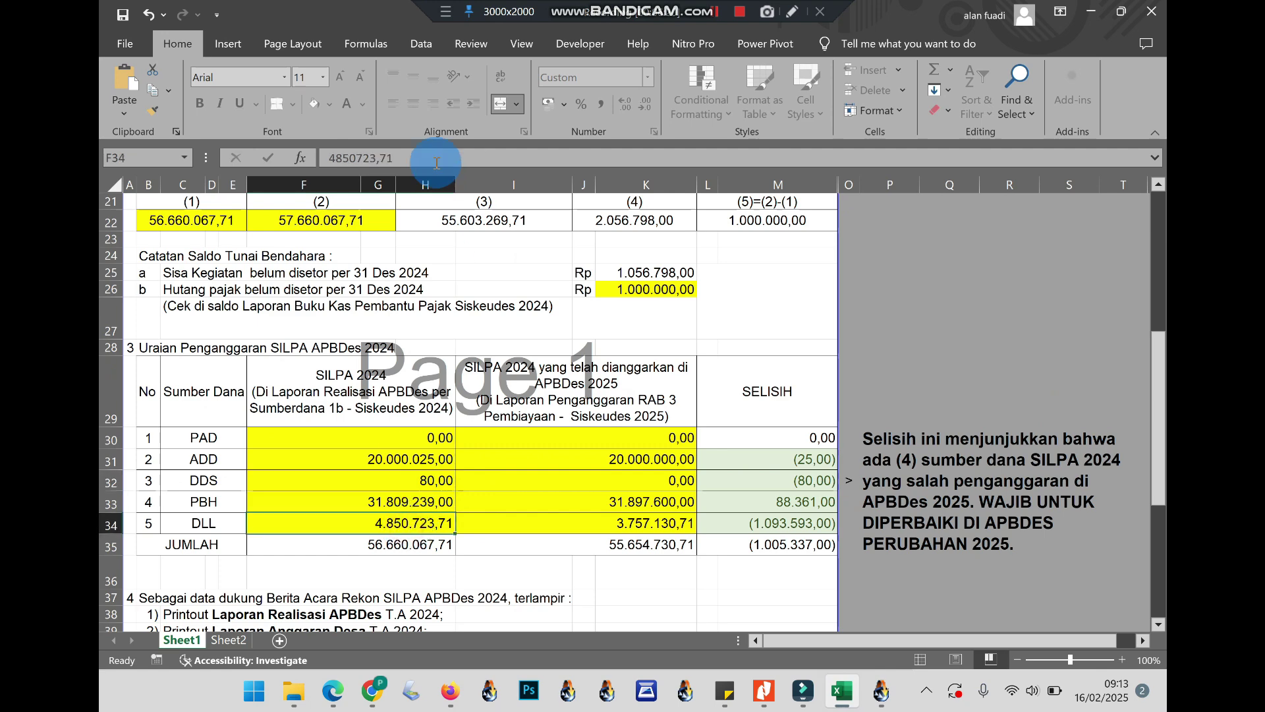
pyautogui.moveTo(403, 158); pyautogui.dragTo(313, 156)
pyautogui.hotkey('ctrl', 'c')
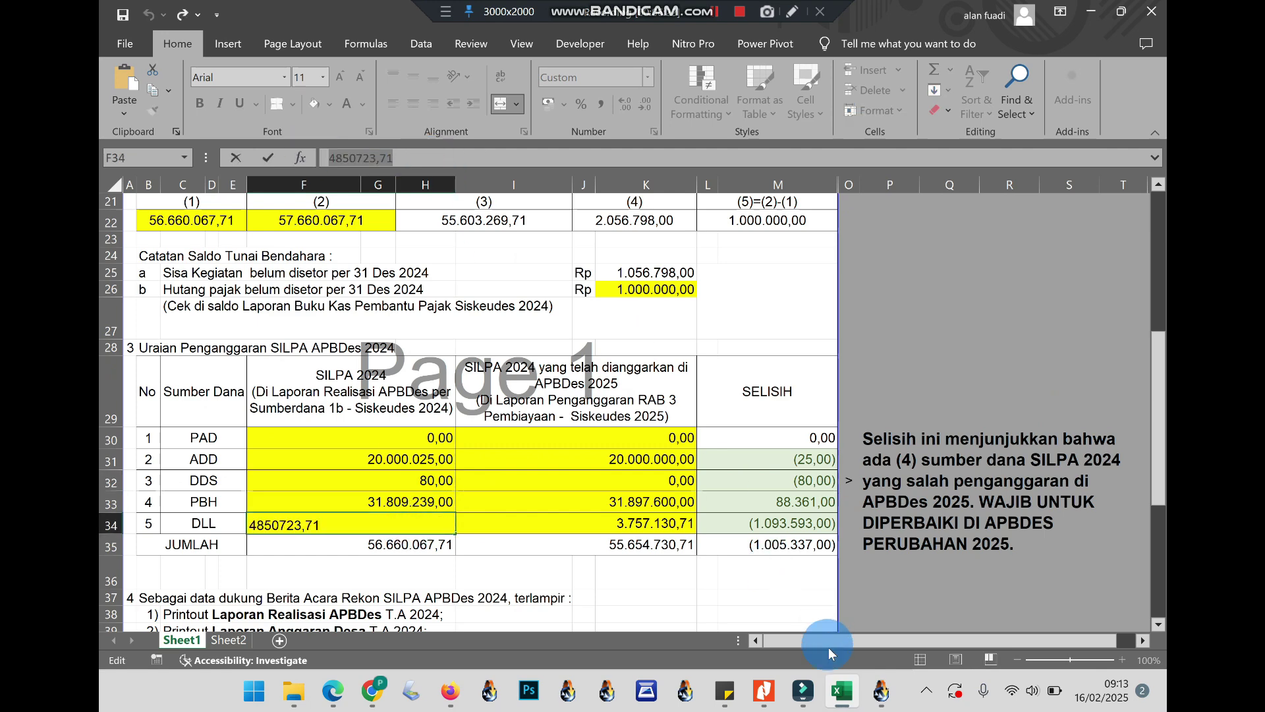
pyautogui.click(842, 691)
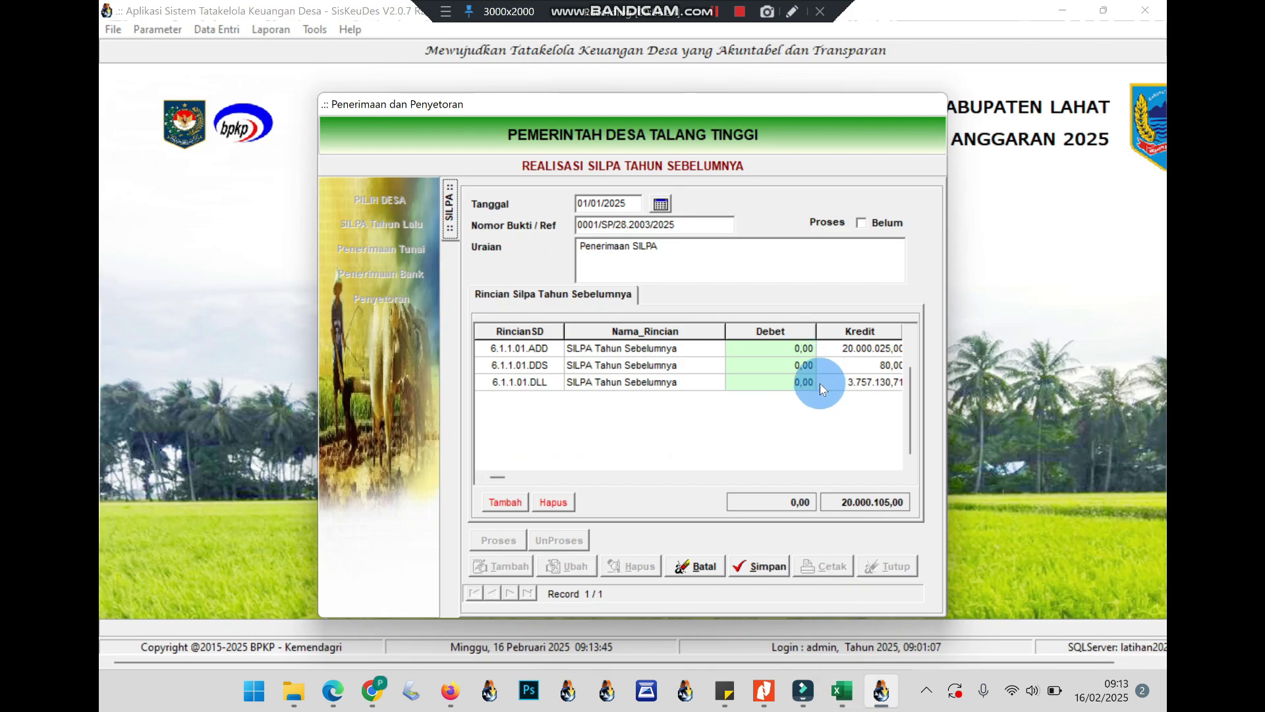
pyautogui.click(856, 381)
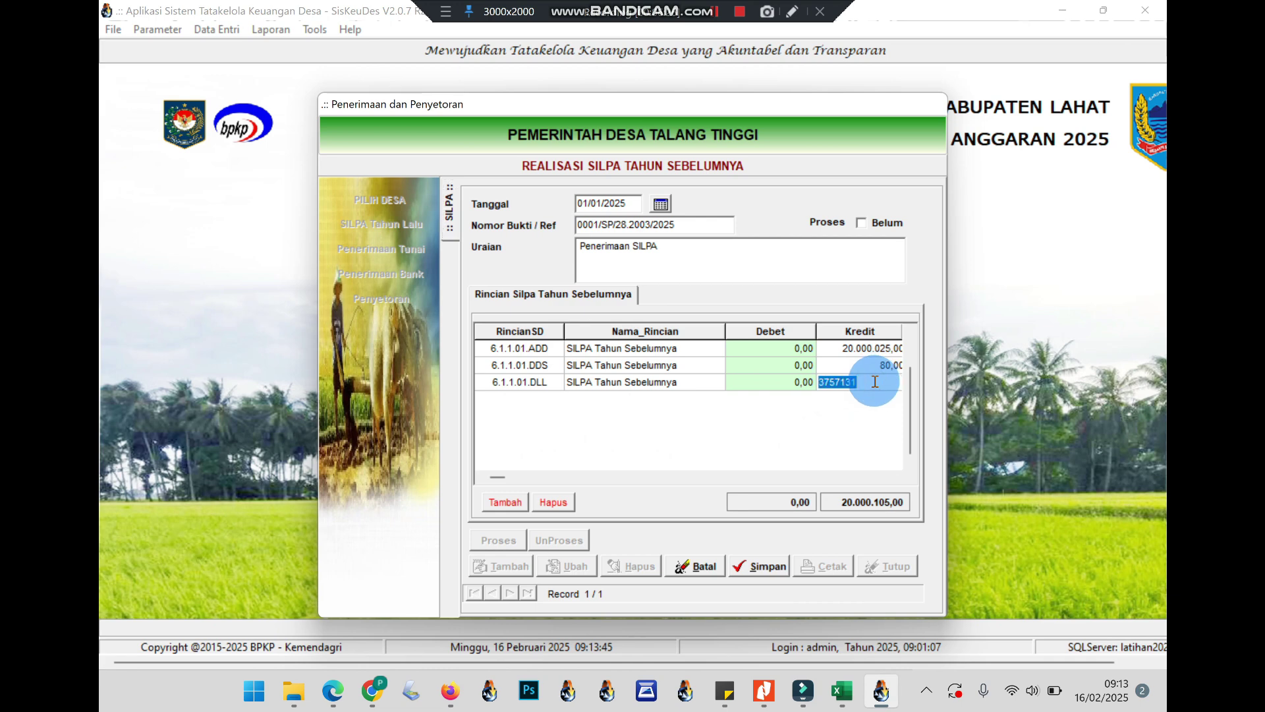
pyautogui.hotkey('ctrl', 'v')
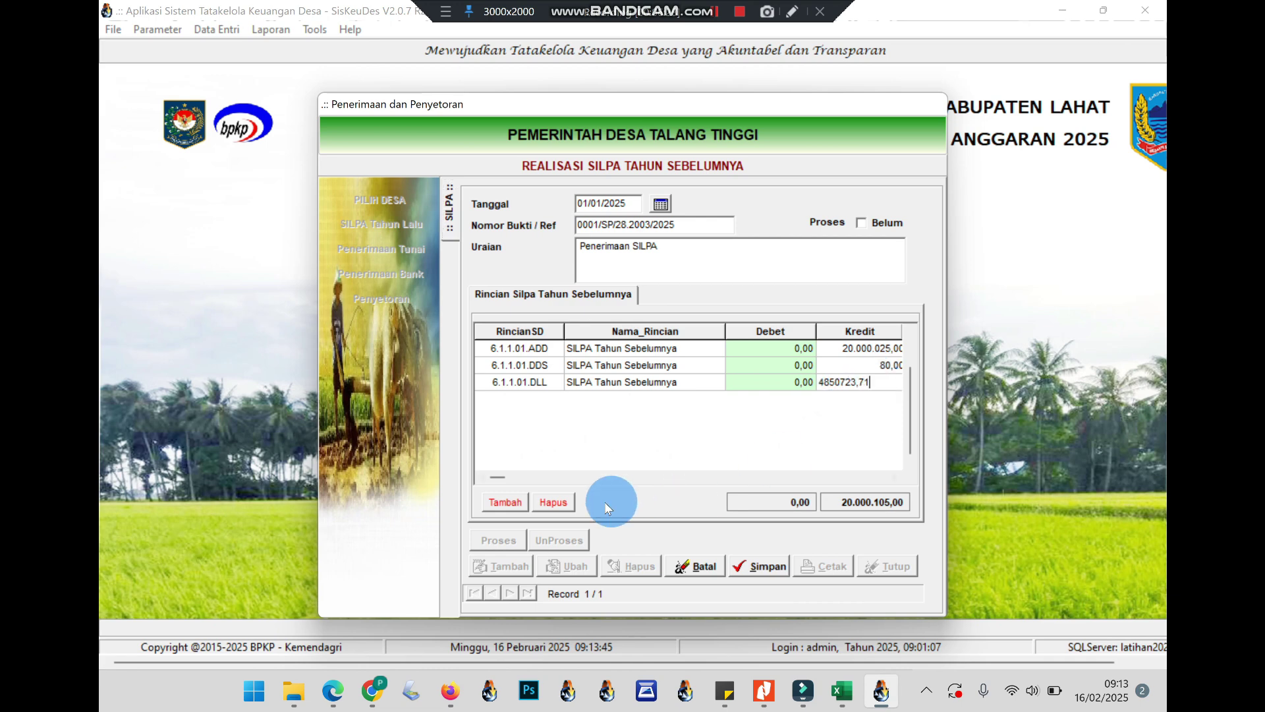
# Step: Add the 6.1.1.01.PBH SILPA Tahun Sebelumnya account as a detail line of the record
pyautogui.click(506, 502)
pyautogui.click(597, 293)
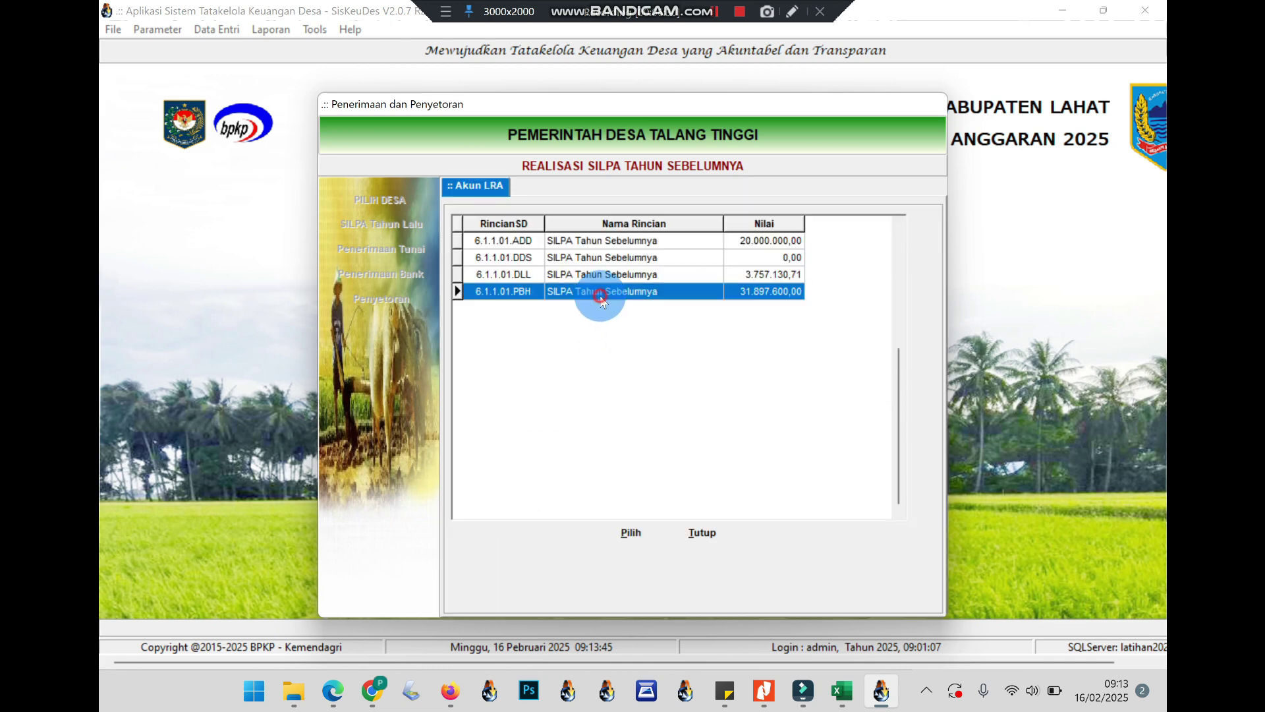
pyautogui.click(641, 527)
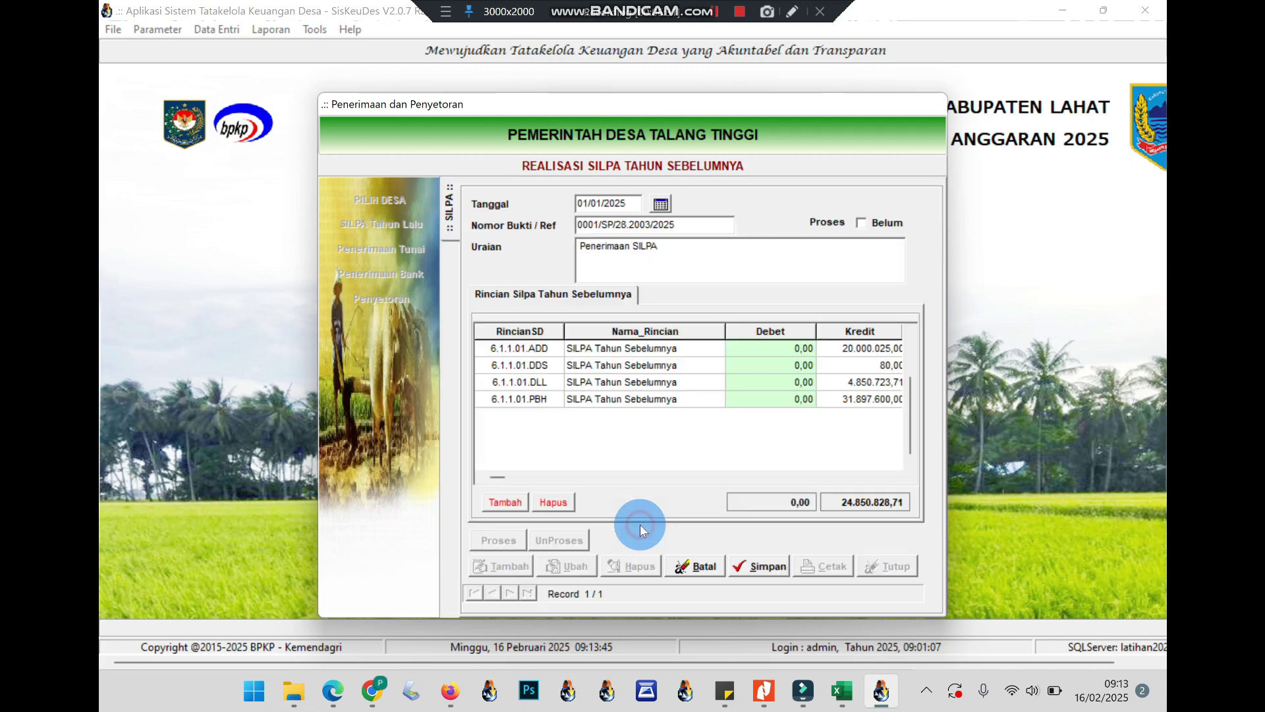
# Step: Copy the 2024 PBH SILPA value from the Excel reconciliation sheet, set the PBH line's credit to 31809239 in Siskeudes, and save the record
pyautogui.click(843, 690)
pyautogui.click(446, 498)
pyautogui.doubleClick(446, 499)
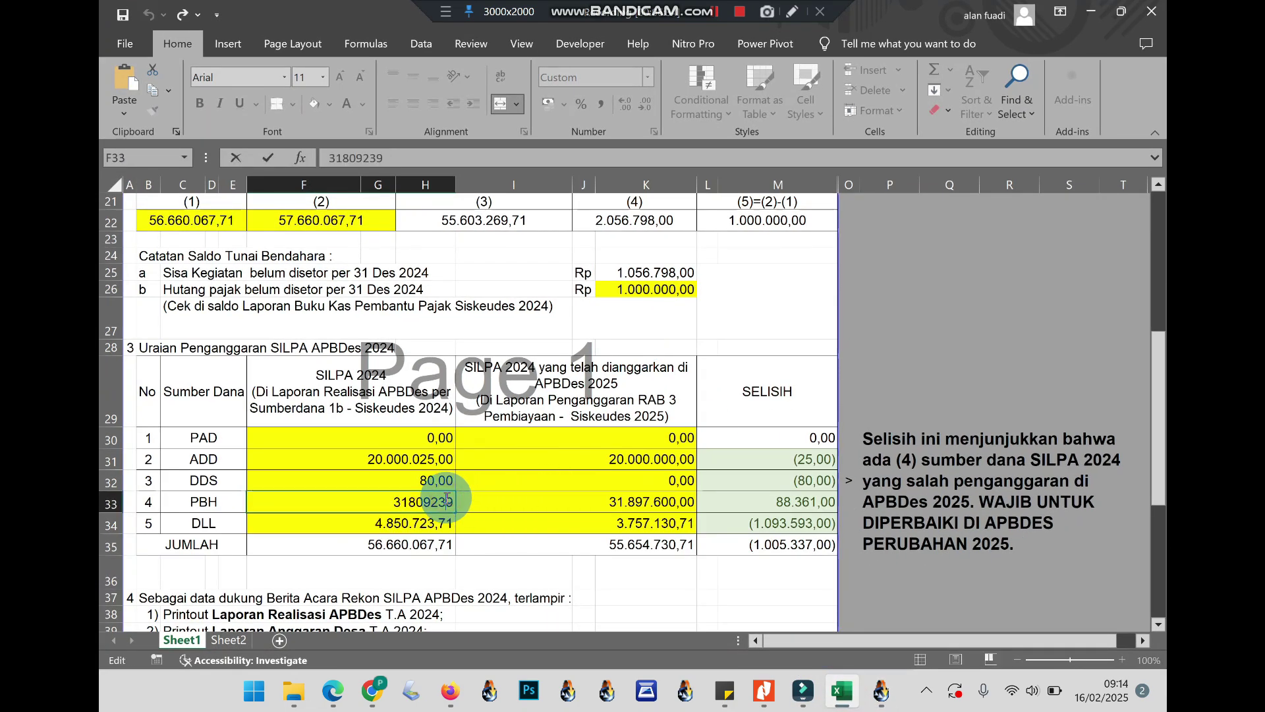
pyautogui.click(460, 500)
pyautogui.doubleClick(445, 502)
pyautogui.doubleClick(450, 503)
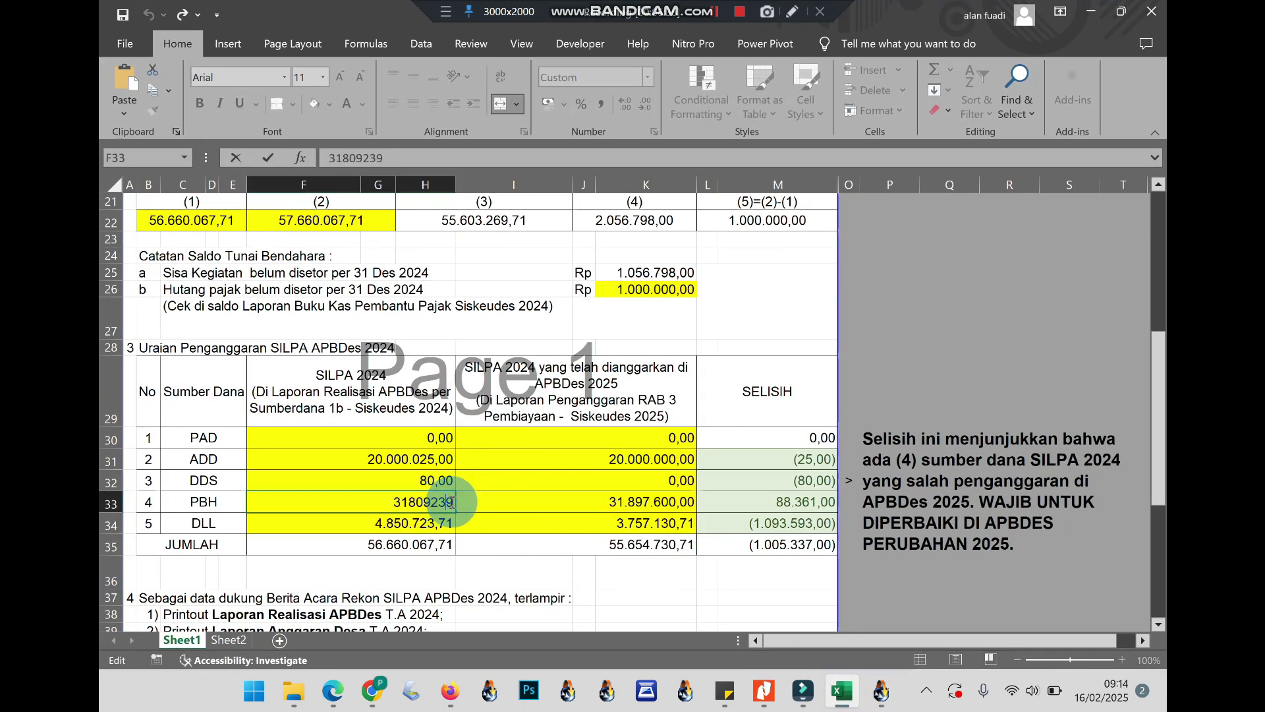
pyautogui.moveTo(451, 502); pyautogui.dragTo(315, 501)
pyautogui.hotkey('ctrl', 'c')
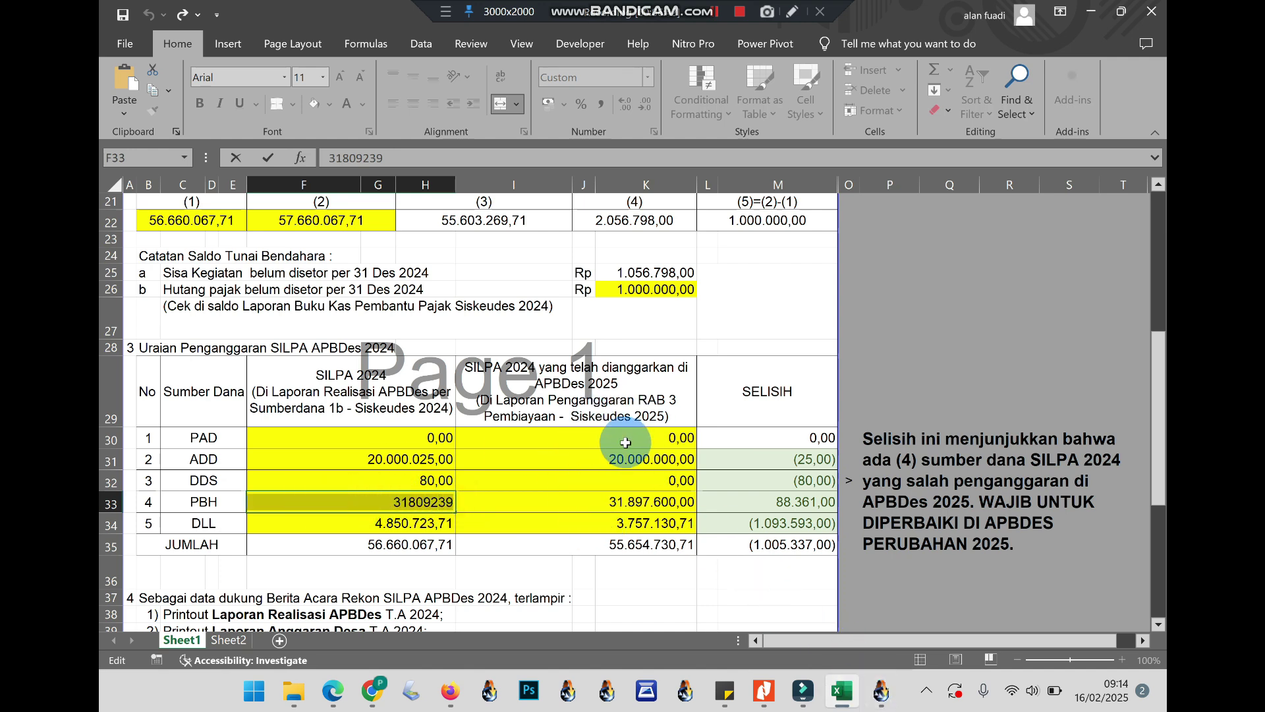
pyautogui.click(875, 702)
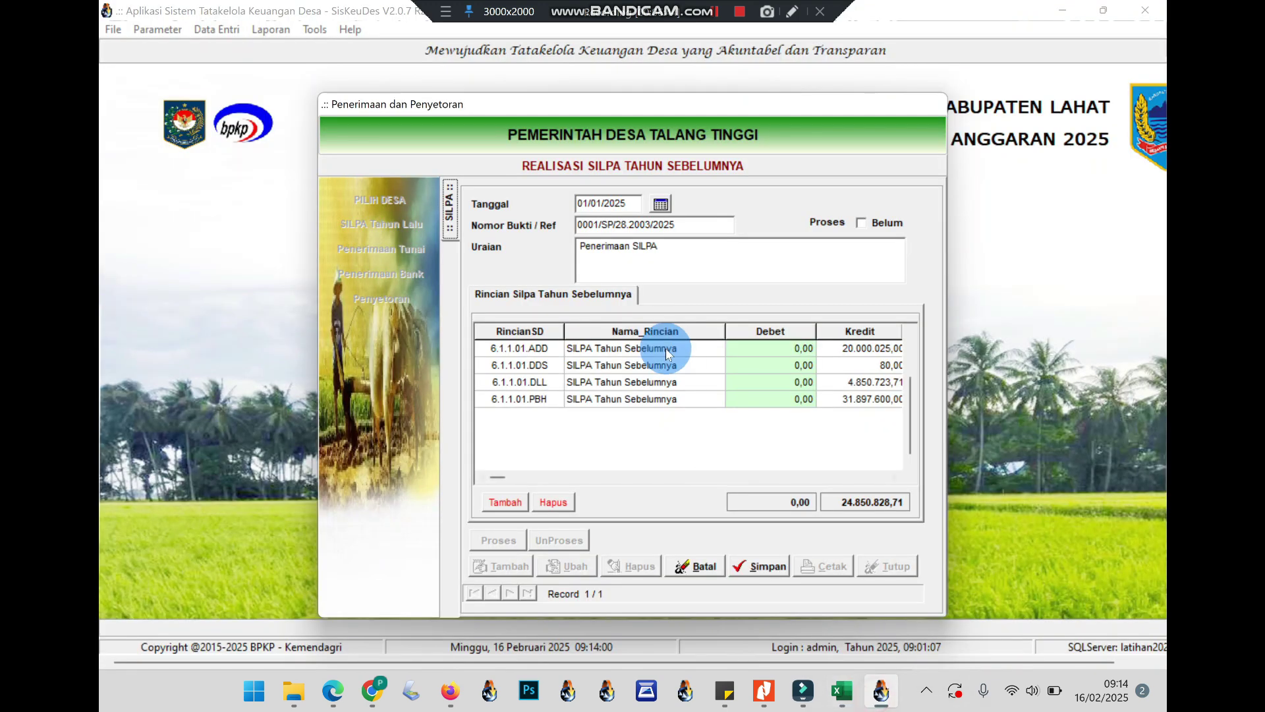
pyautogui.click(884, 407)
pyautogui.hotkey('ctrl', 'v')
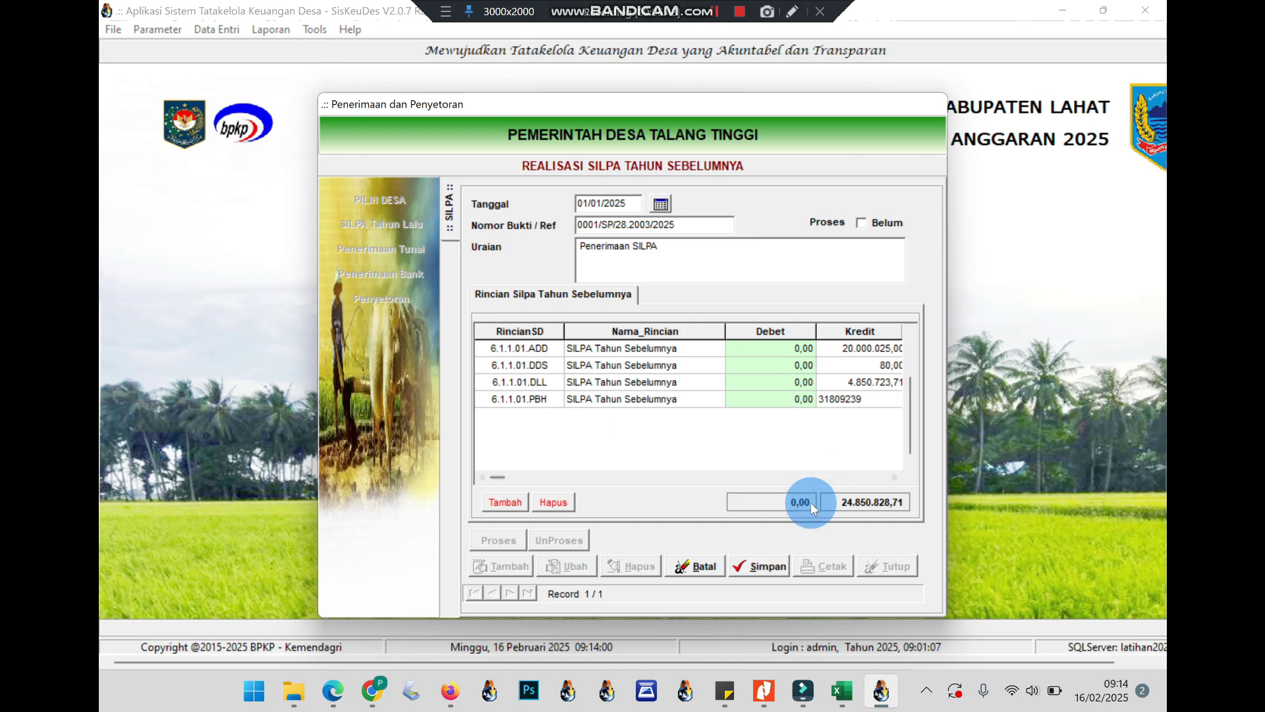
pyautogui.click(759, 566)
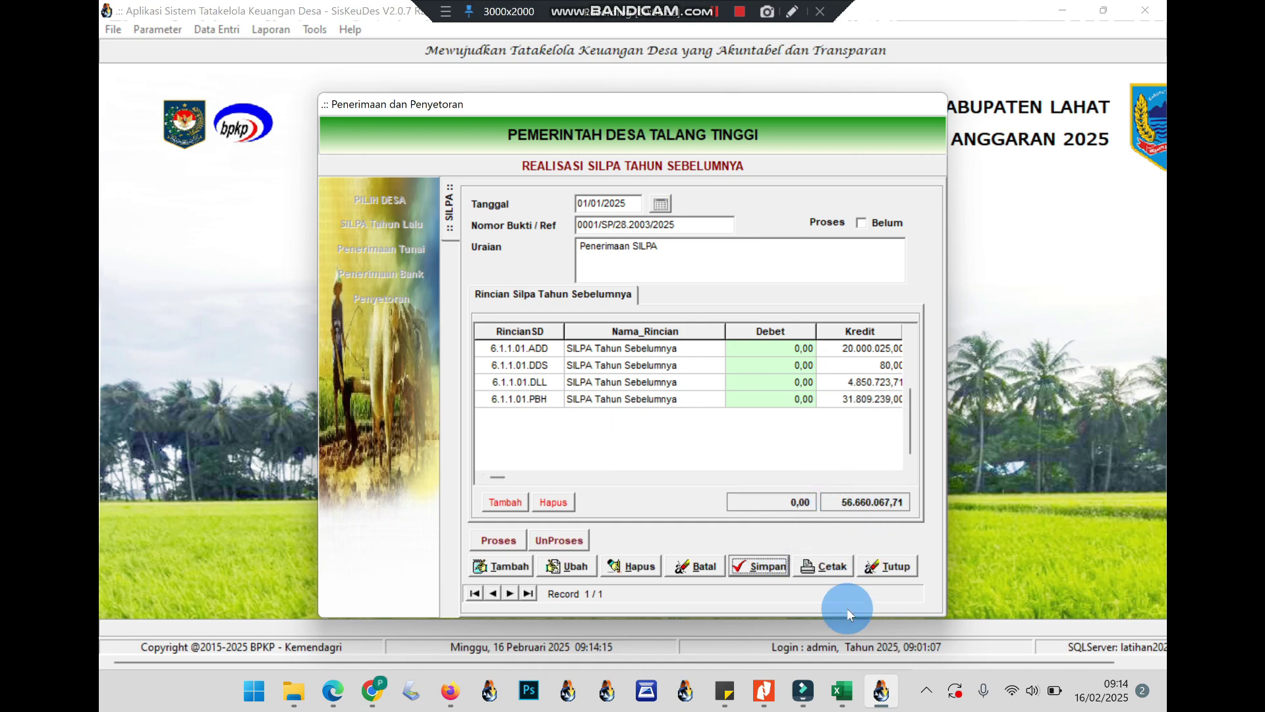
# Step: Compare the saved credits with the 2024 SILPA column in Excel, and process the SILPA receipt record in Siskeudes
pyautogui.click(844, 691)
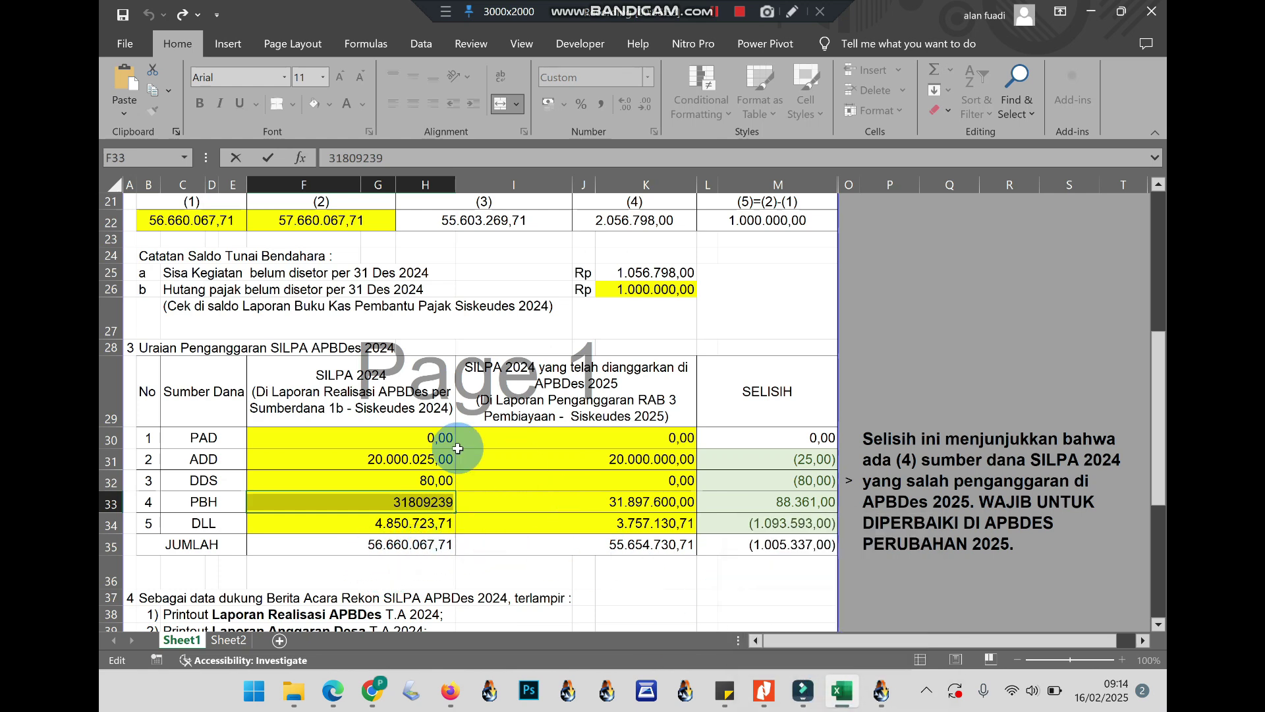
pyautogui.click(409, 461)
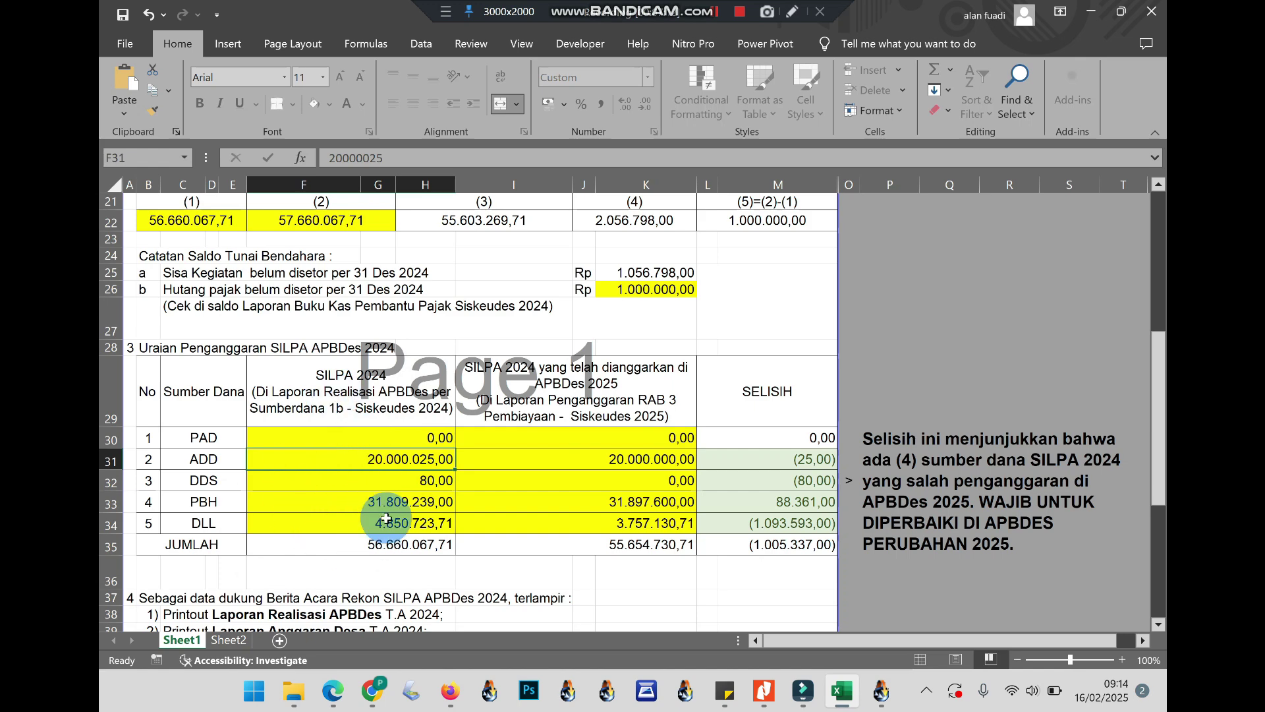
pyautogui.click(881, 692)
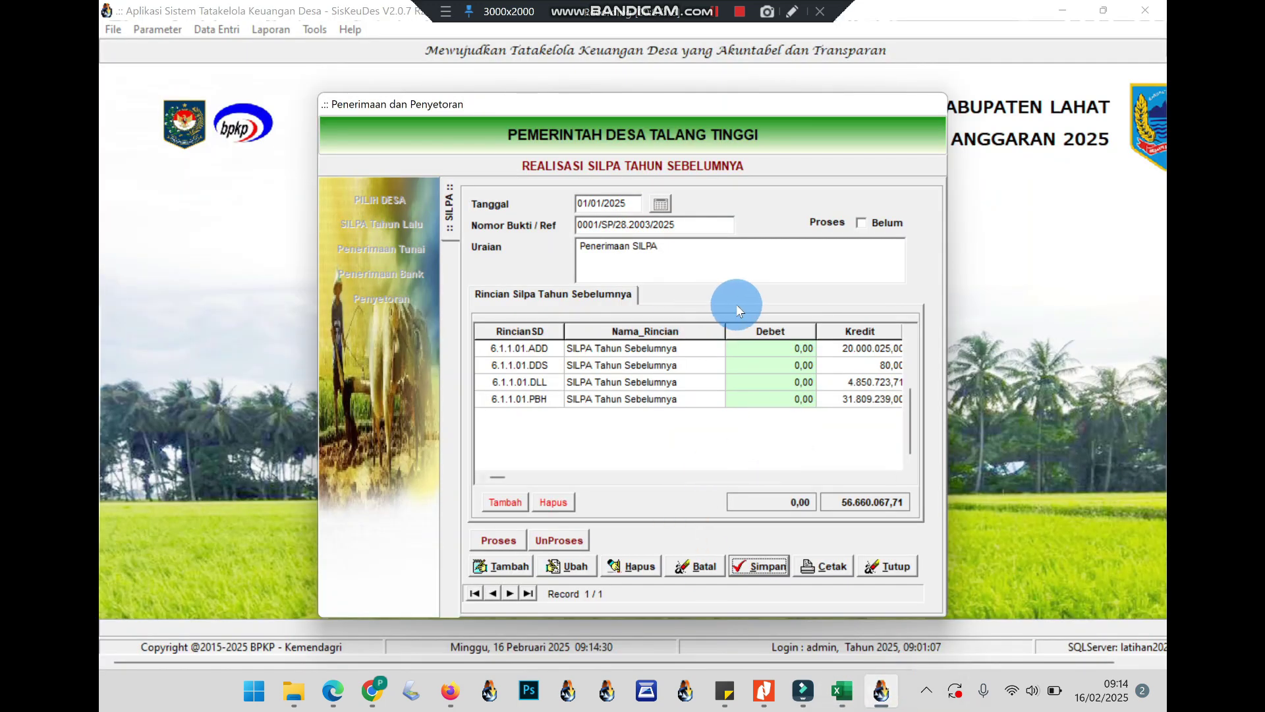
pyautogui.click(494, 538)
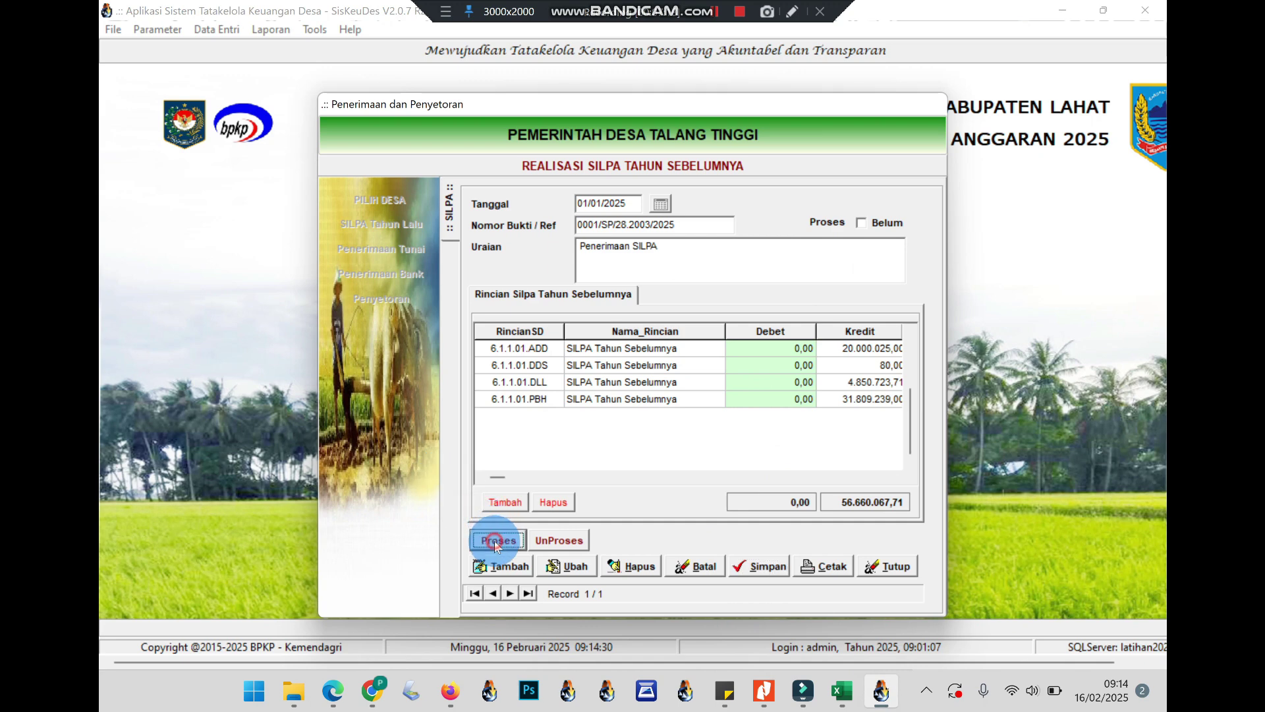
pyautogui.press('Return')
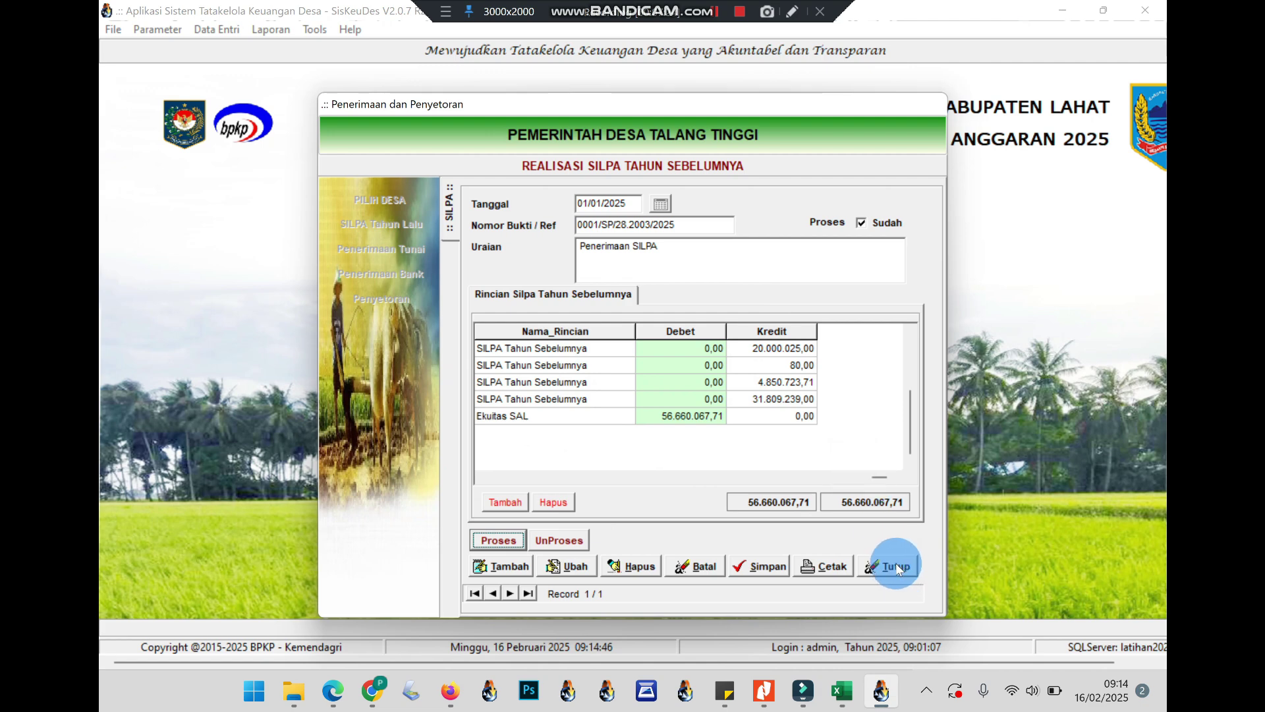
# Step: Switch to the sticky note and append "(jika ada)" to the item Input Penyetoran Hutang Pajak
pyautogui.click(724, 691)
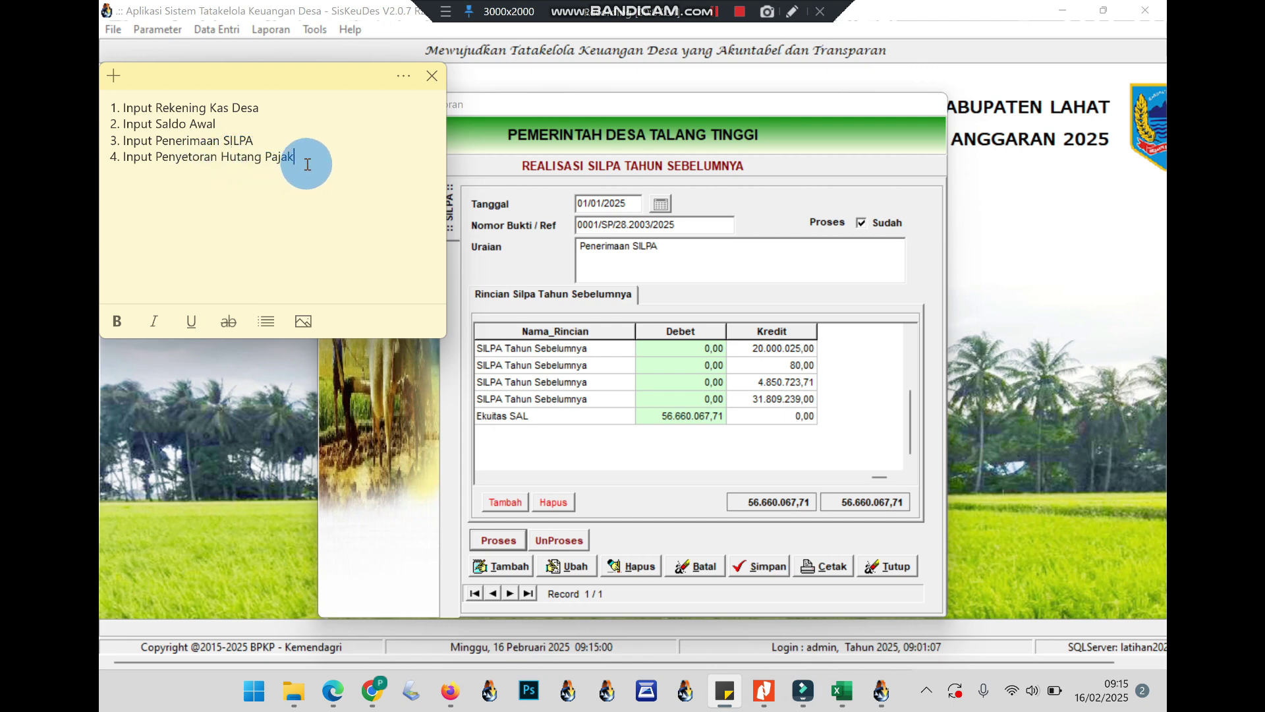
pyautogui.write('ika ada')
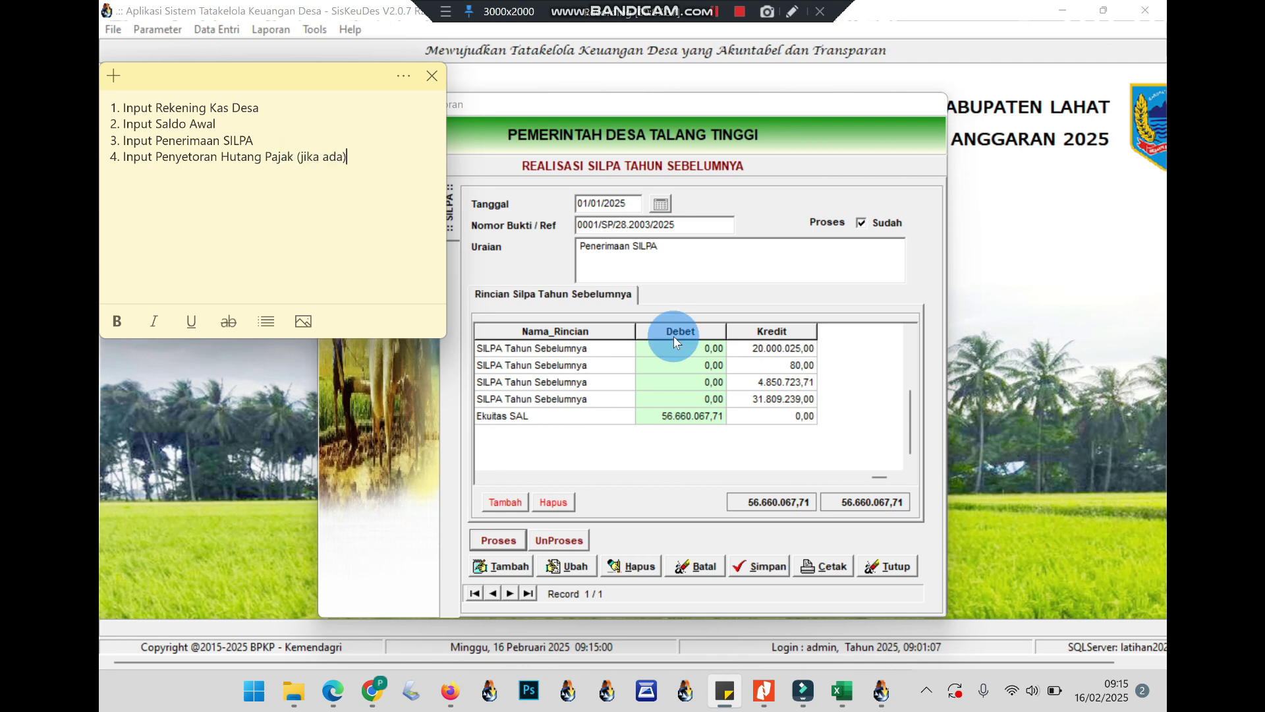
# Step: Close the village receipts form in Siskeudes and open the Penyetoran Pajak data for Desa Talang Tinggi
pyautogui.click(895, 568)
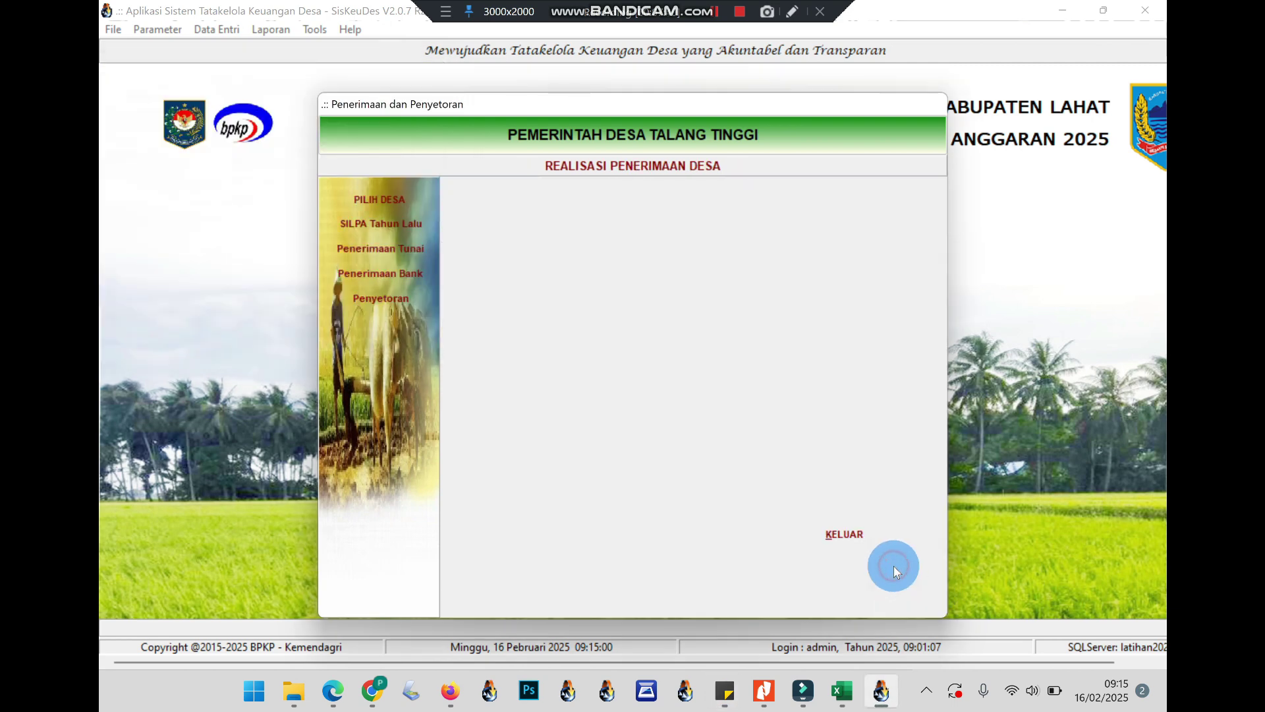
pyautogui.click(852, 539)
pyautogui.click(232, 32)
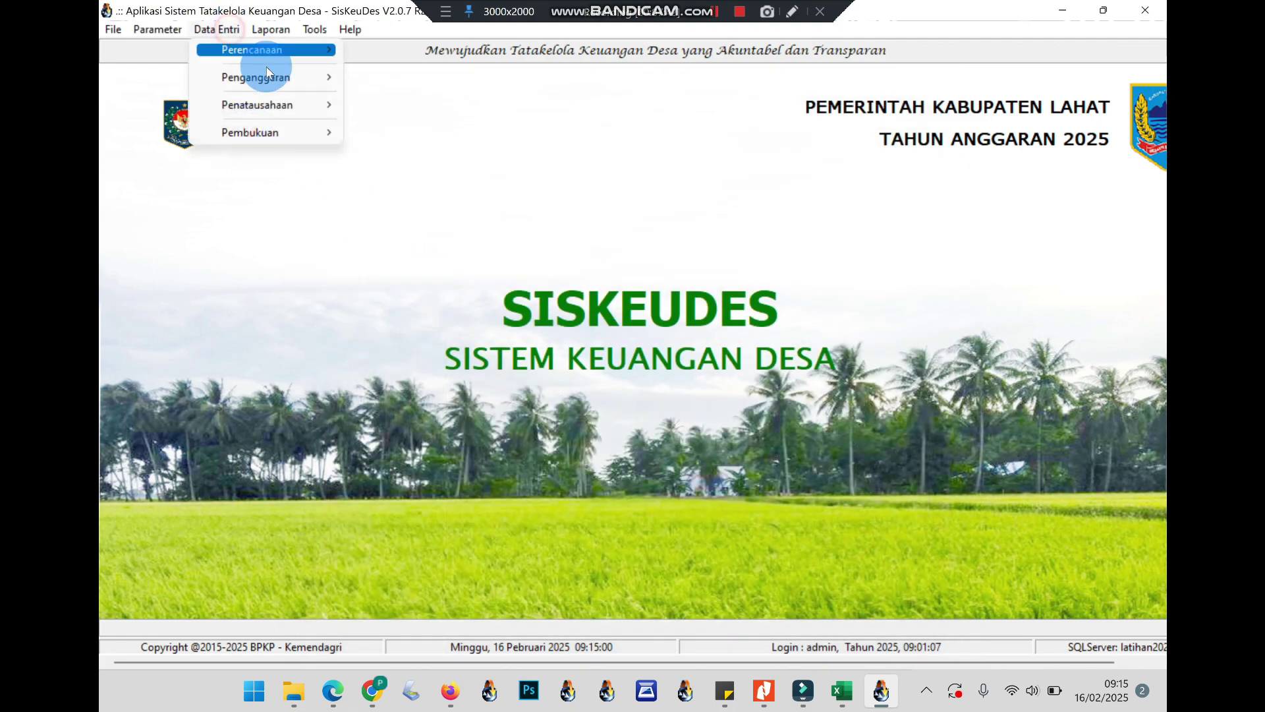
pyautogui.moveTo(291, 103)
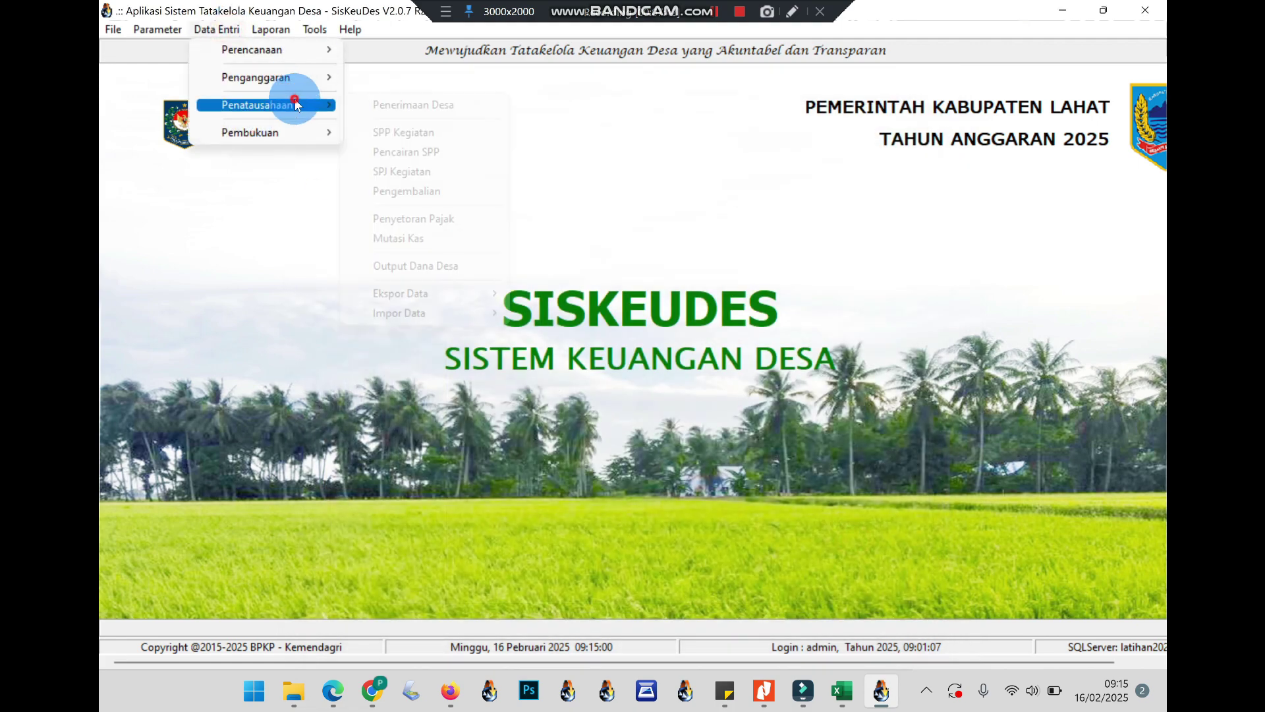
pyautogui.click(410, 215)
pyautogui.click(400, 226)
pyautogui.scroll(-10, 622, 395)
pyautogui.click(527, 453)
pyautogui.doubleClick(525, 448)
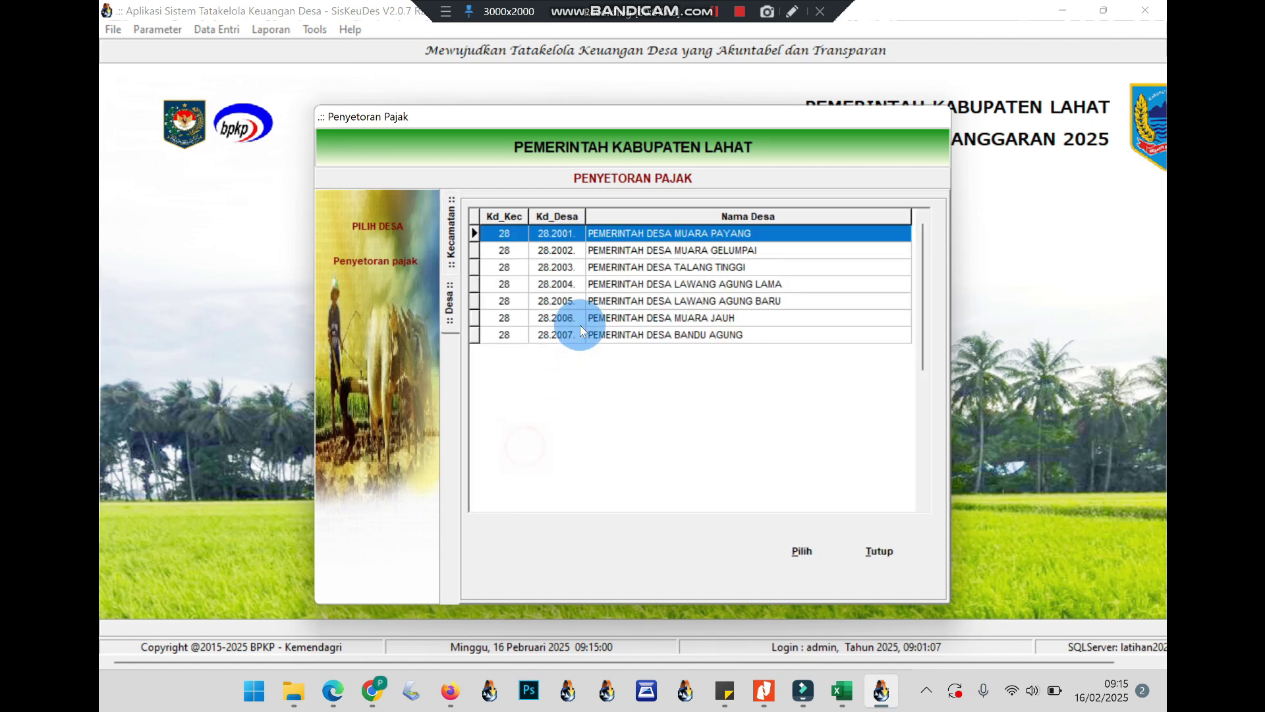
pyautogui.doubleClick(633, 268)
pyautogui.click(404, 267)
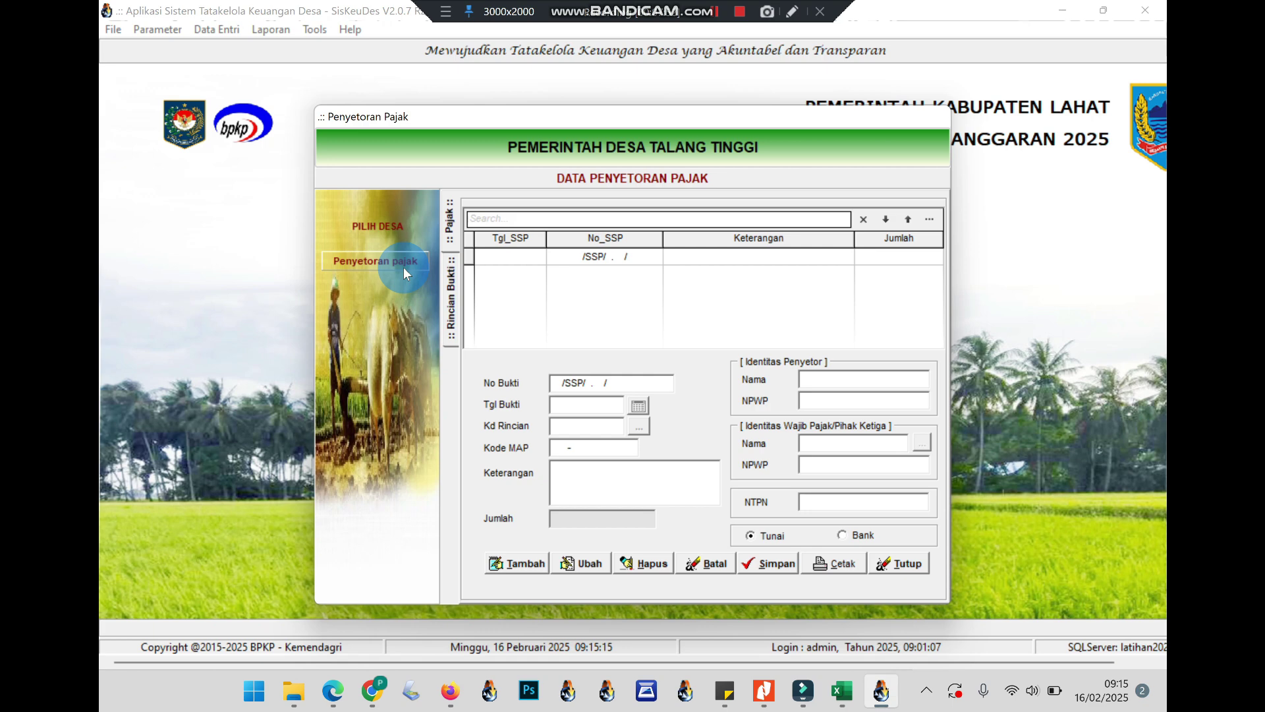
# Step: Add a tax payment dated 16/02/2025 for 7.1.1.01 Potongan Pajak PPN Pusat with the description "Setor Hutang PPN"
pyautogui.click(519, 565)
pyautogui.click(640, 406)
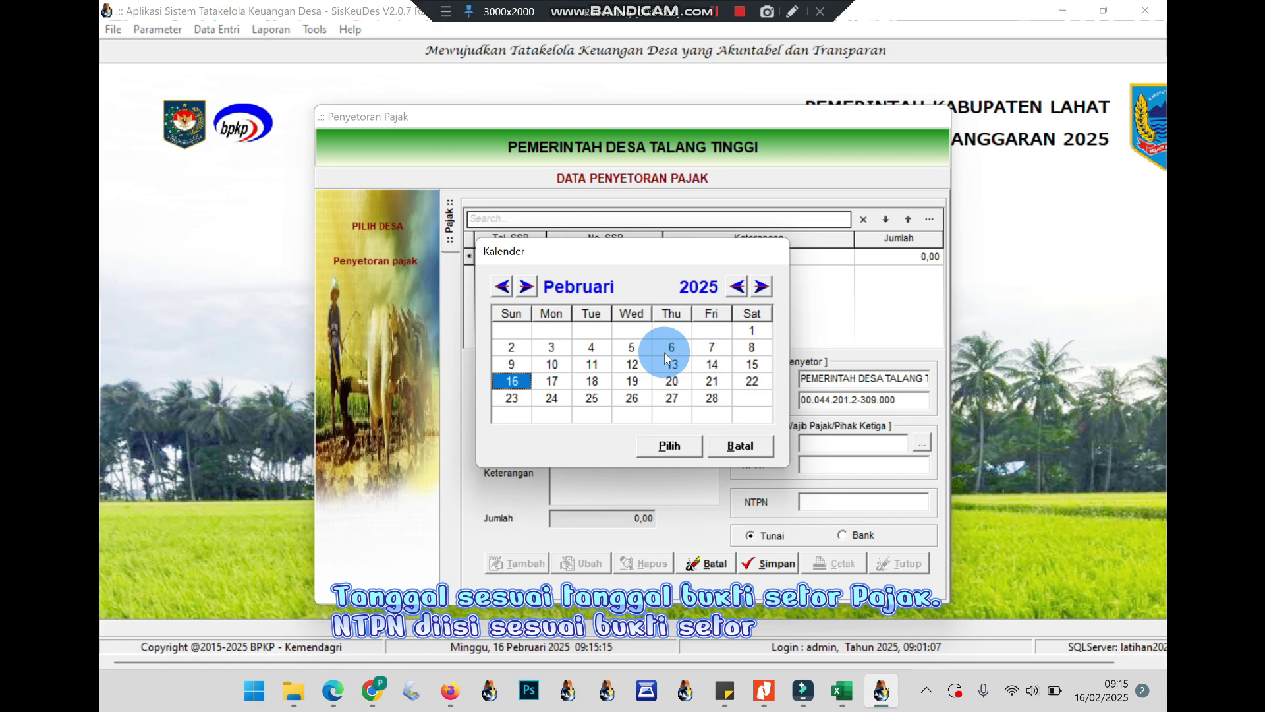
pyautogui.click(671, 446)
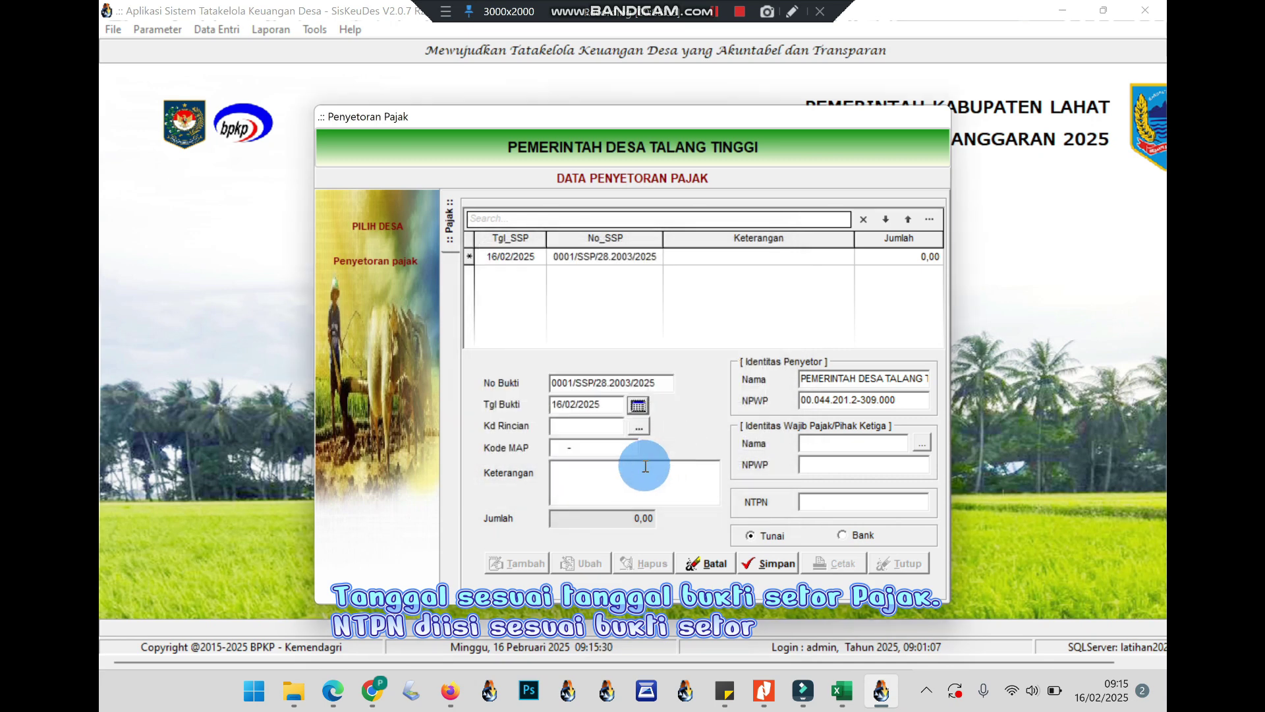
pyautogui.click(639, 417)
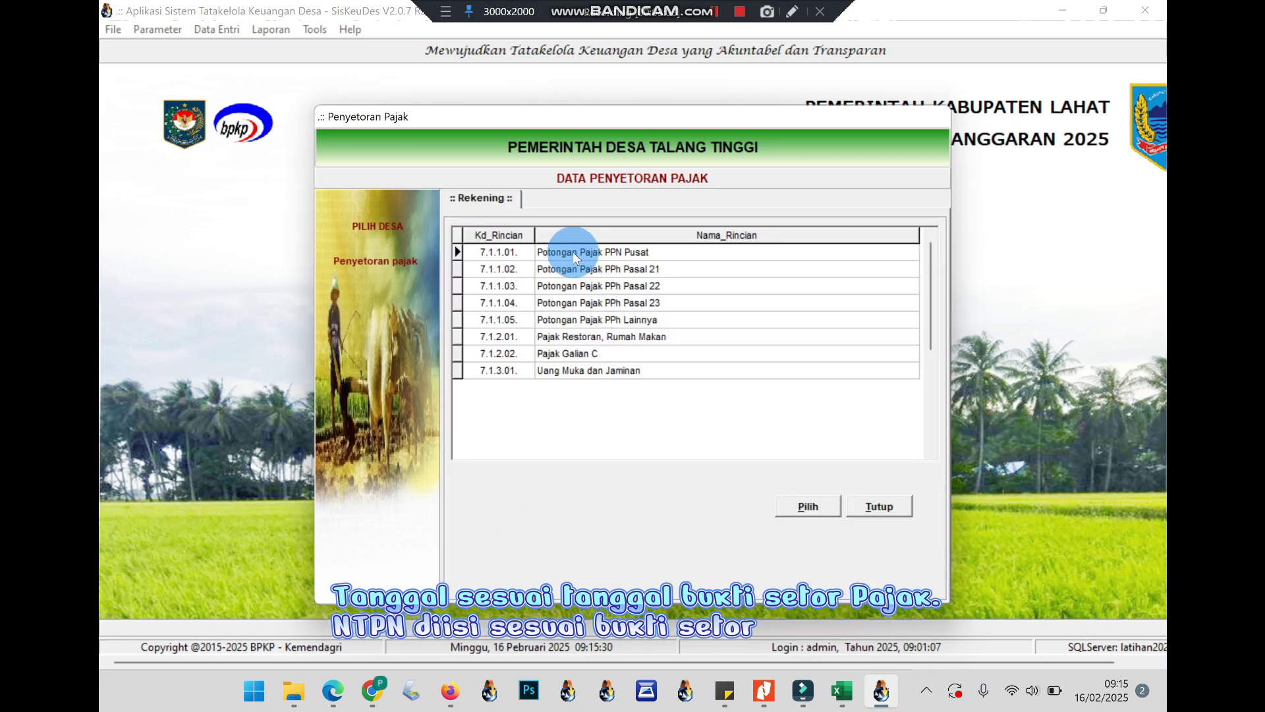
pyautogui.click(572, 252)
pyautogui.click(798, 505)
pyautogui.click(599, 474)
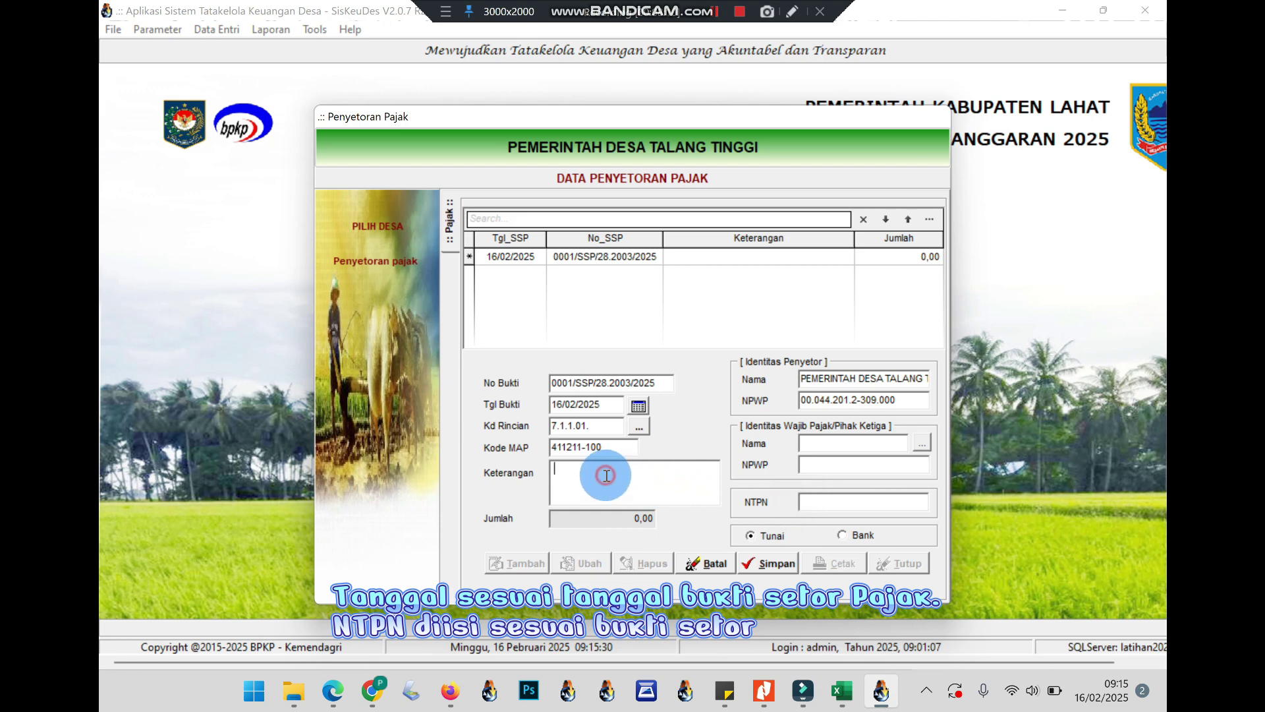
pyautogui.write('Setor Hutang PPN')
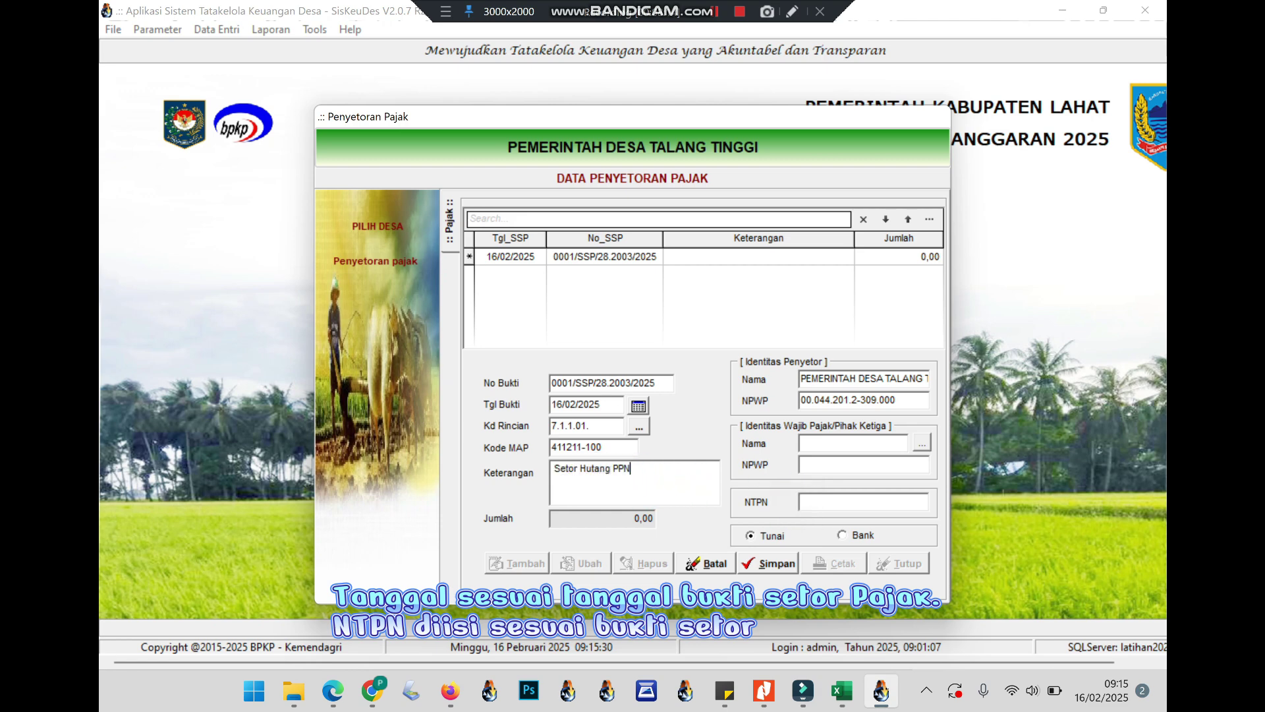
# Step: Fill in the NTPN field with a placeholder transaction number and save the tax payment
pyautogui.click(818, 504)
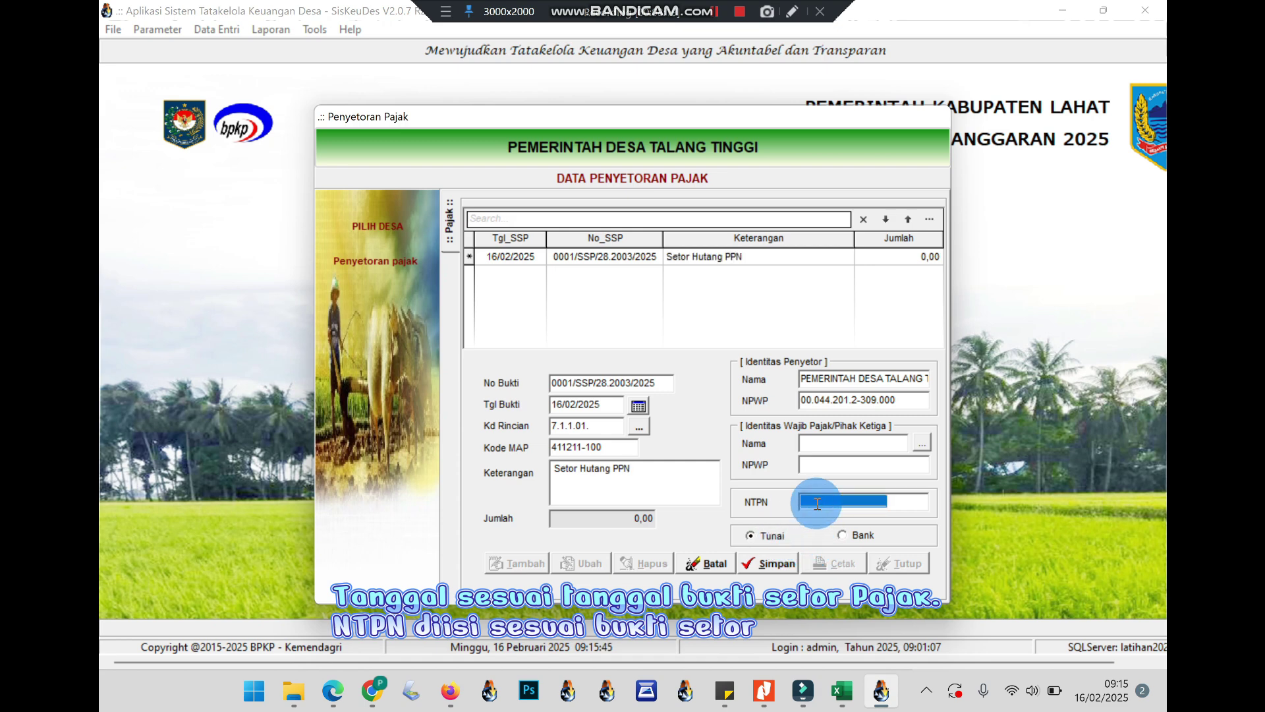
pyautogui.write('0000000000000000')
pyautogui.press('BackSpace')
pyautogui.press('BackSpace')
pyautogui.press('BackSpace')
pyautogui.press('BackSpace')
pyautogui.press('BackSpace')
pyautogui.press('BackSpace')
pyautogui.press('BackSpace')
pyautogui.press('BackSpace')
pyautogui.write('dgfsgsdgs')
pyautogui.click(770, 563)
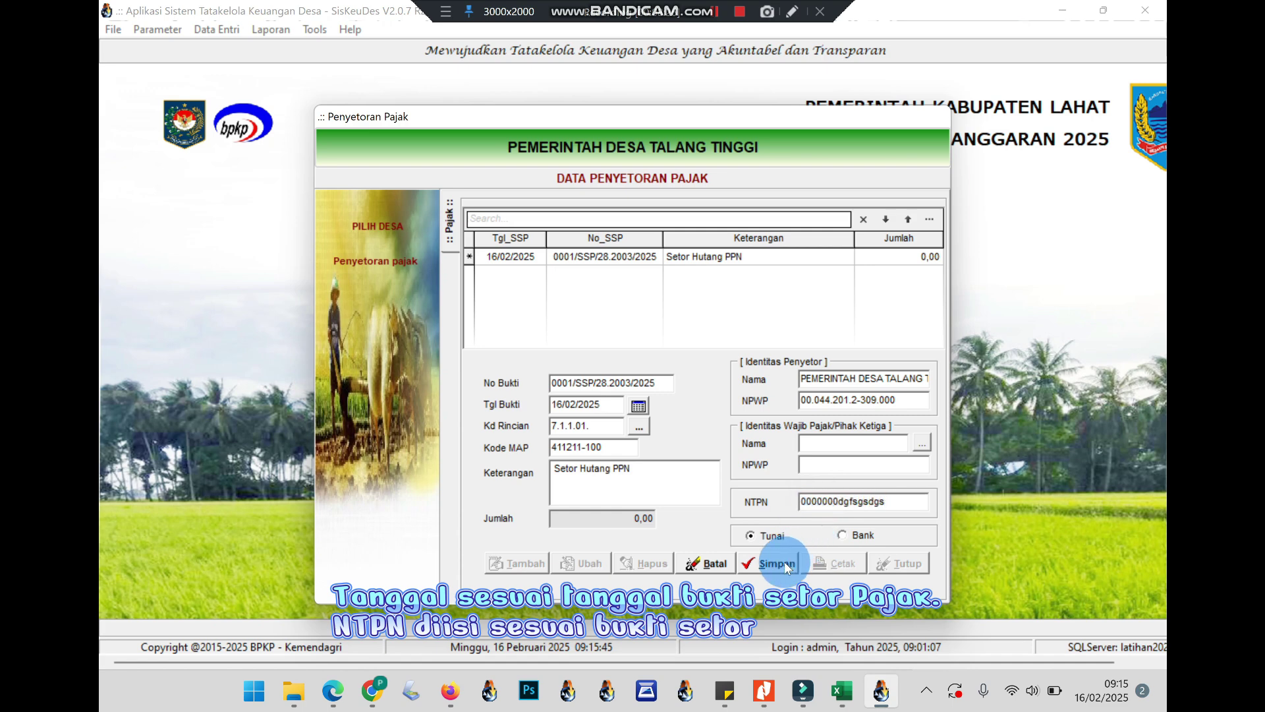
# Step: Add last year's 7.1.1.01 Hutang Pajak Pertambahan Nilai balance as the payment's detail line, save it, and return to the payment list
pyautogui.click(693, 262)
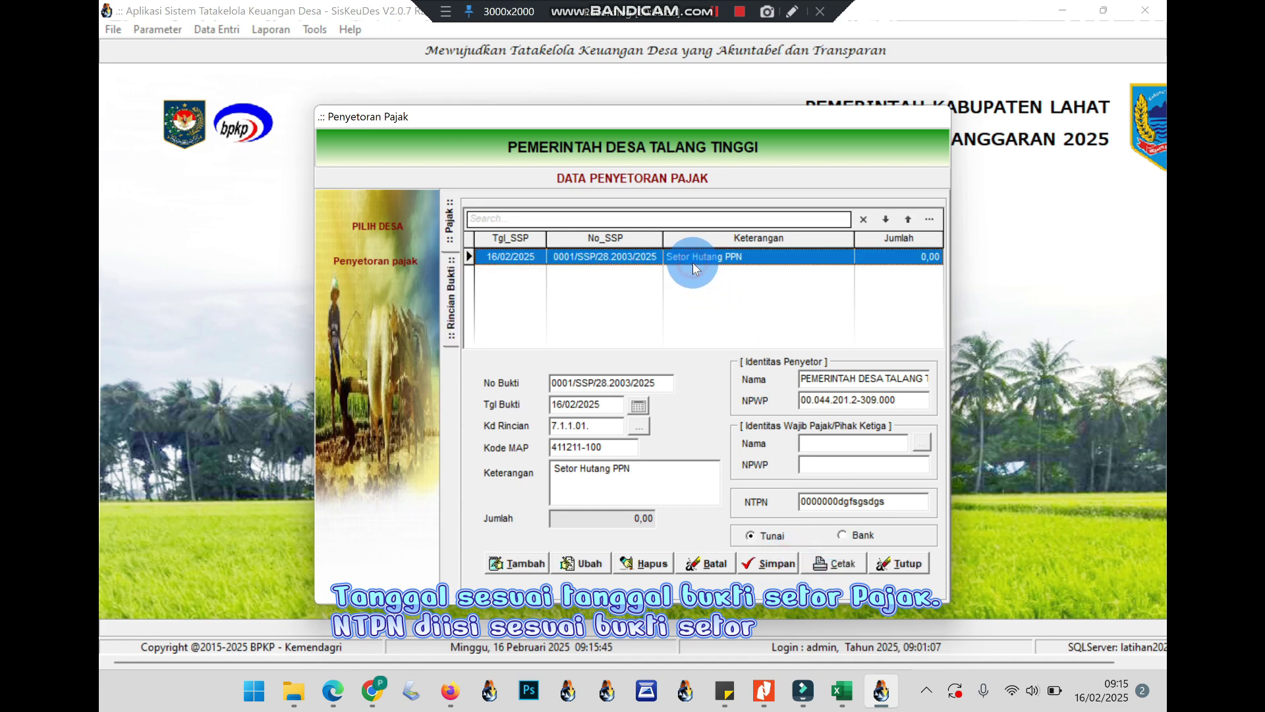
pyautogui.doubleClick(693, 262)
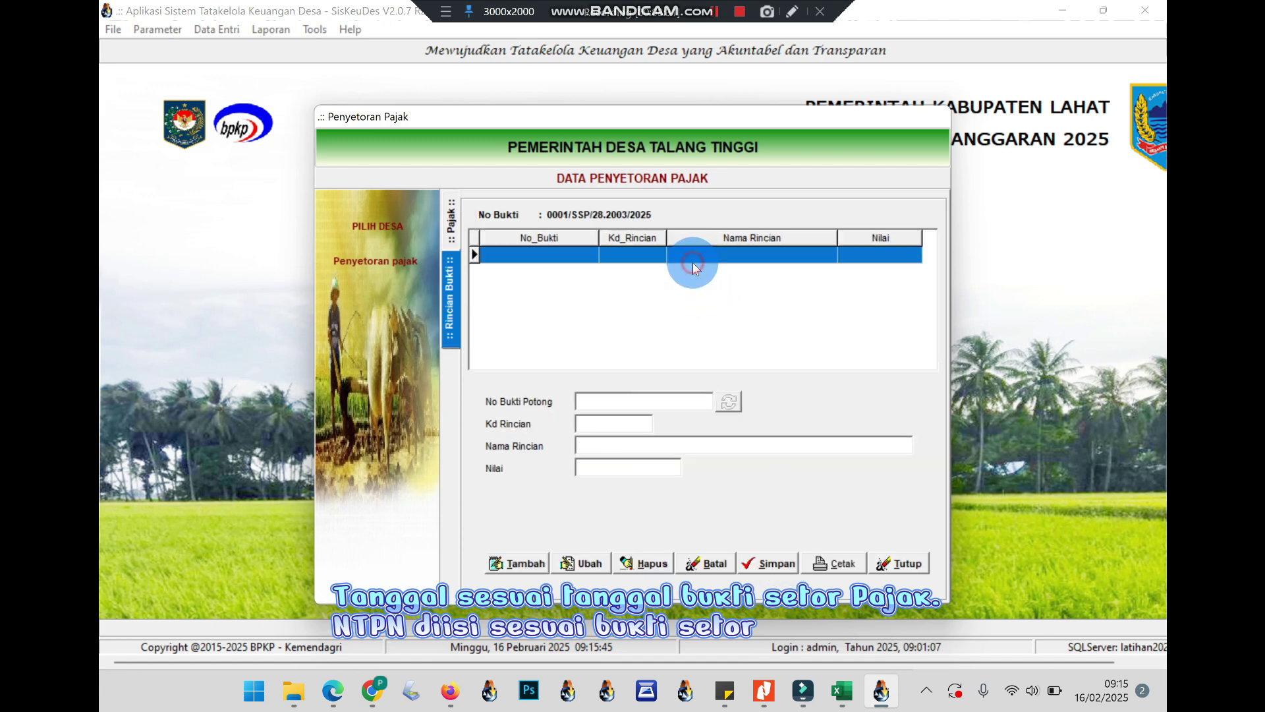
pyautogui.click(528, 559)
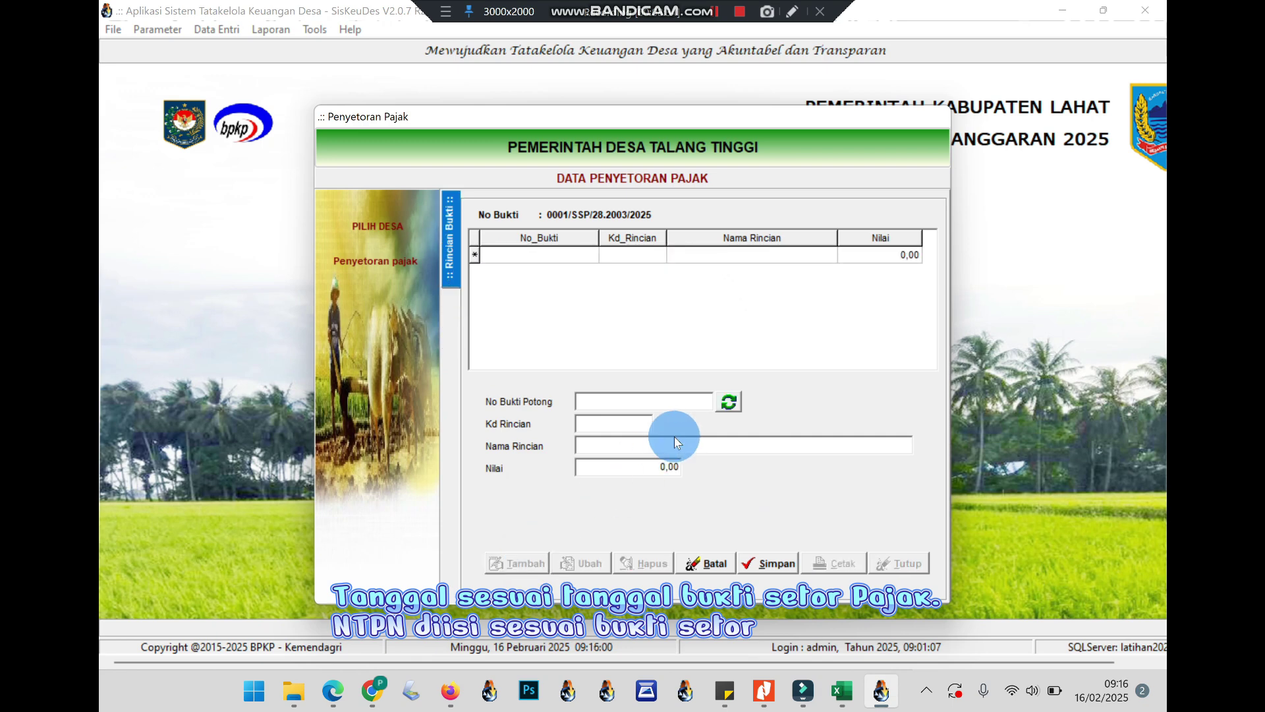
pyautogui.click(729, 402)
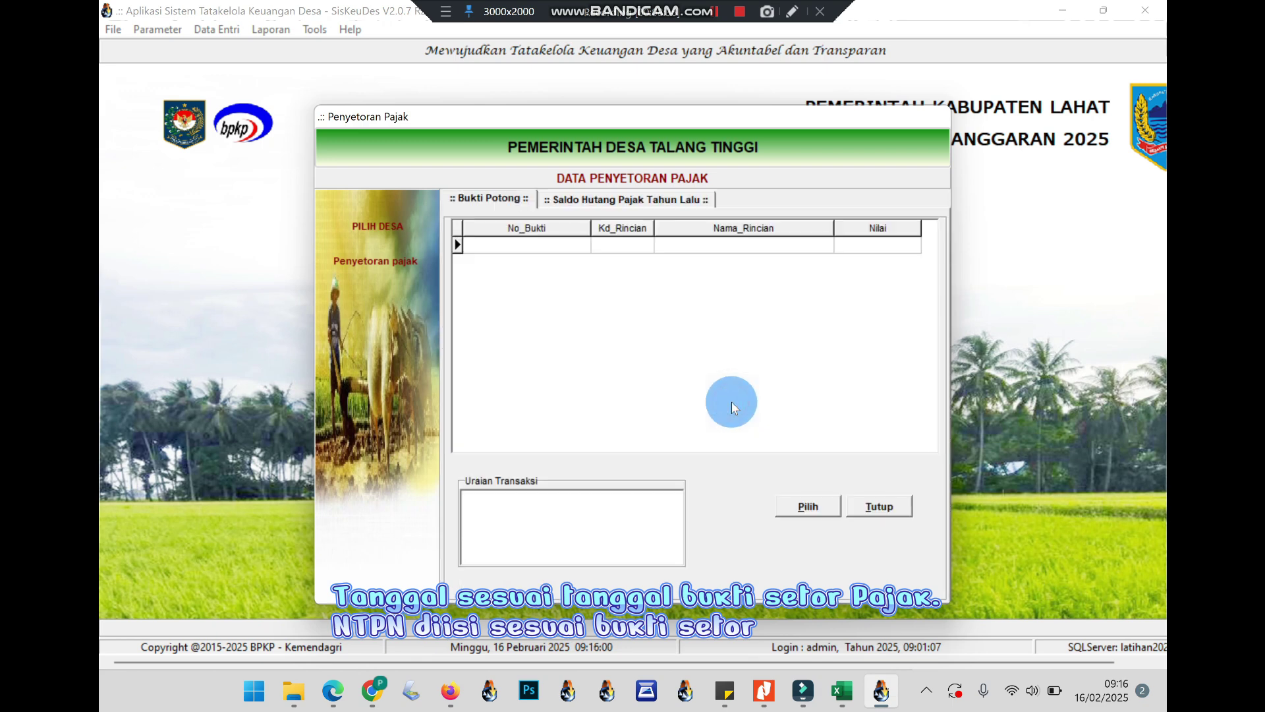
pyautogui.click(570, 203)
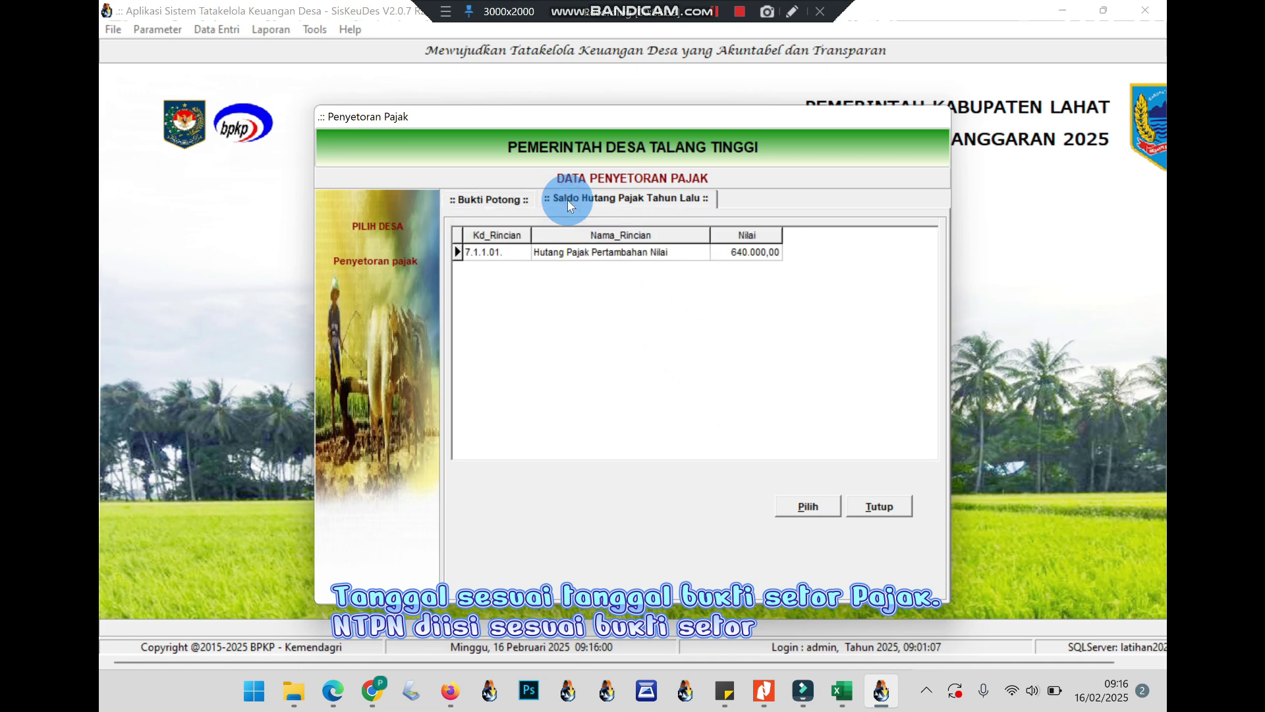
pyautogui.click(597, 255)
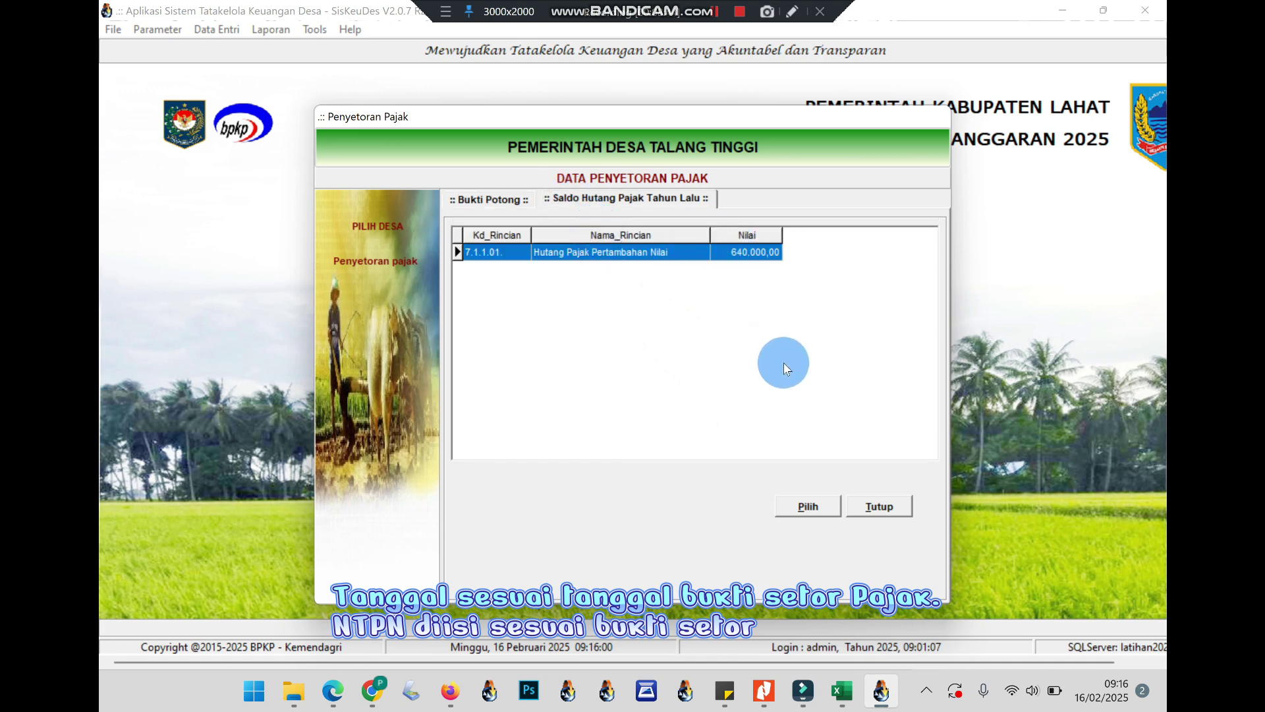
pyautogui.click(813, 505)
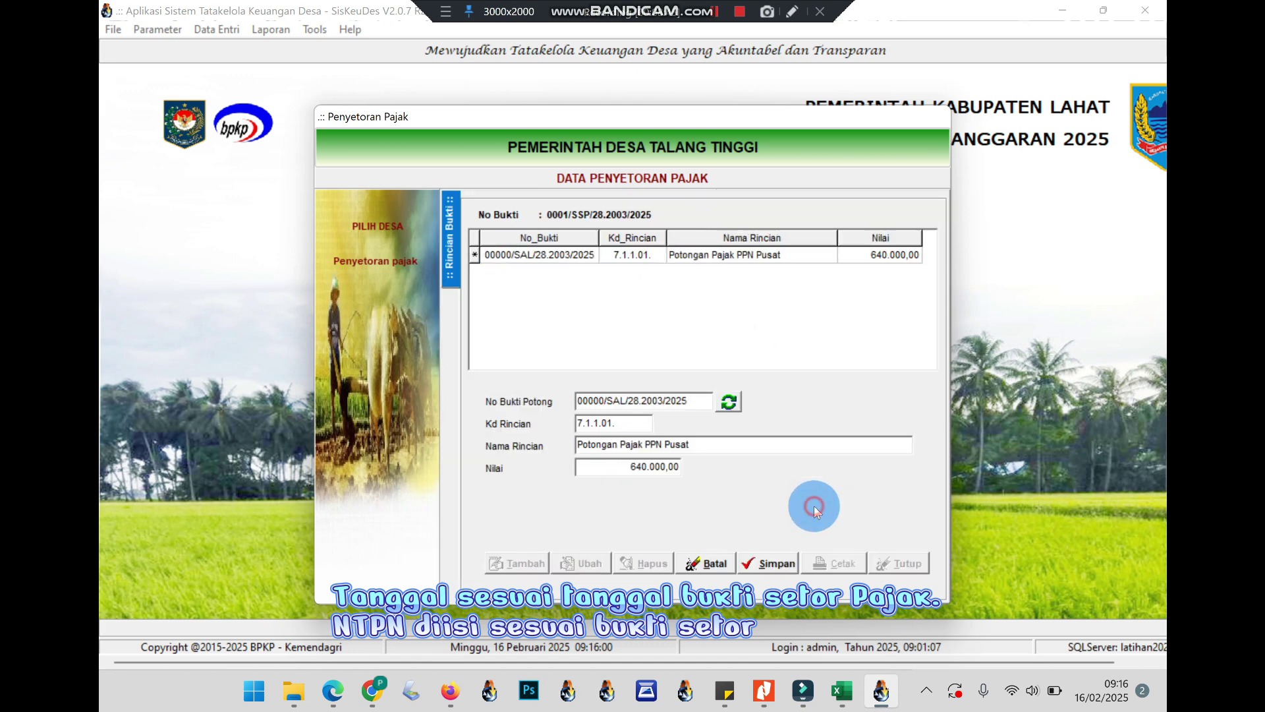
pyautogui.click(775, 562)
pyautogui.click(451, 219)
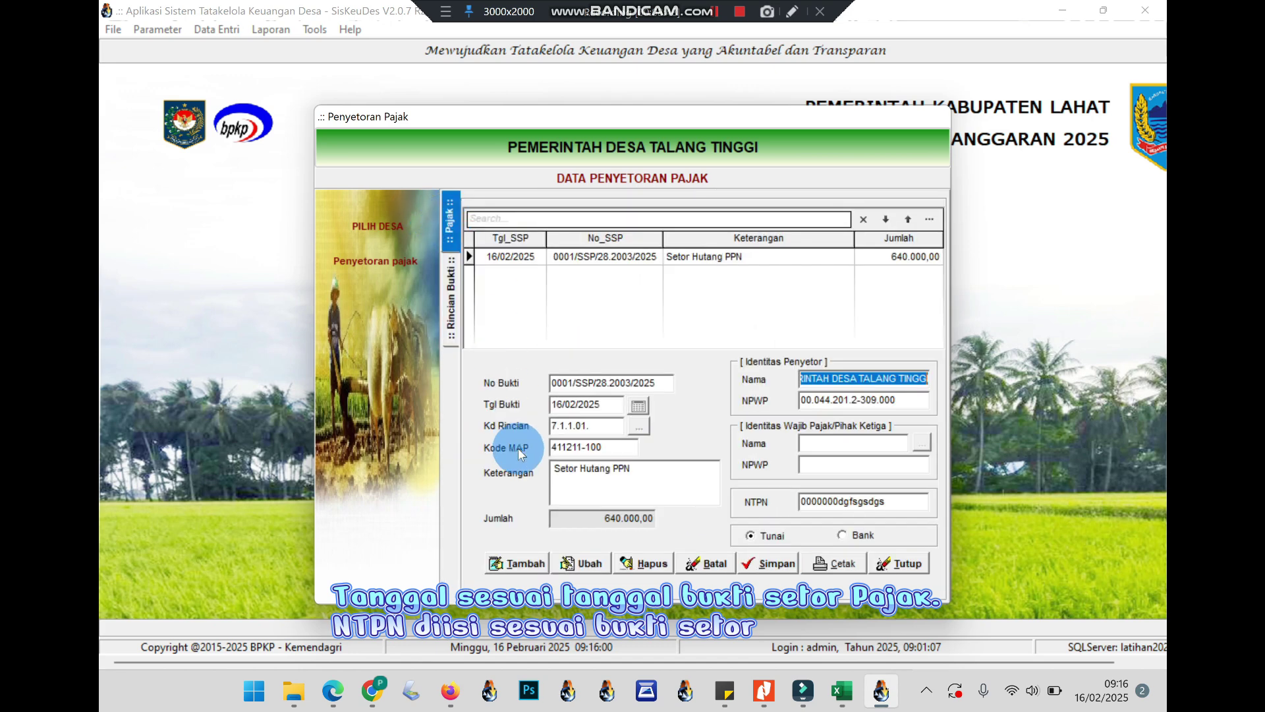
# Step: Add a tax payment dated 16/02/2025 for 7.1.1.03 Potongan Pajak PPh Pasal 22 with the description "Setor Hutang PPH22"
pyautogui.click(523, 552)
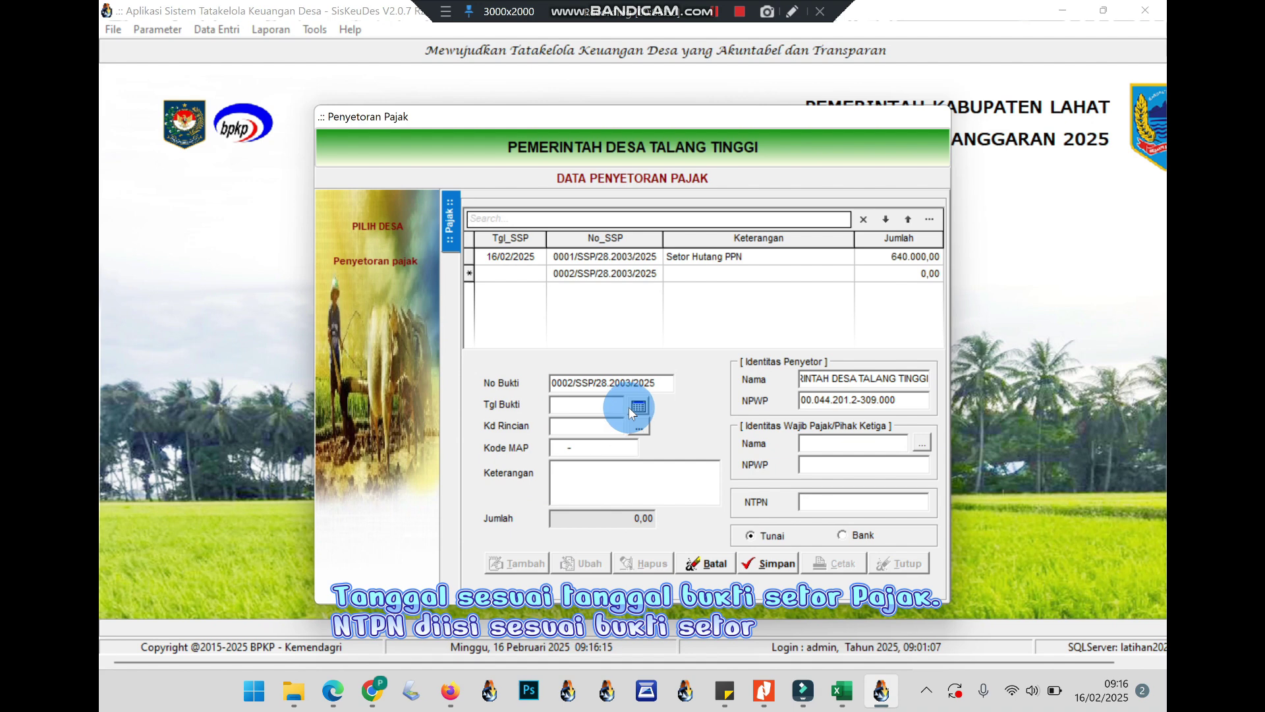
pyautogui.click(632, 407)
pyautogui.click(667, 446)
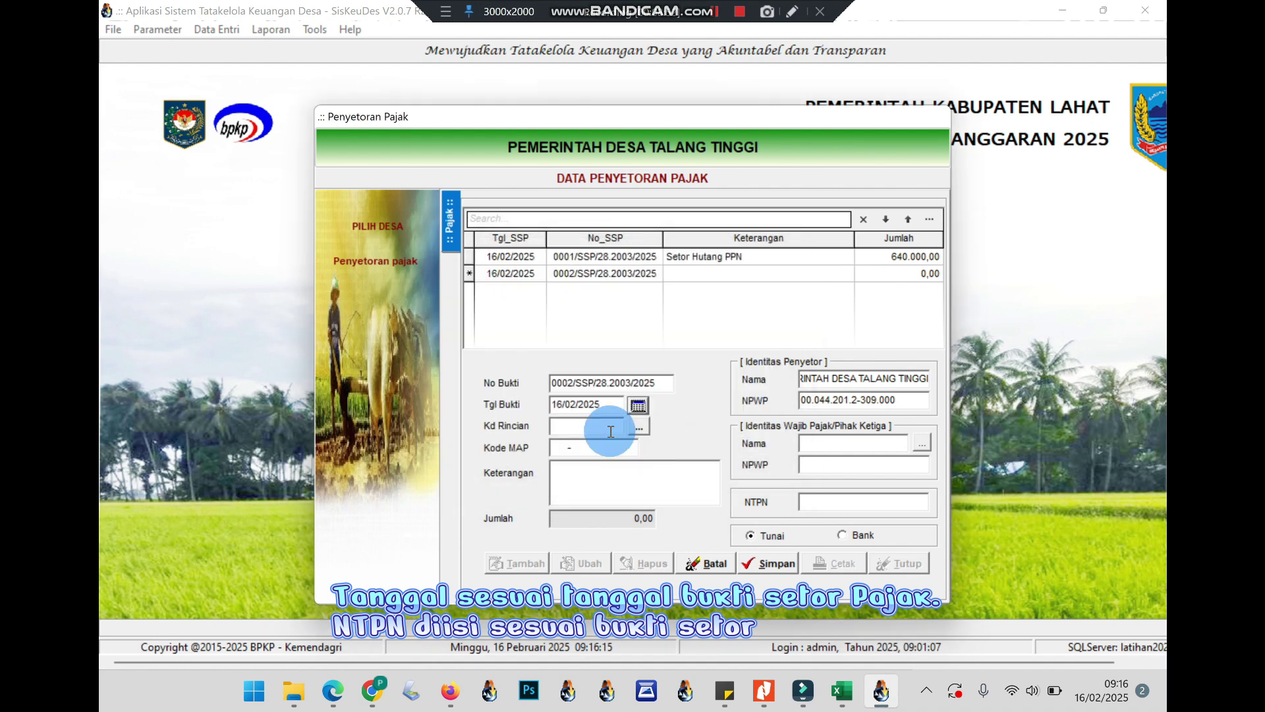
pyautogui.click(639, 424)
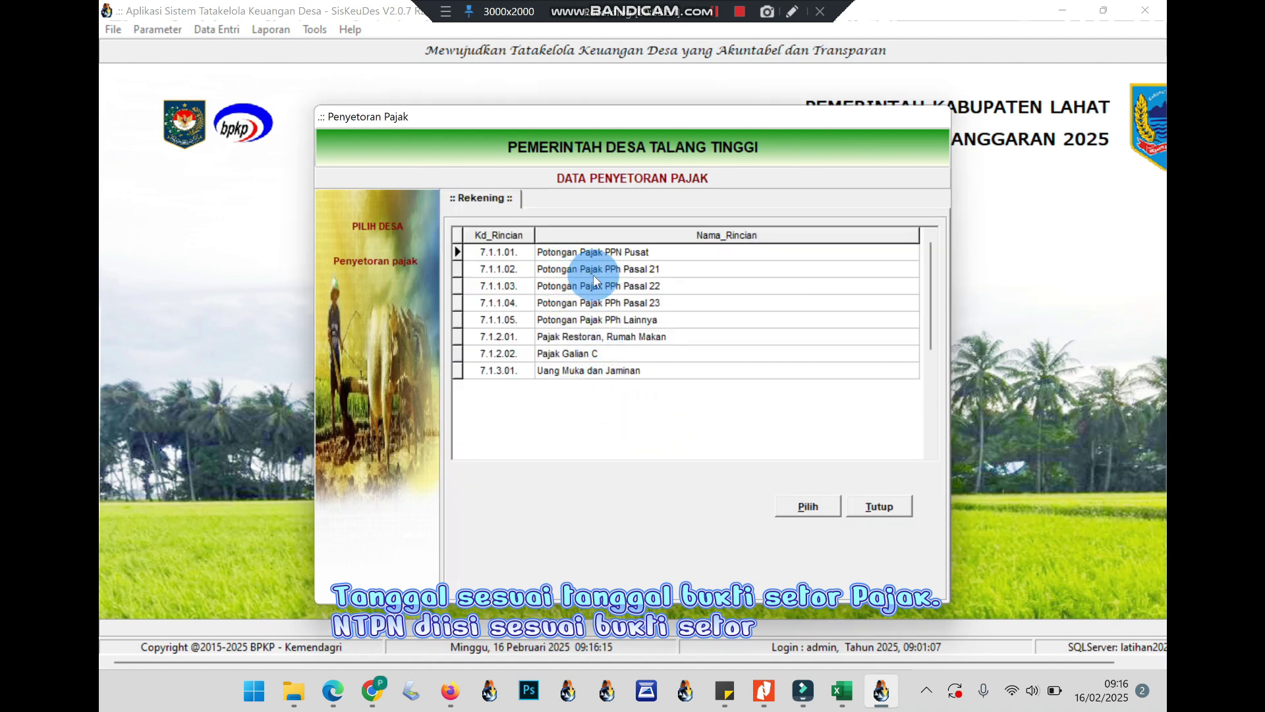
pyautogui.click(573, 286)
pyautogui.click(791, 504)
pyautogui.click(697, 479)
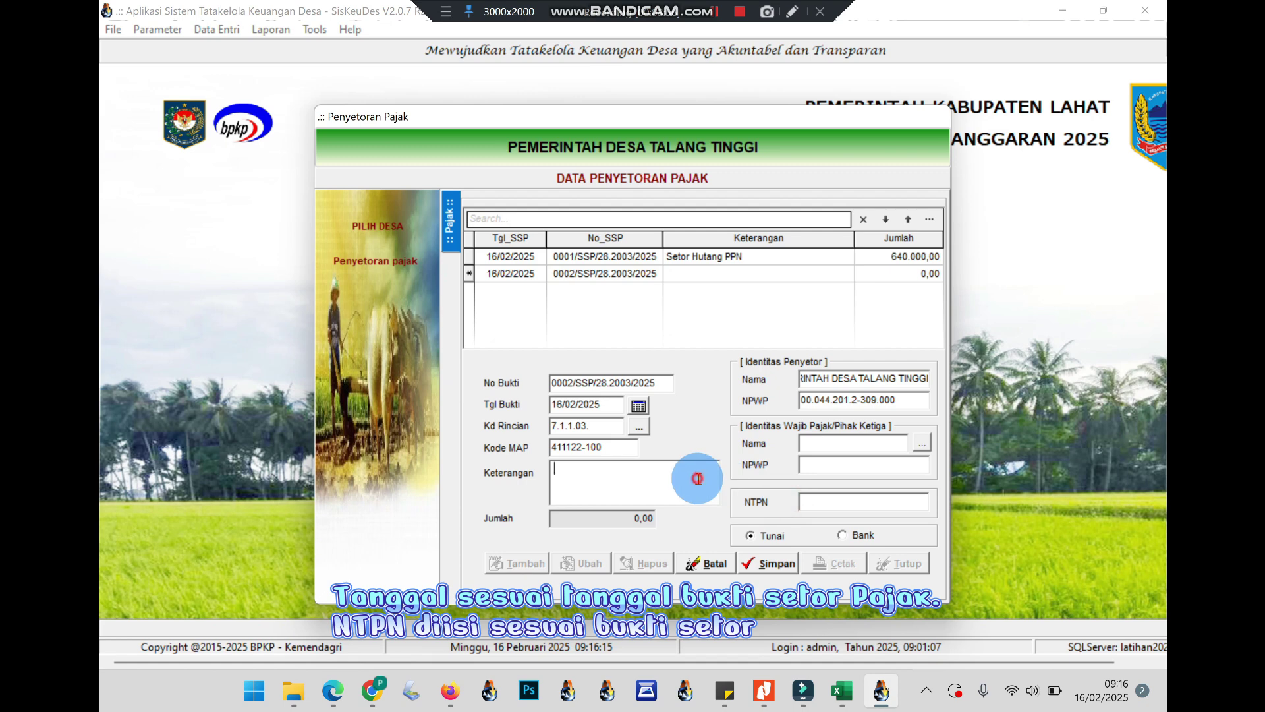
pyautogui.write('Setor Hutang PPH22')
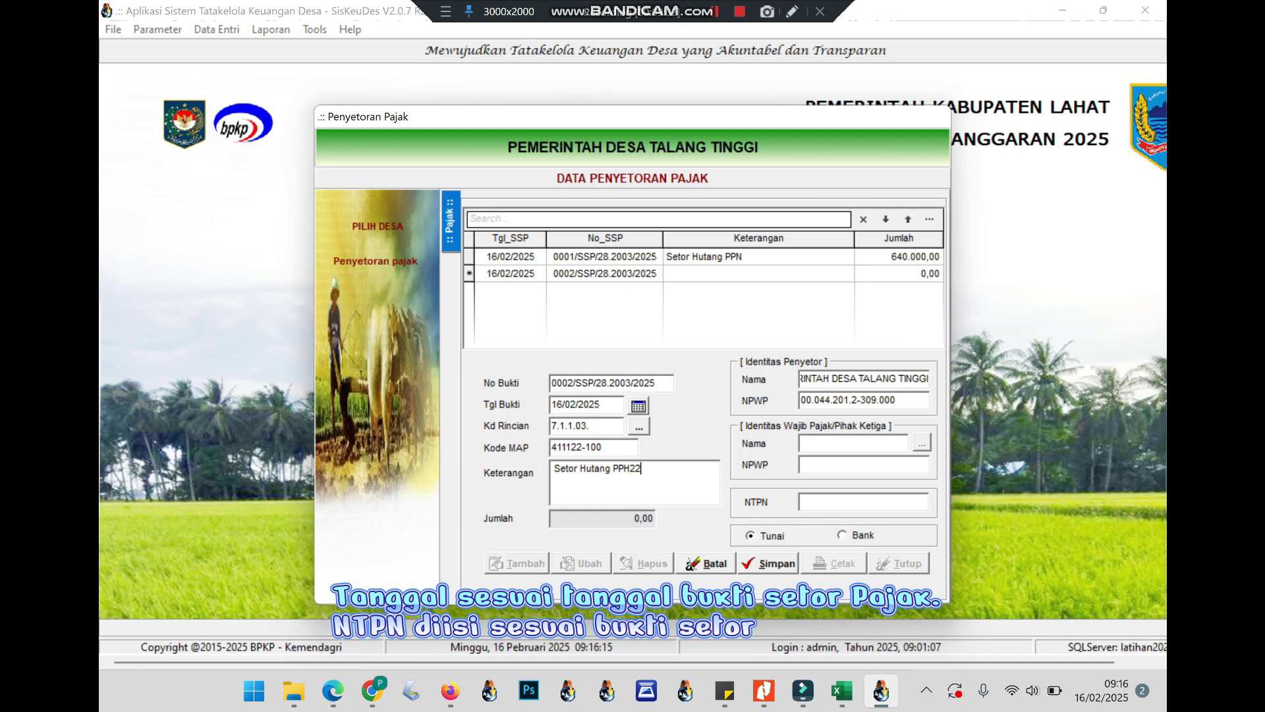
# Step: Enter a placeholder transaction number as the PPh 22 payment's NTPN and save the payment
pyautogui.click(817, 500)
pyautogui.write('fsfdsuwjh454wwtw')
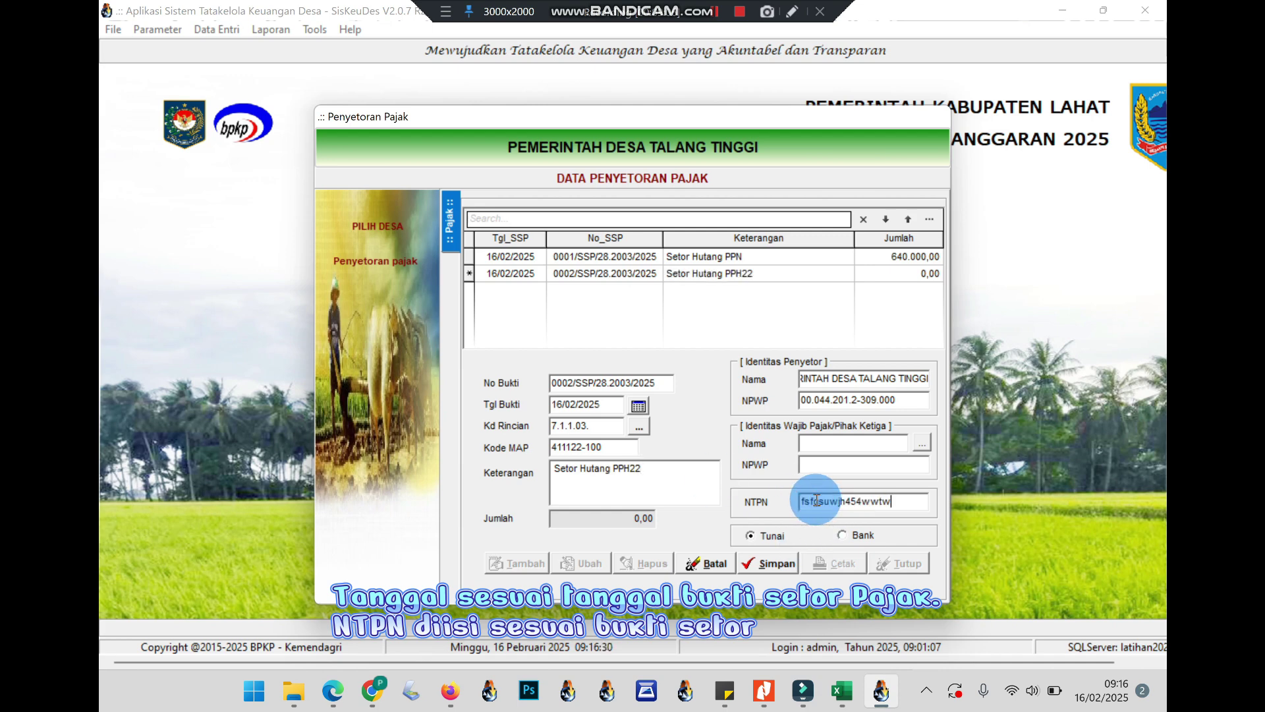
pyautogui.click(770, 565)
pyautogui.click(679, 267)
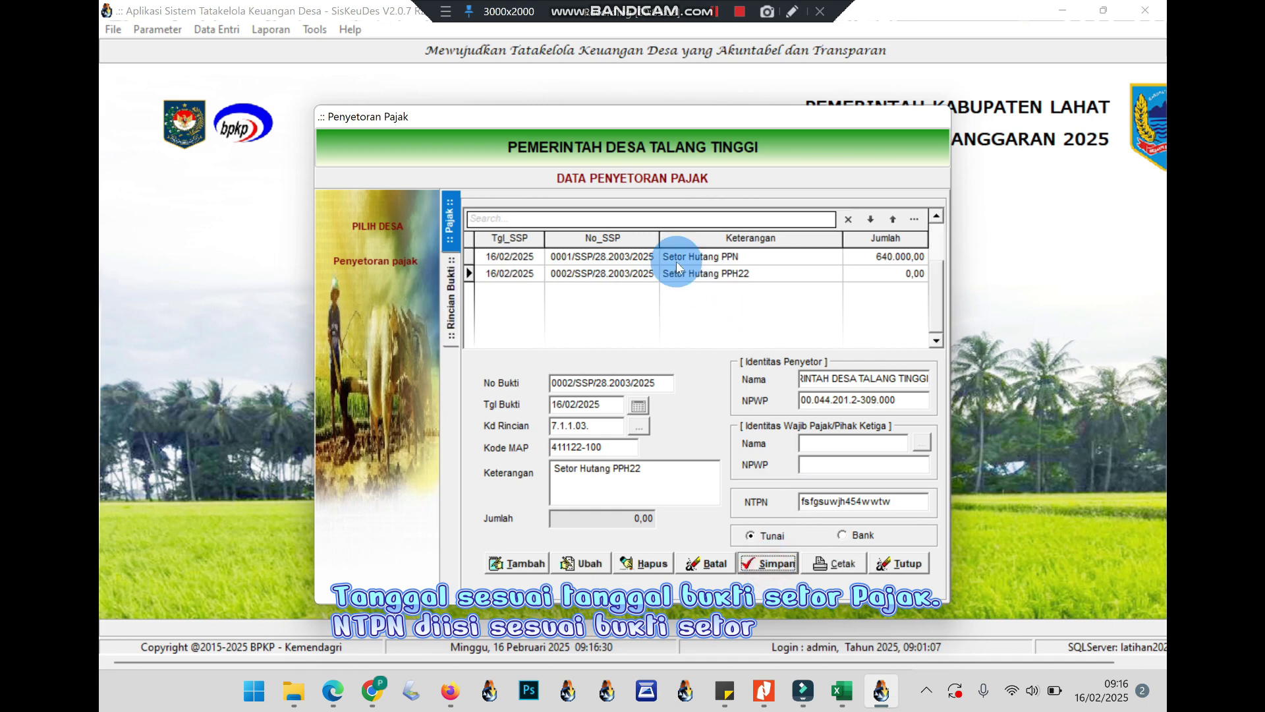
# Step: Add last year's 7.1.1.03 Hutang Pajak Penghasilan PPh 22 balance as the payment's detail line, save it, and return to the payment list
pyautogui.doubleClick(641, 275)
pyautogui.click(520, 565)
pyautogui.click(728, 401)
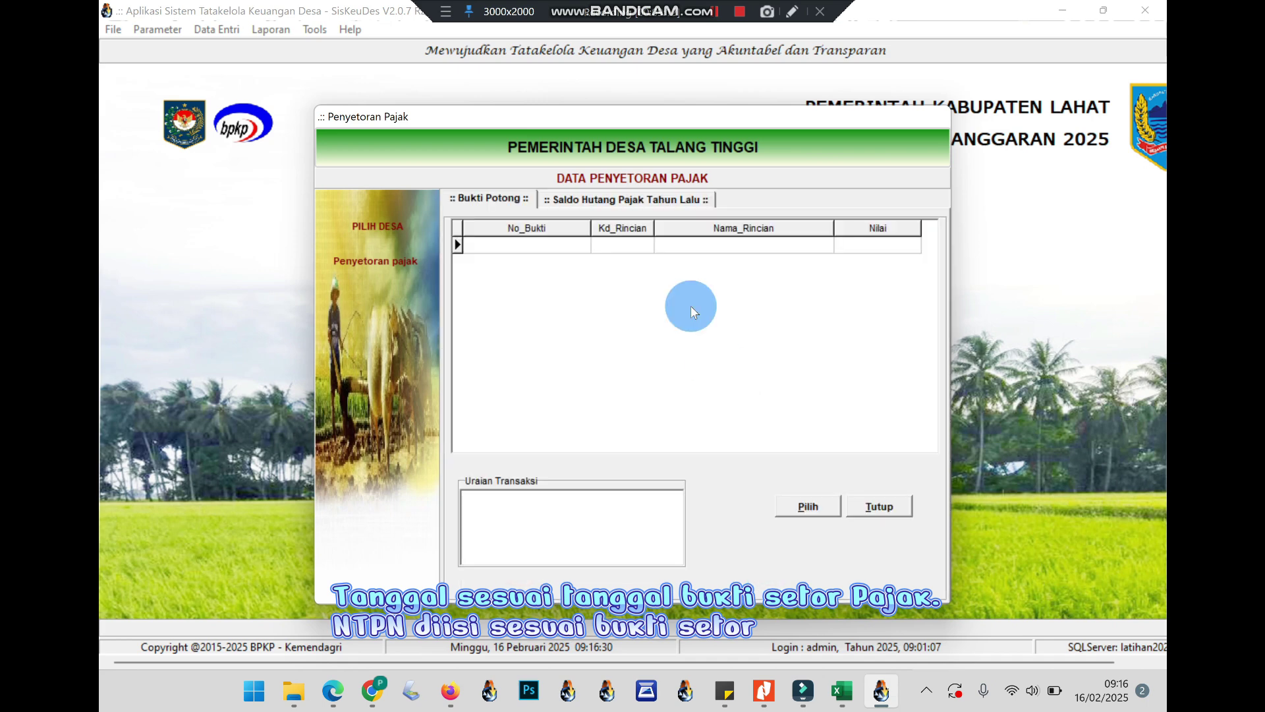
pyautogui.click(625, 206)
pyautogui.click(616, 234)
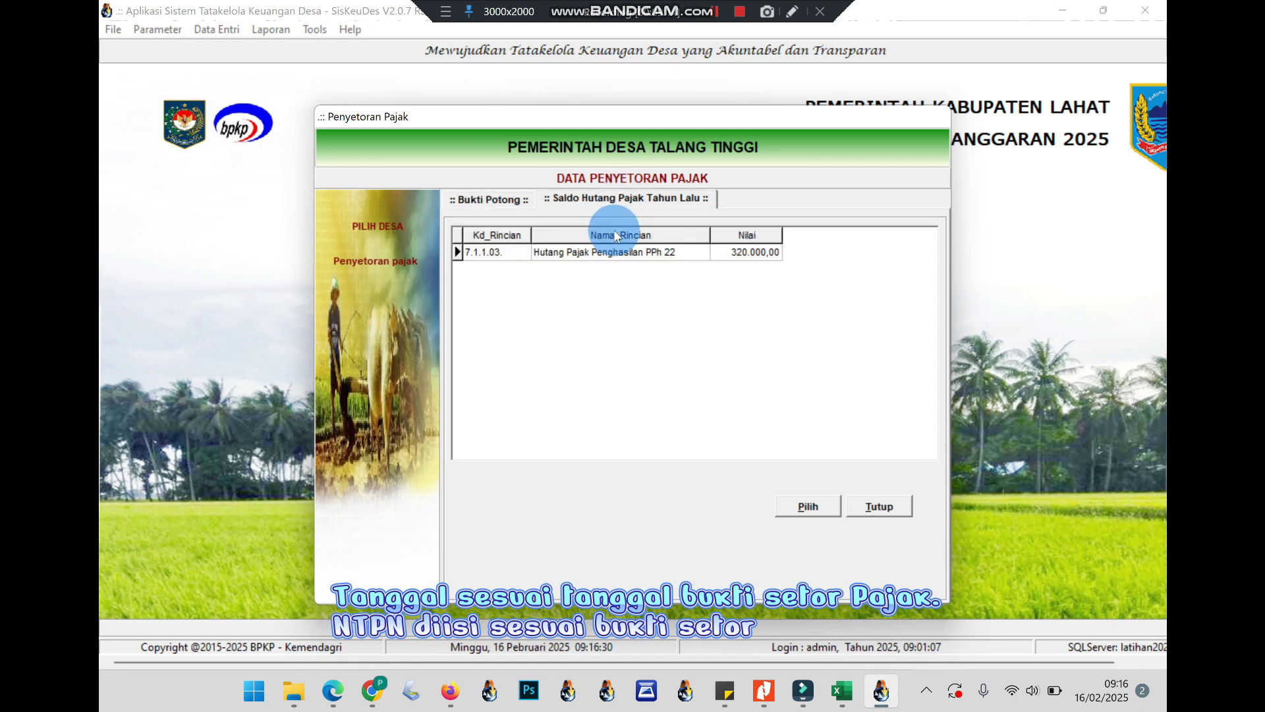
pyautogui.click(613, 251)
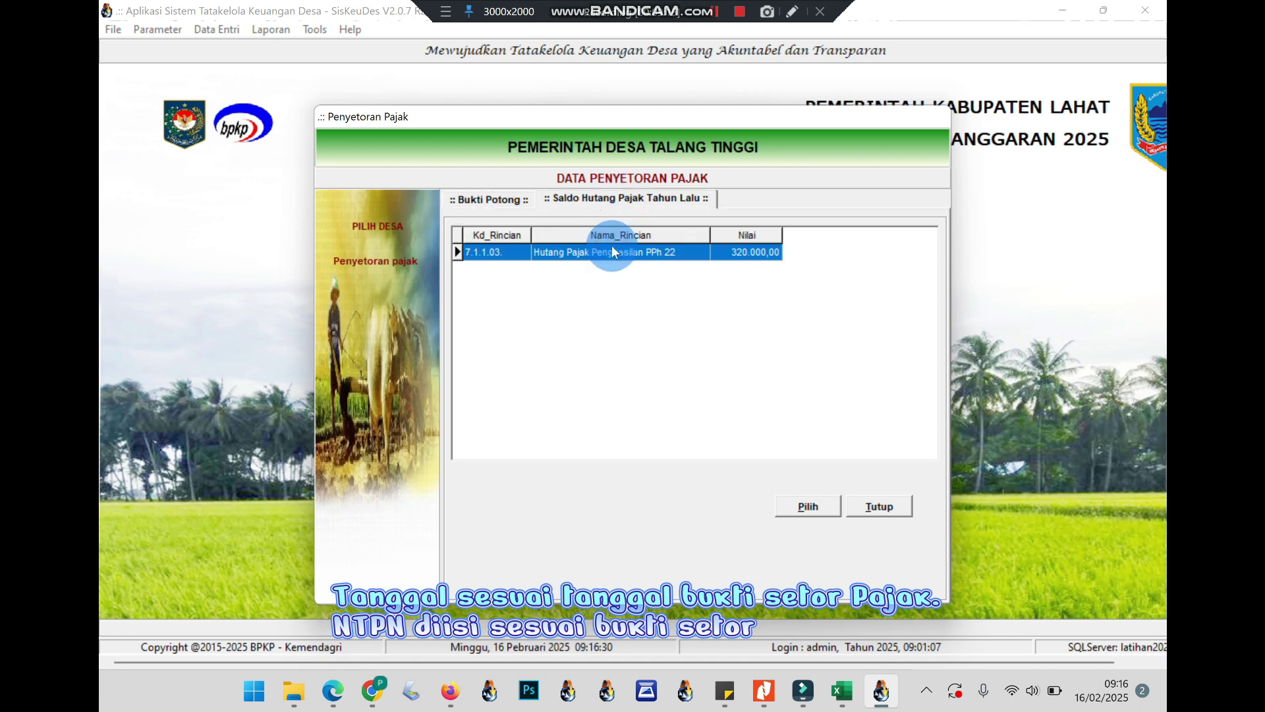
pyautogui.click(798, 505)
pyautogui.click(769, 563)
pyautogui.click(470, 210)
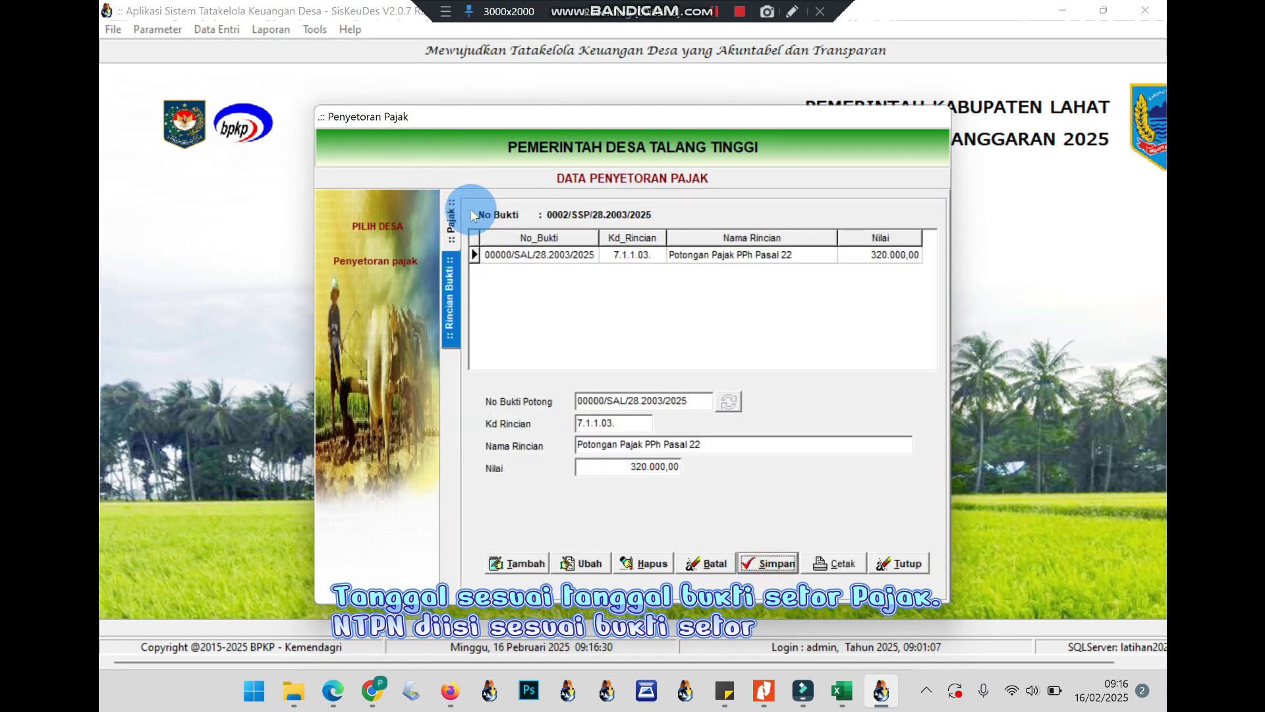
pyautogui.click(452, 210)
# Step: Add another tax payment dated 16/02/2025 for 7.1.2.02 Pajak Galian C
pyautogui.click(518, 563)
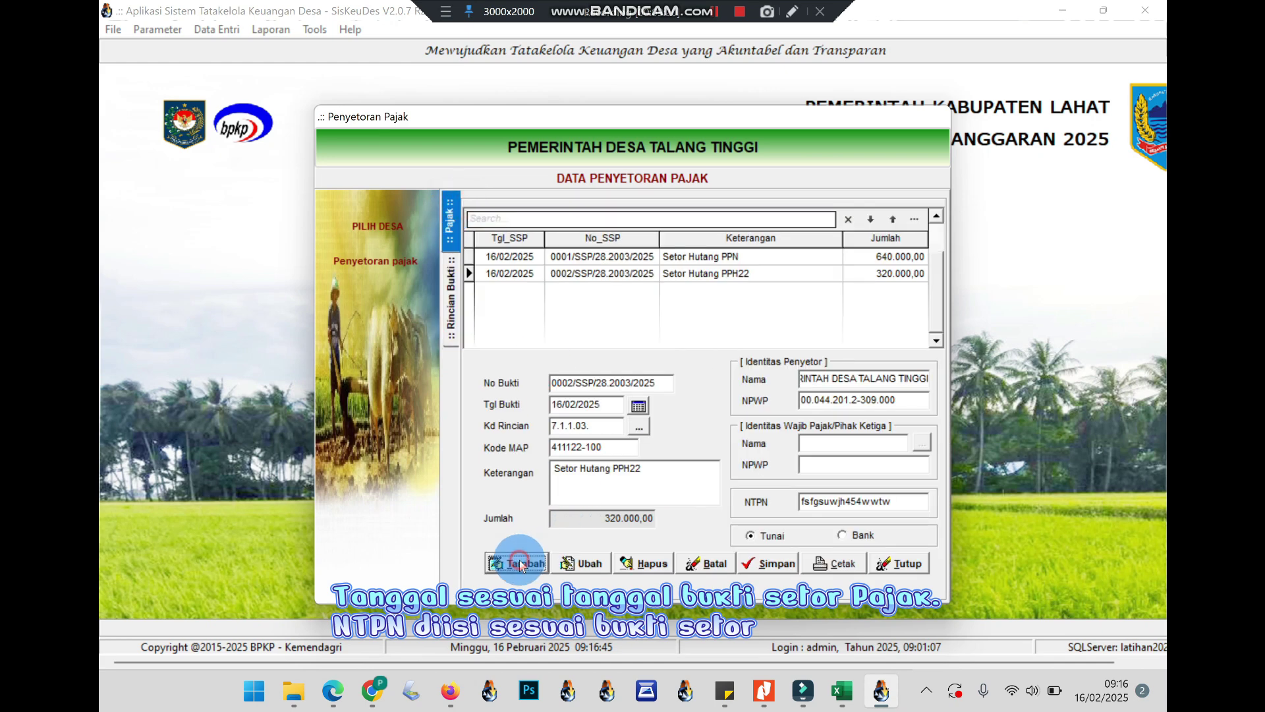
pyautogui.click(574, 404)
pyautogui.write('16022')
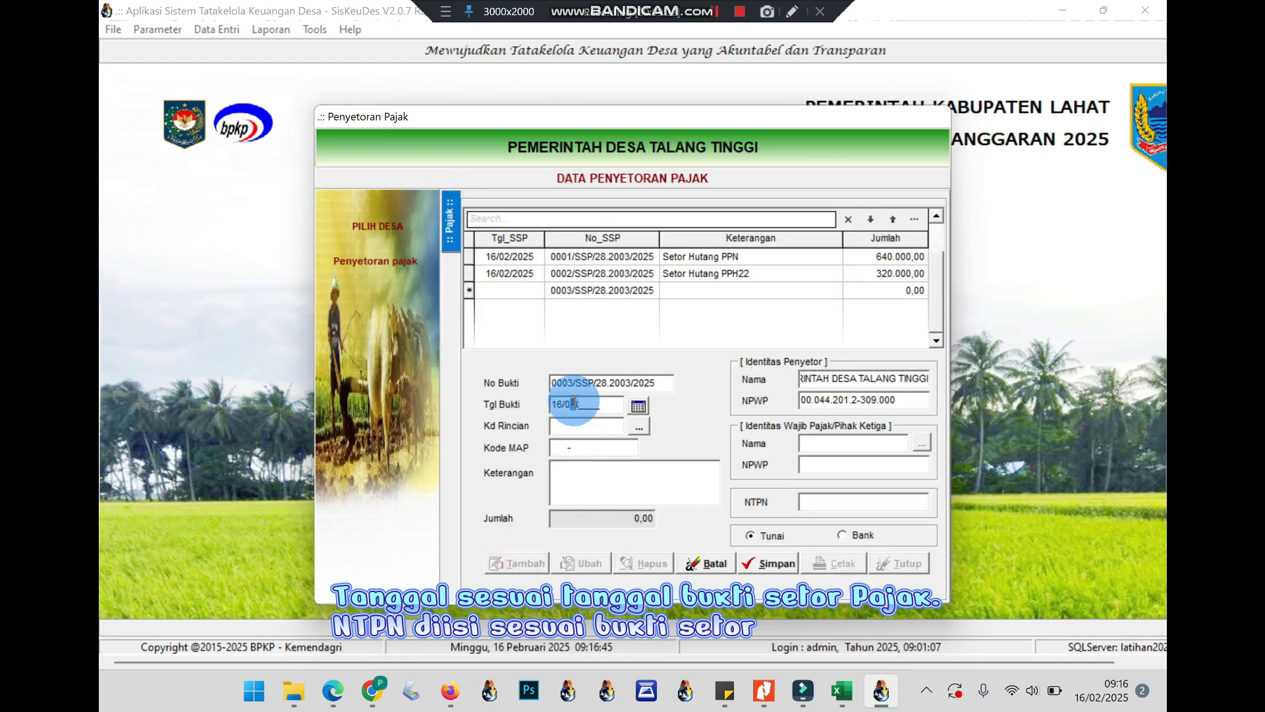
pyautogui.write('025')
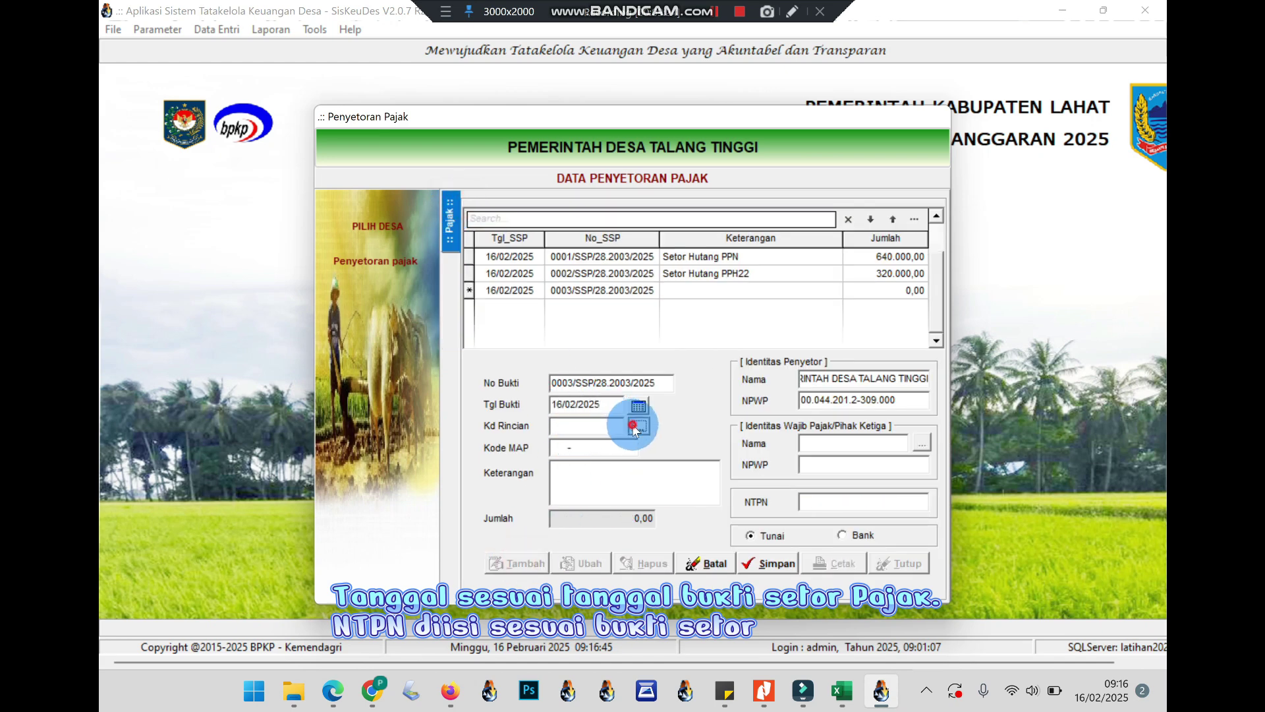
pyautogui.click(638, 426)
pyautogui.click(586, 354)
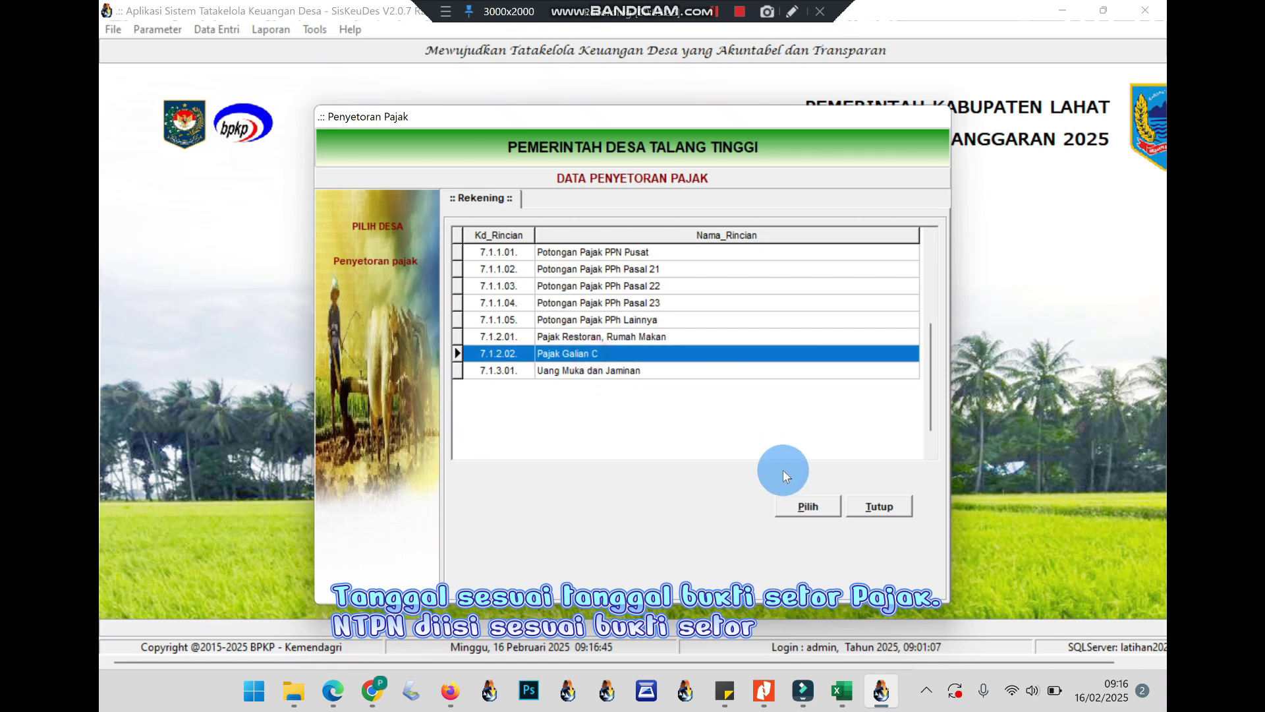
pyautogui.click(801, 506)
# Step: Set the Galian C payment's Kode MAP to 000000-000 and its description to "Setor Hutang Pajak Galian C"
pyautogui.click(555, 447)
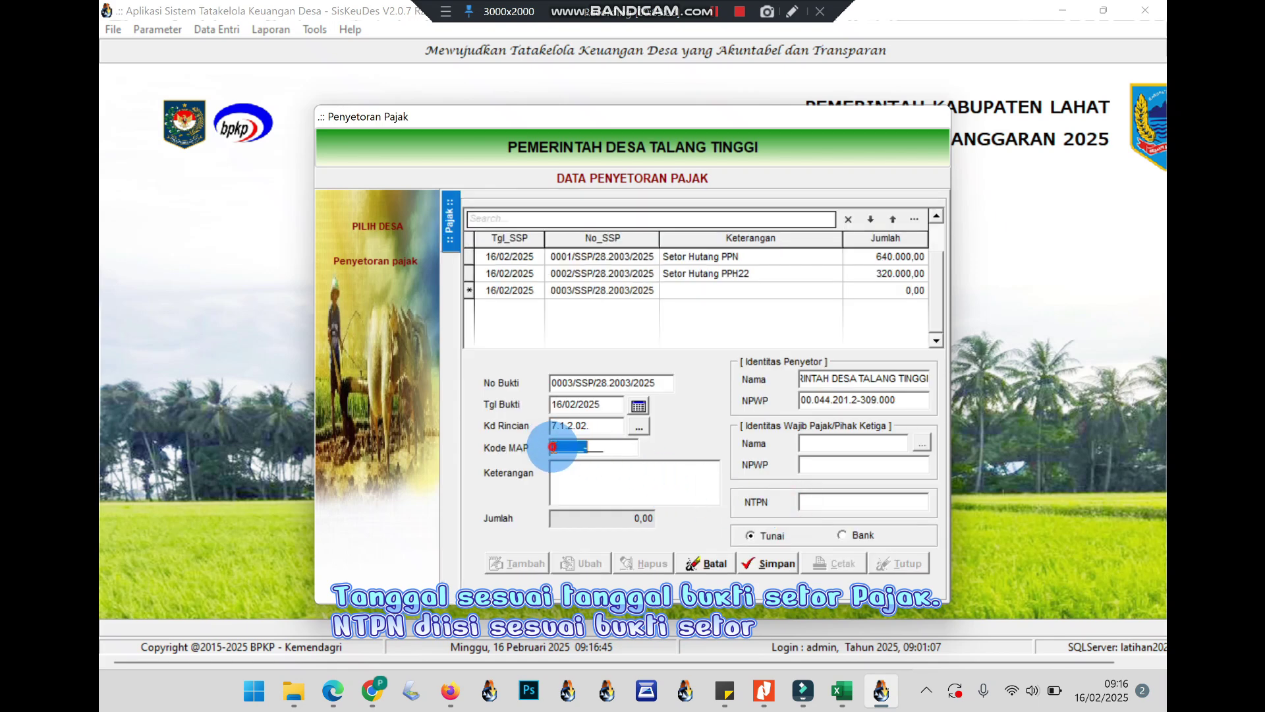
pyautogui.write('00000000')
pyautogui.press('Tab')
pyautogui.write('Setor Hutang Pajak Galian C')
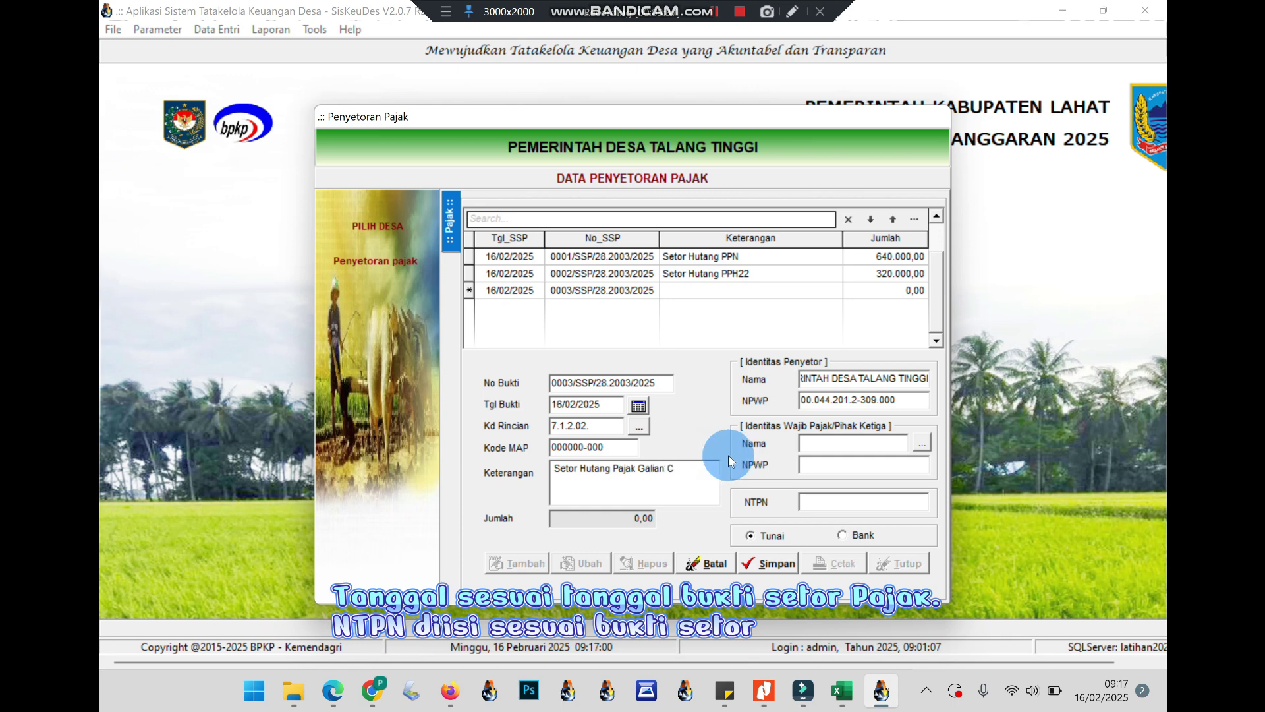
# Step: Fill in the Galian C payment's required NTPN with a placeholder transaction number and save the payment
pyautogui.click(769, 562)
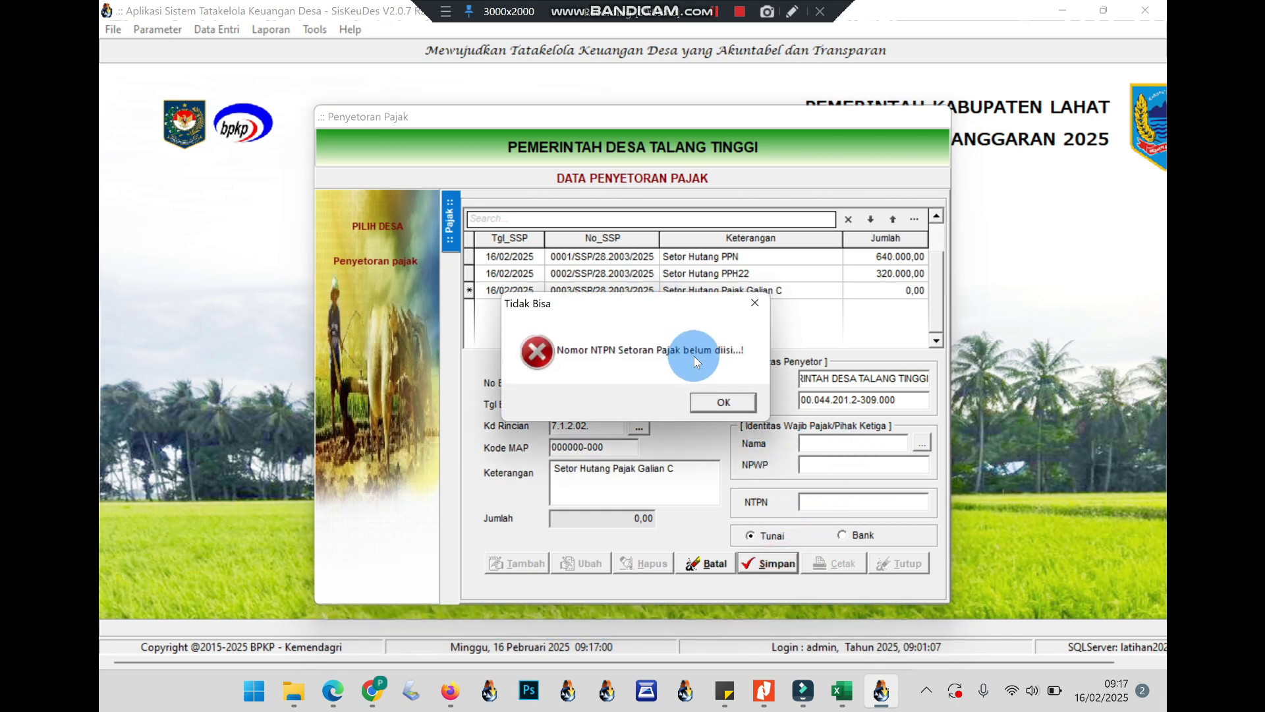
pyautogui.click(723, 402)
pyautogui.click(819, 503)
pyautogui.write('sfwegwerw435435')
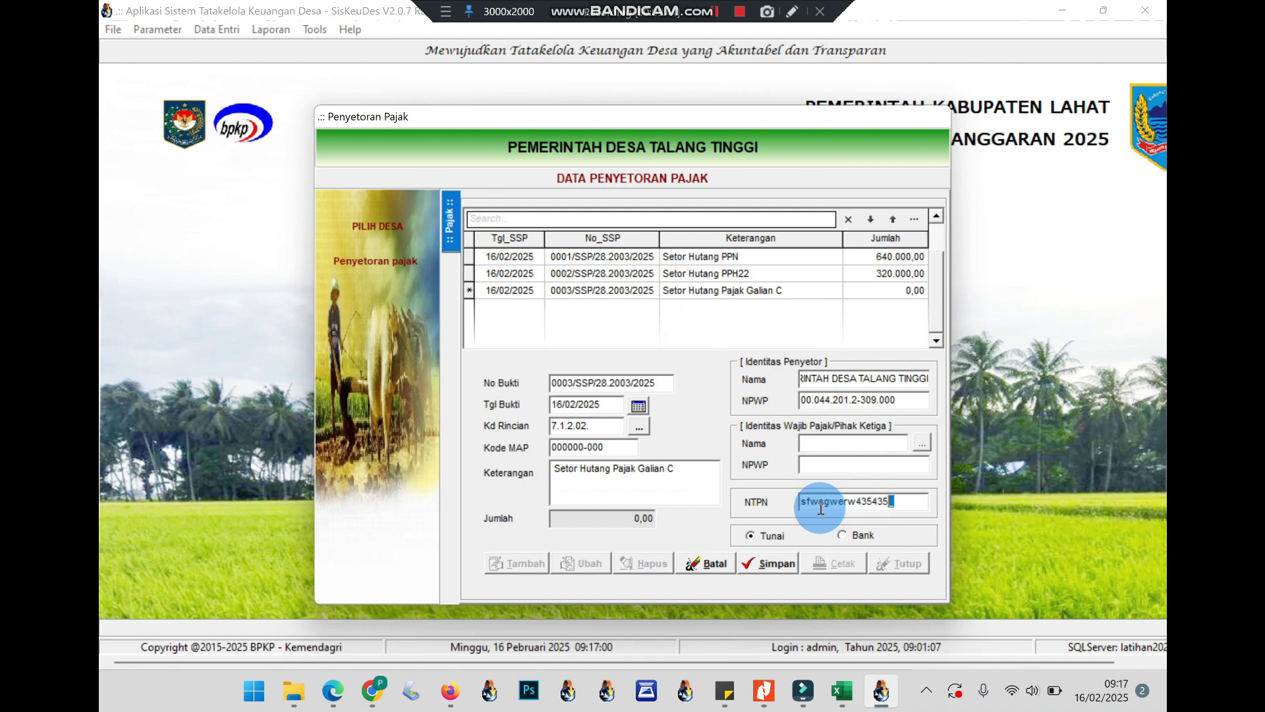
pyautogui.write('f')
pyautogui.click(782, 568)
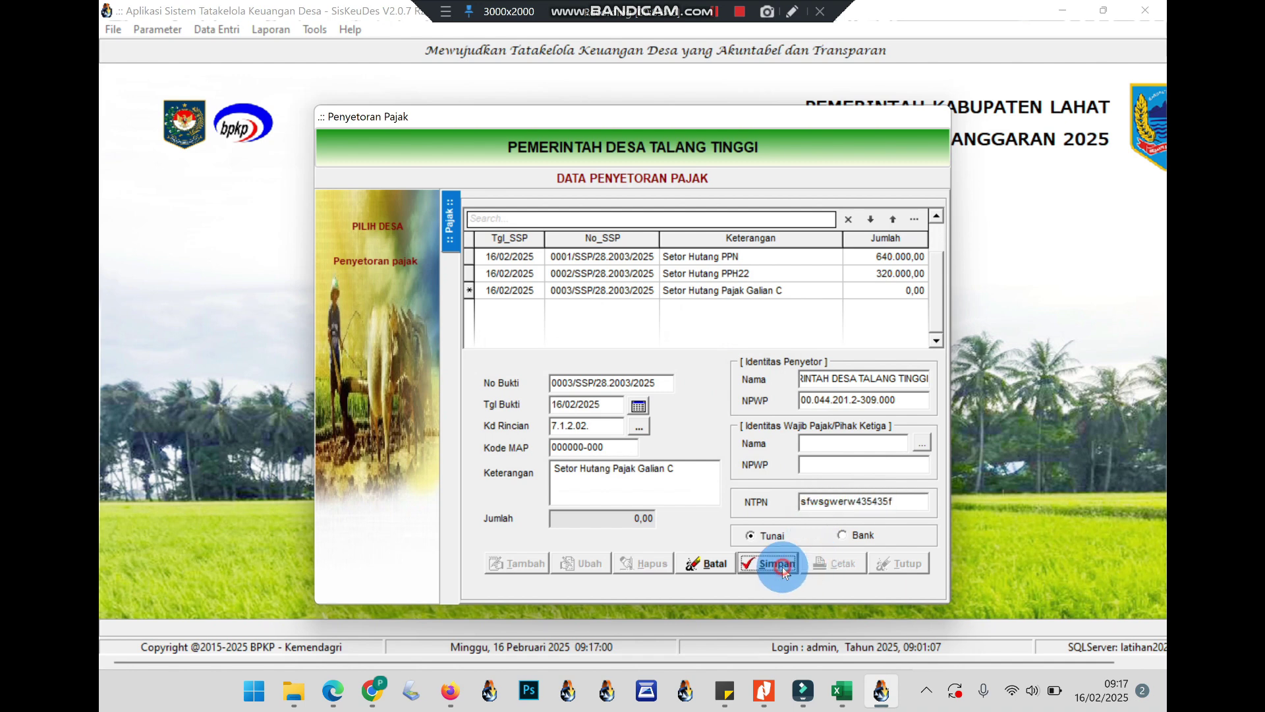
# Step: Add last year's 7.1.2.02 Hutang Pajak Daerah Galian C balance as the payment's detail line, save it, and return to the payment list
pyautogui.doubleClick(655, 290)
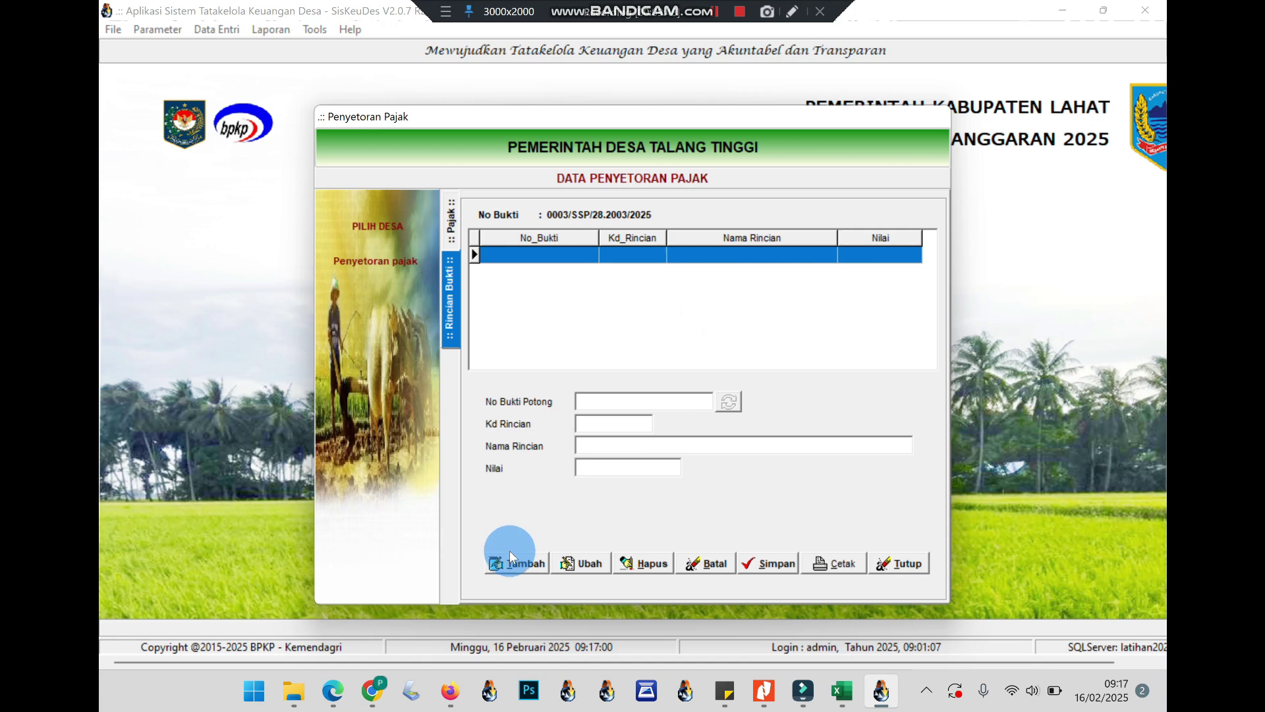
pyautogui.click(509, 554)
pyautogui.click(728, 401)
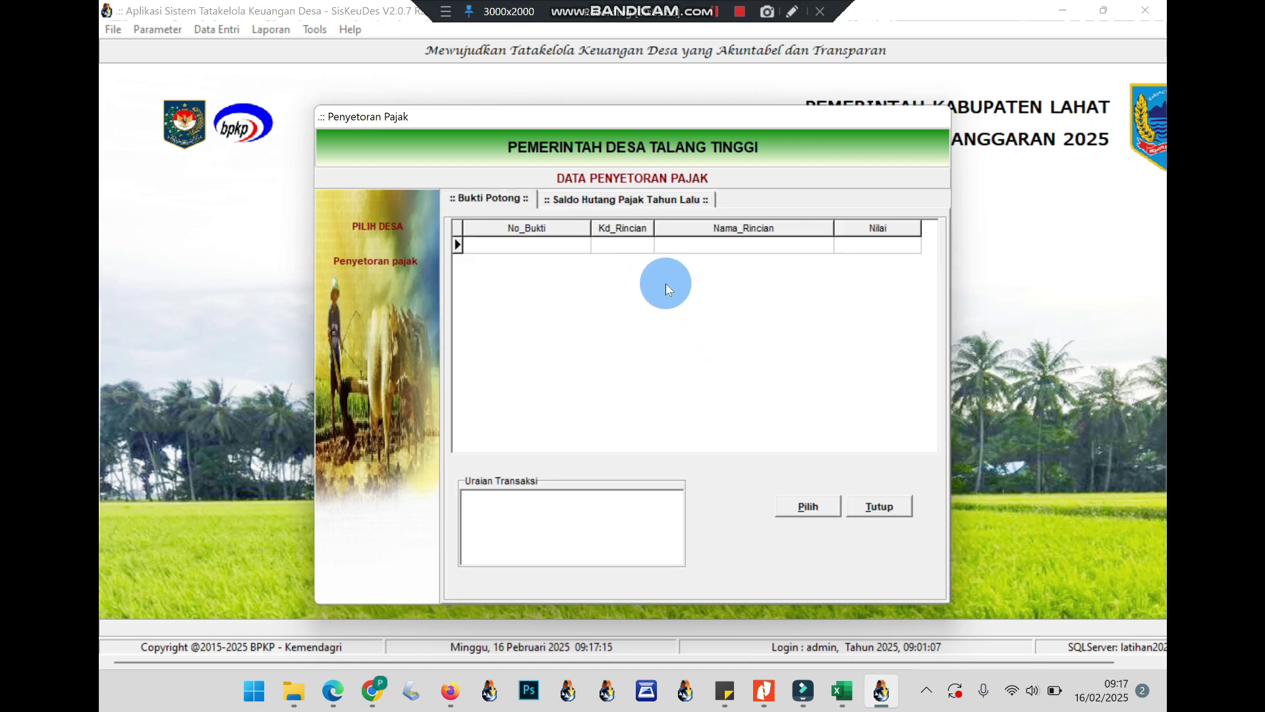
pyautogui.click(608, 201)
pyautogui.click(631, 252)
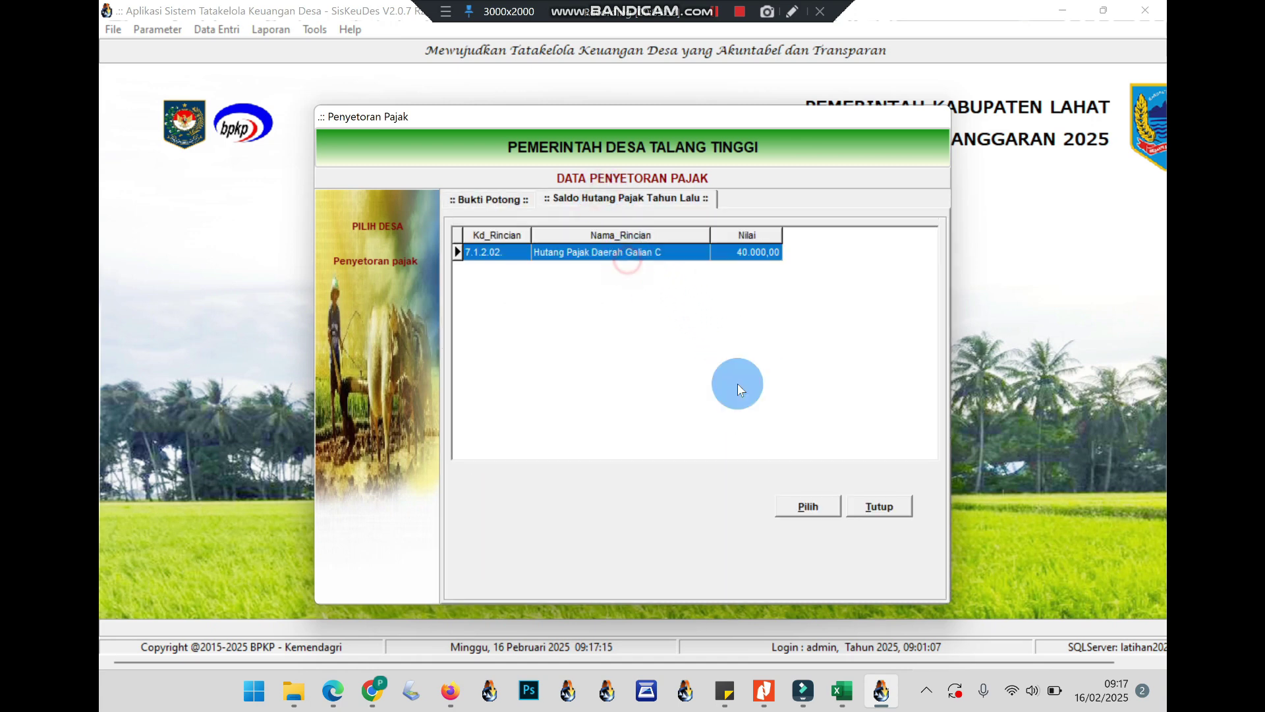
pyautogui.click(790, 512)
pyautogui.click(771, 561)
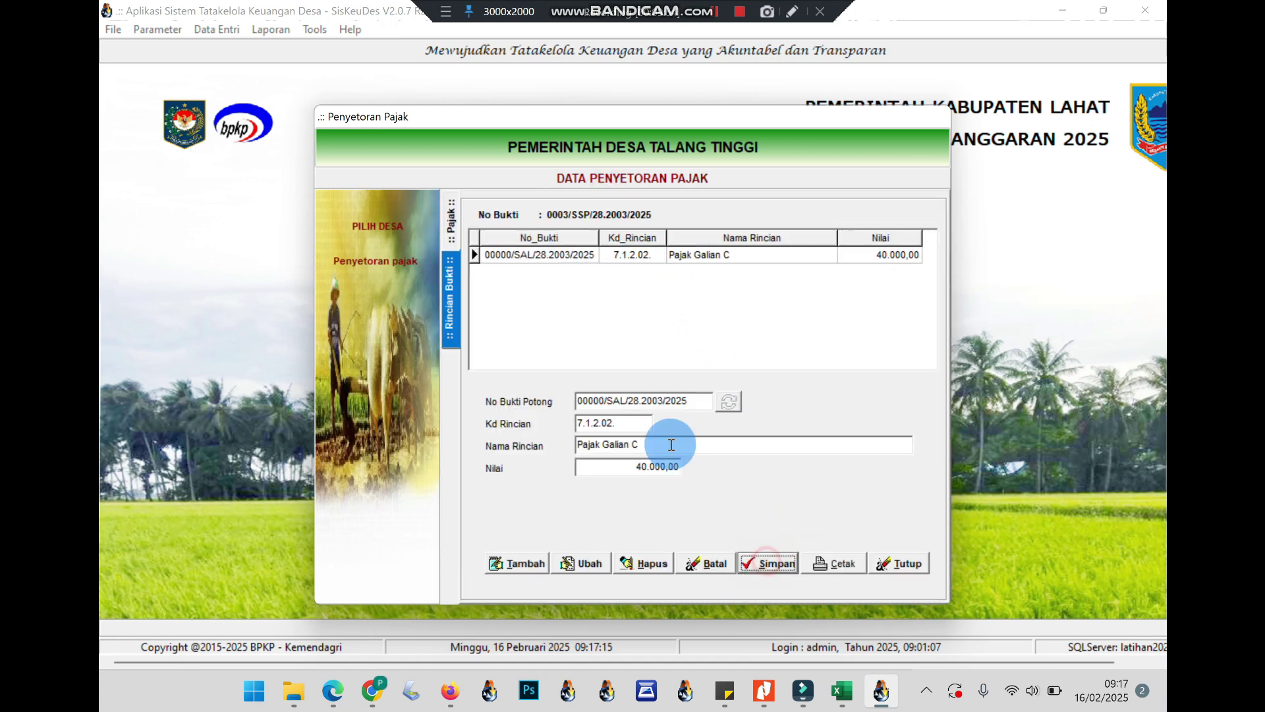
pyautogui.click(452, 209)
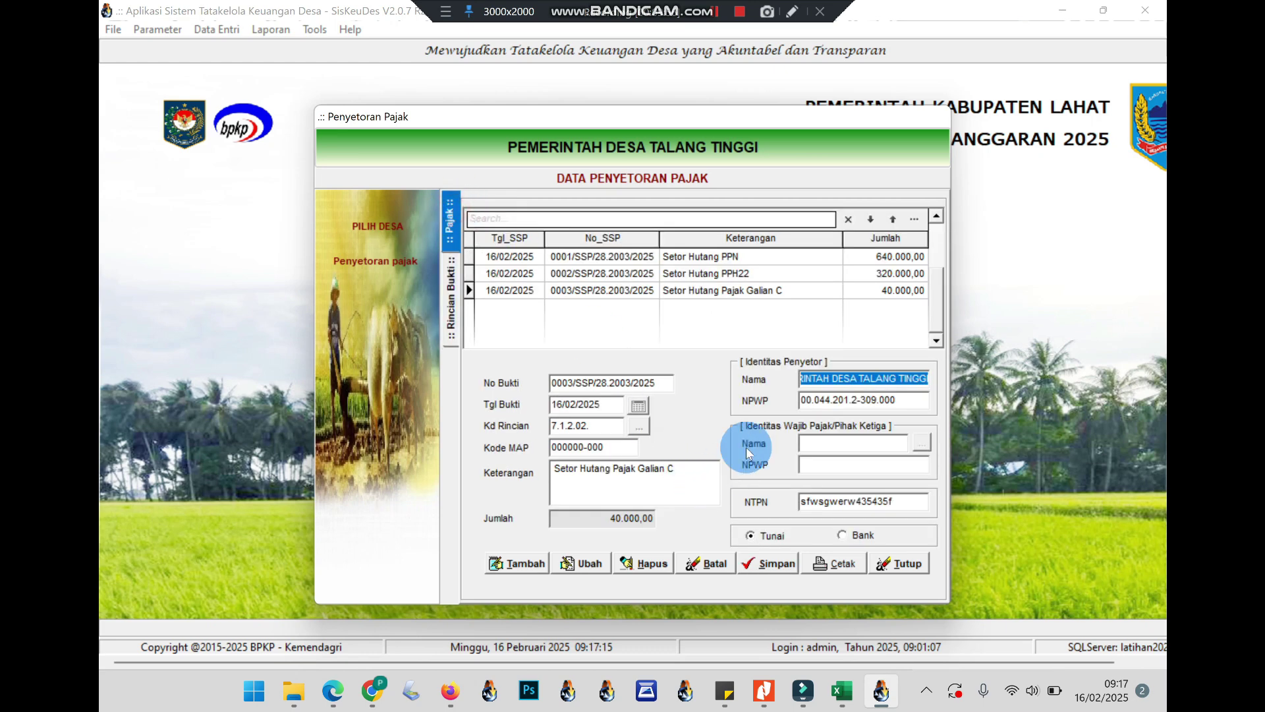
# Step: Switch to the sticky note holding the checklist of Siskeudes input tasks
pyautogui.click(725, 690)
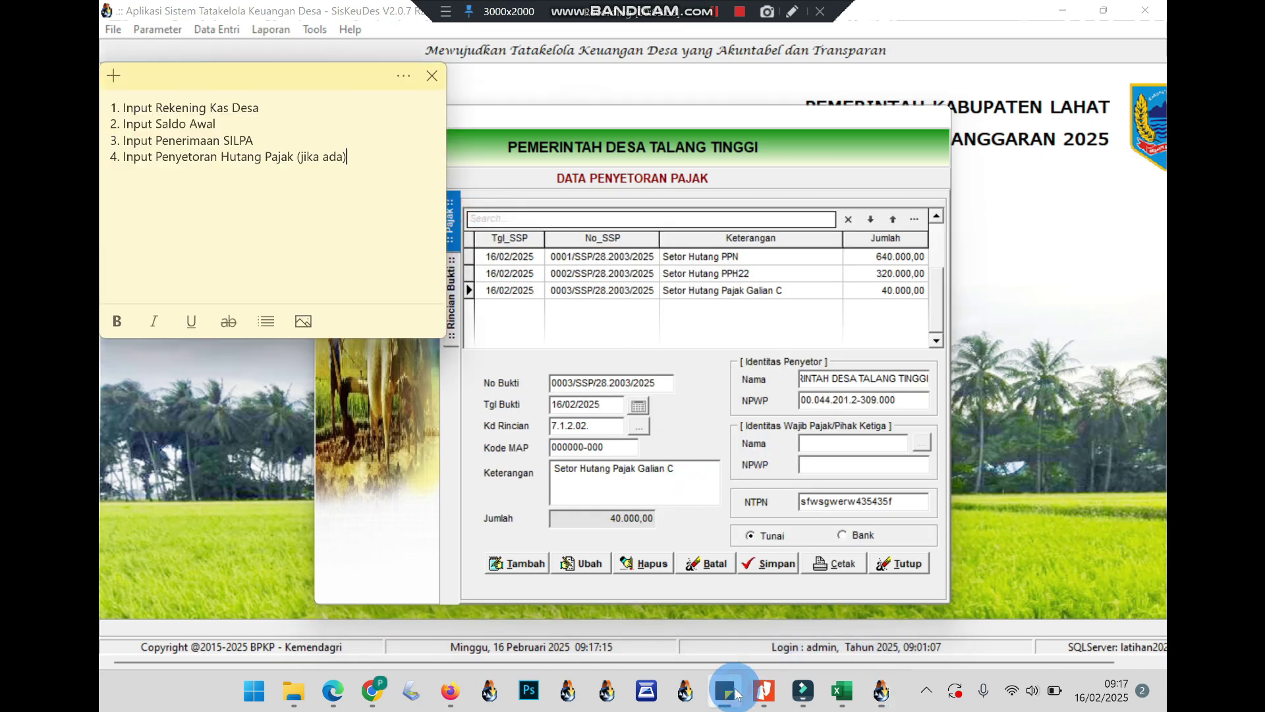